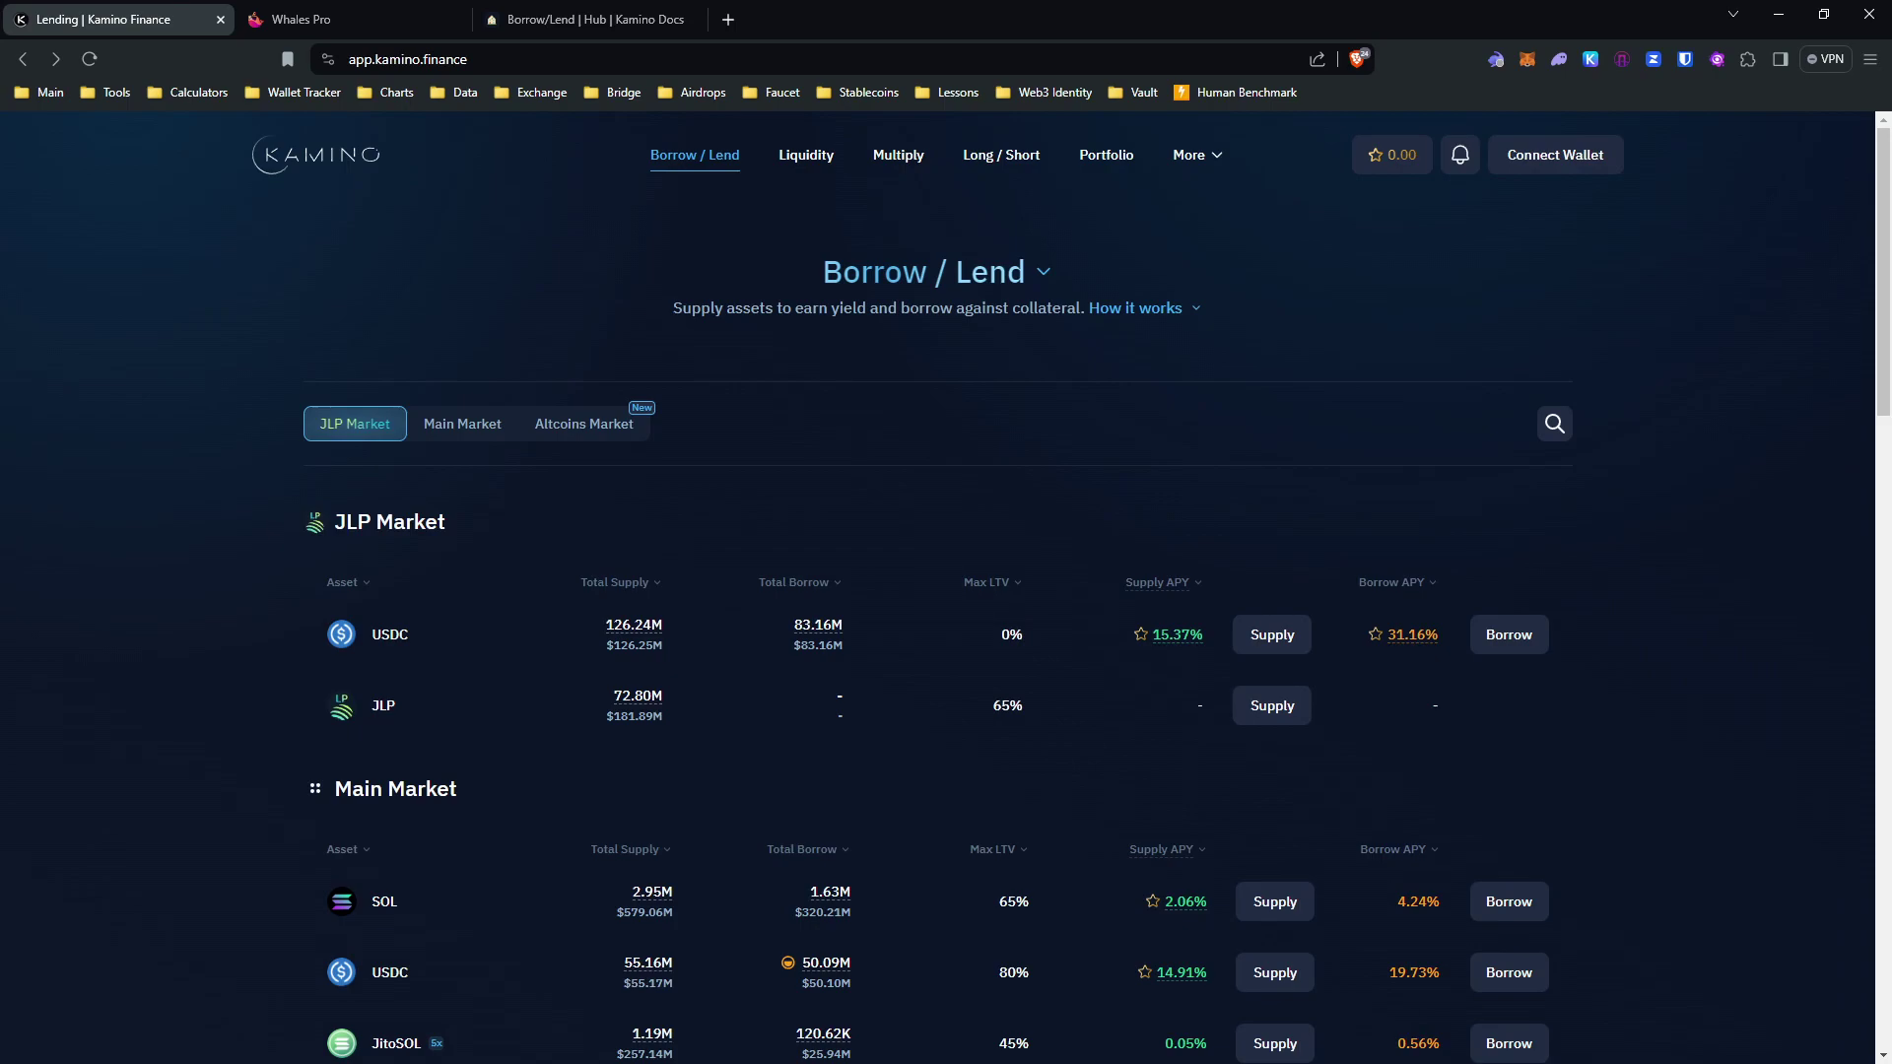
# - Browse the assets in the JLP Market and Main Market, and open the JLP Market's USDC reserve
pyautogui.scroll(-2, 322, 357)
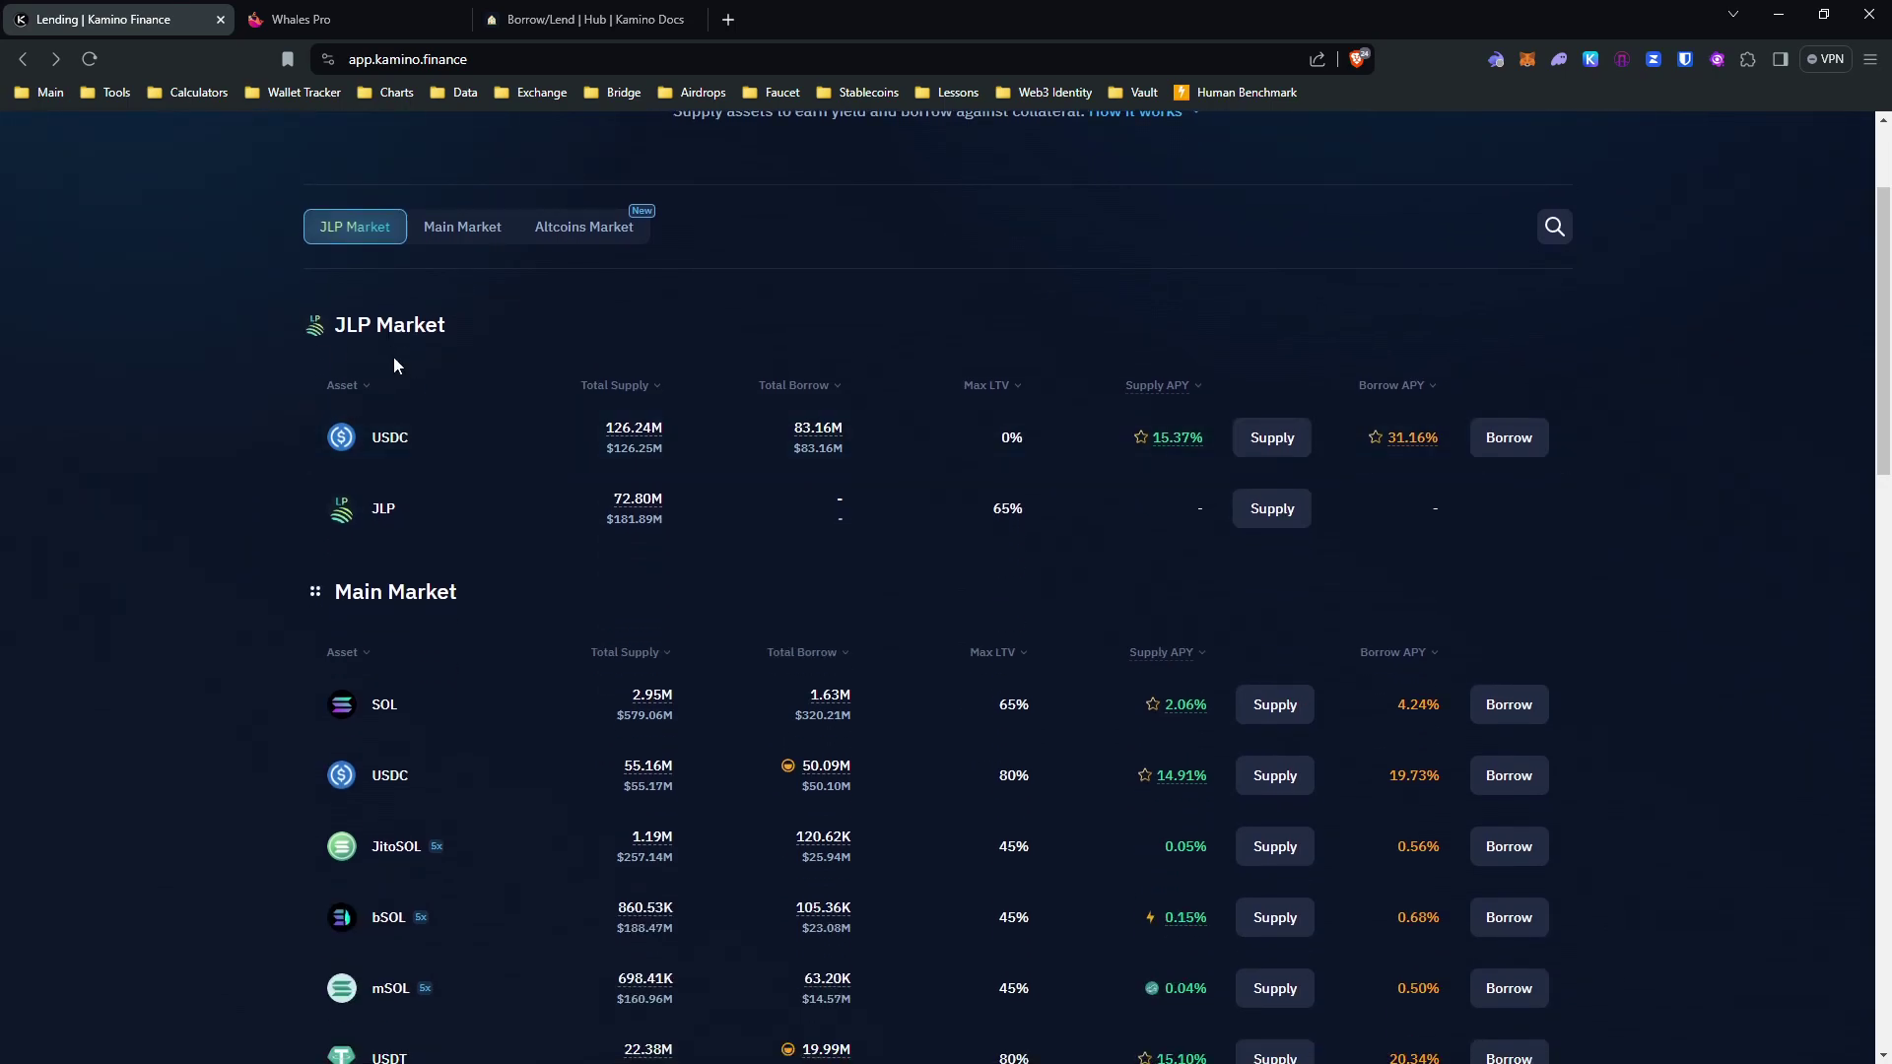
pyautogui.scroll(-2, 431, 828)
pyautogui.scroll(2, 591, 453)
pyautogui.scroll(-2, 523, 627)
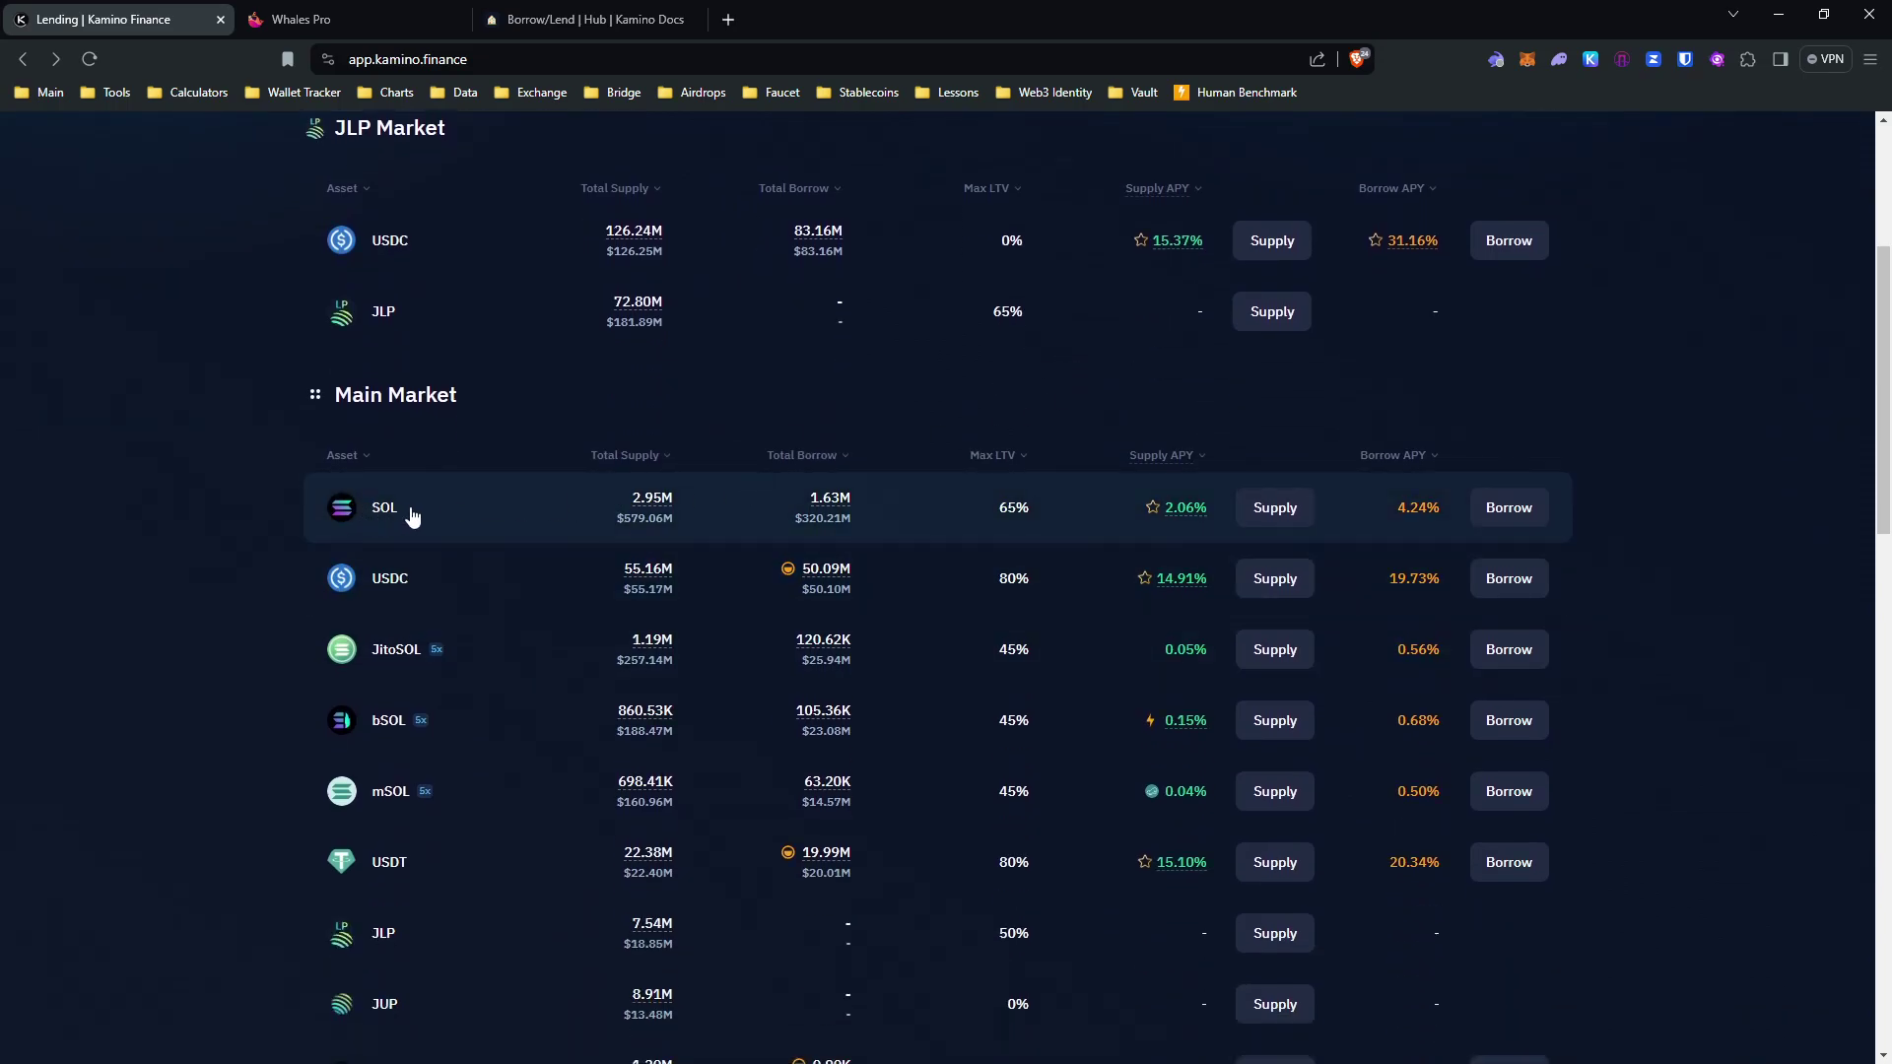
pyautogui.moveTo(1178, 507)
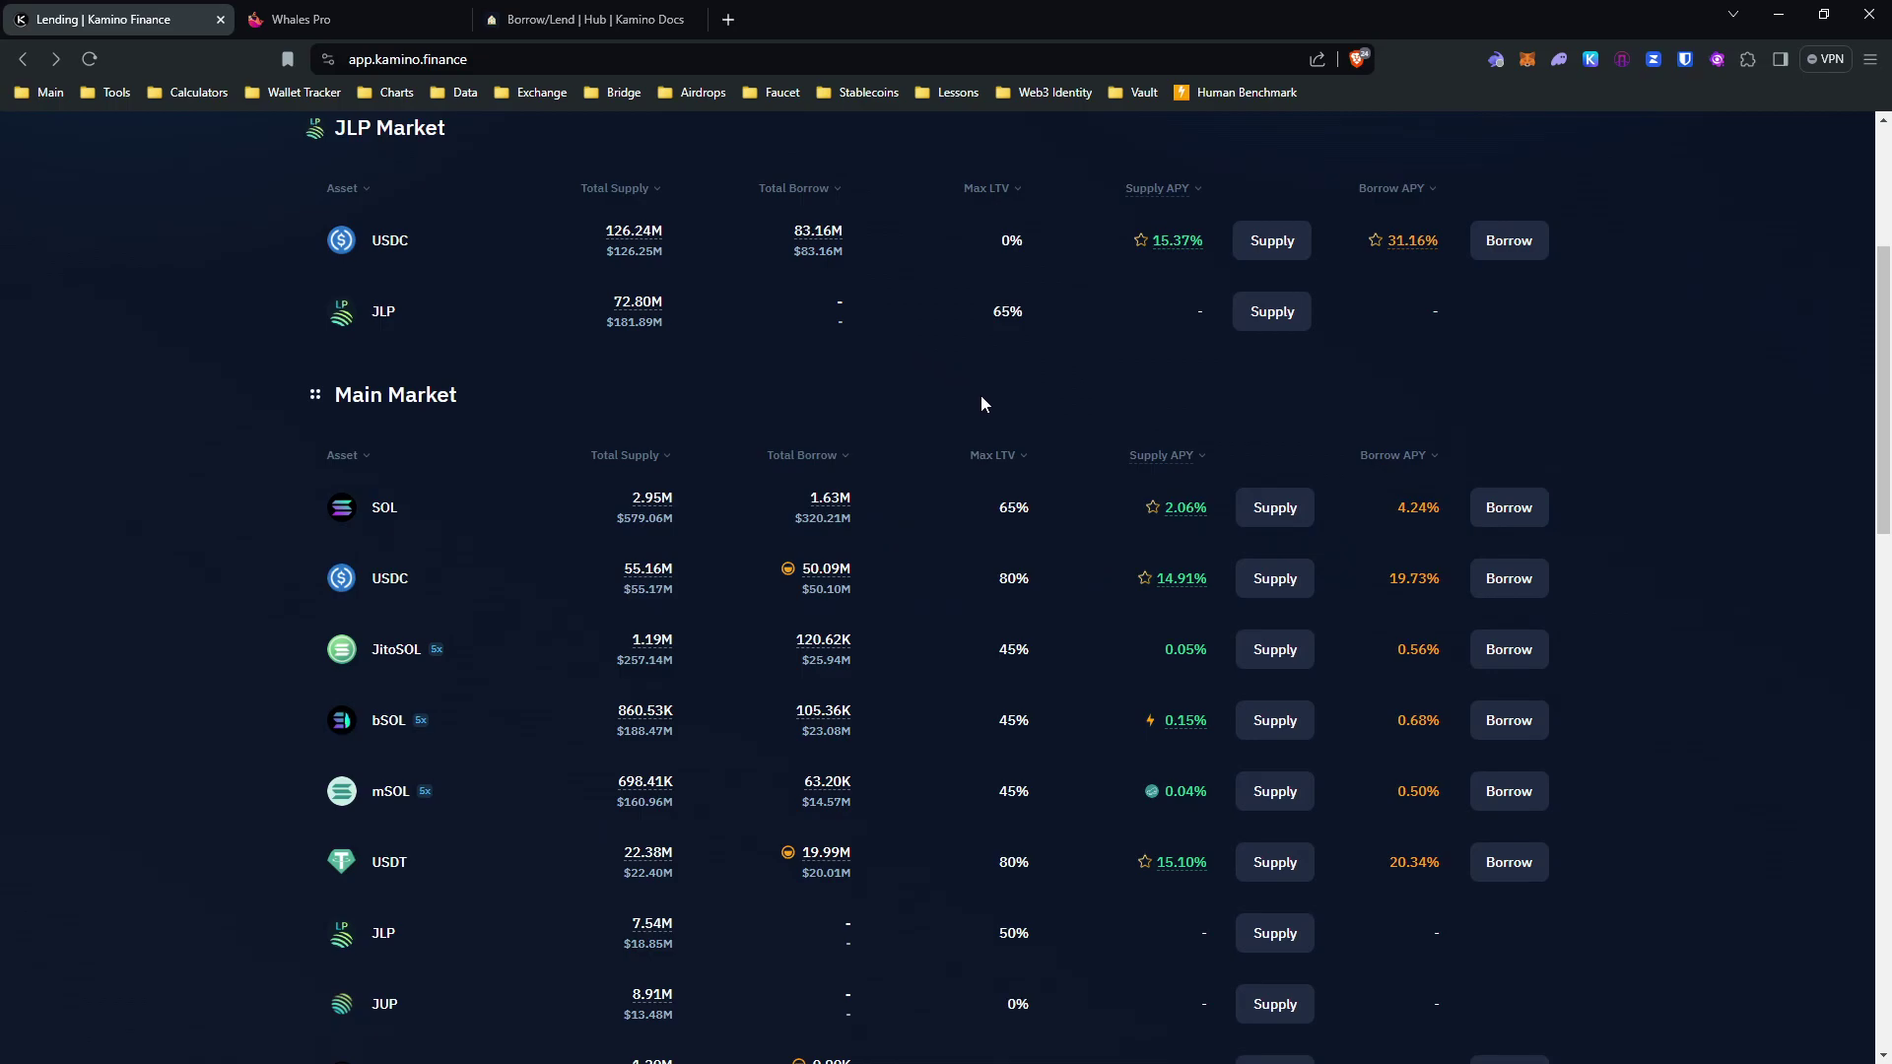
pyautogui.scroll(2, 951, 589)
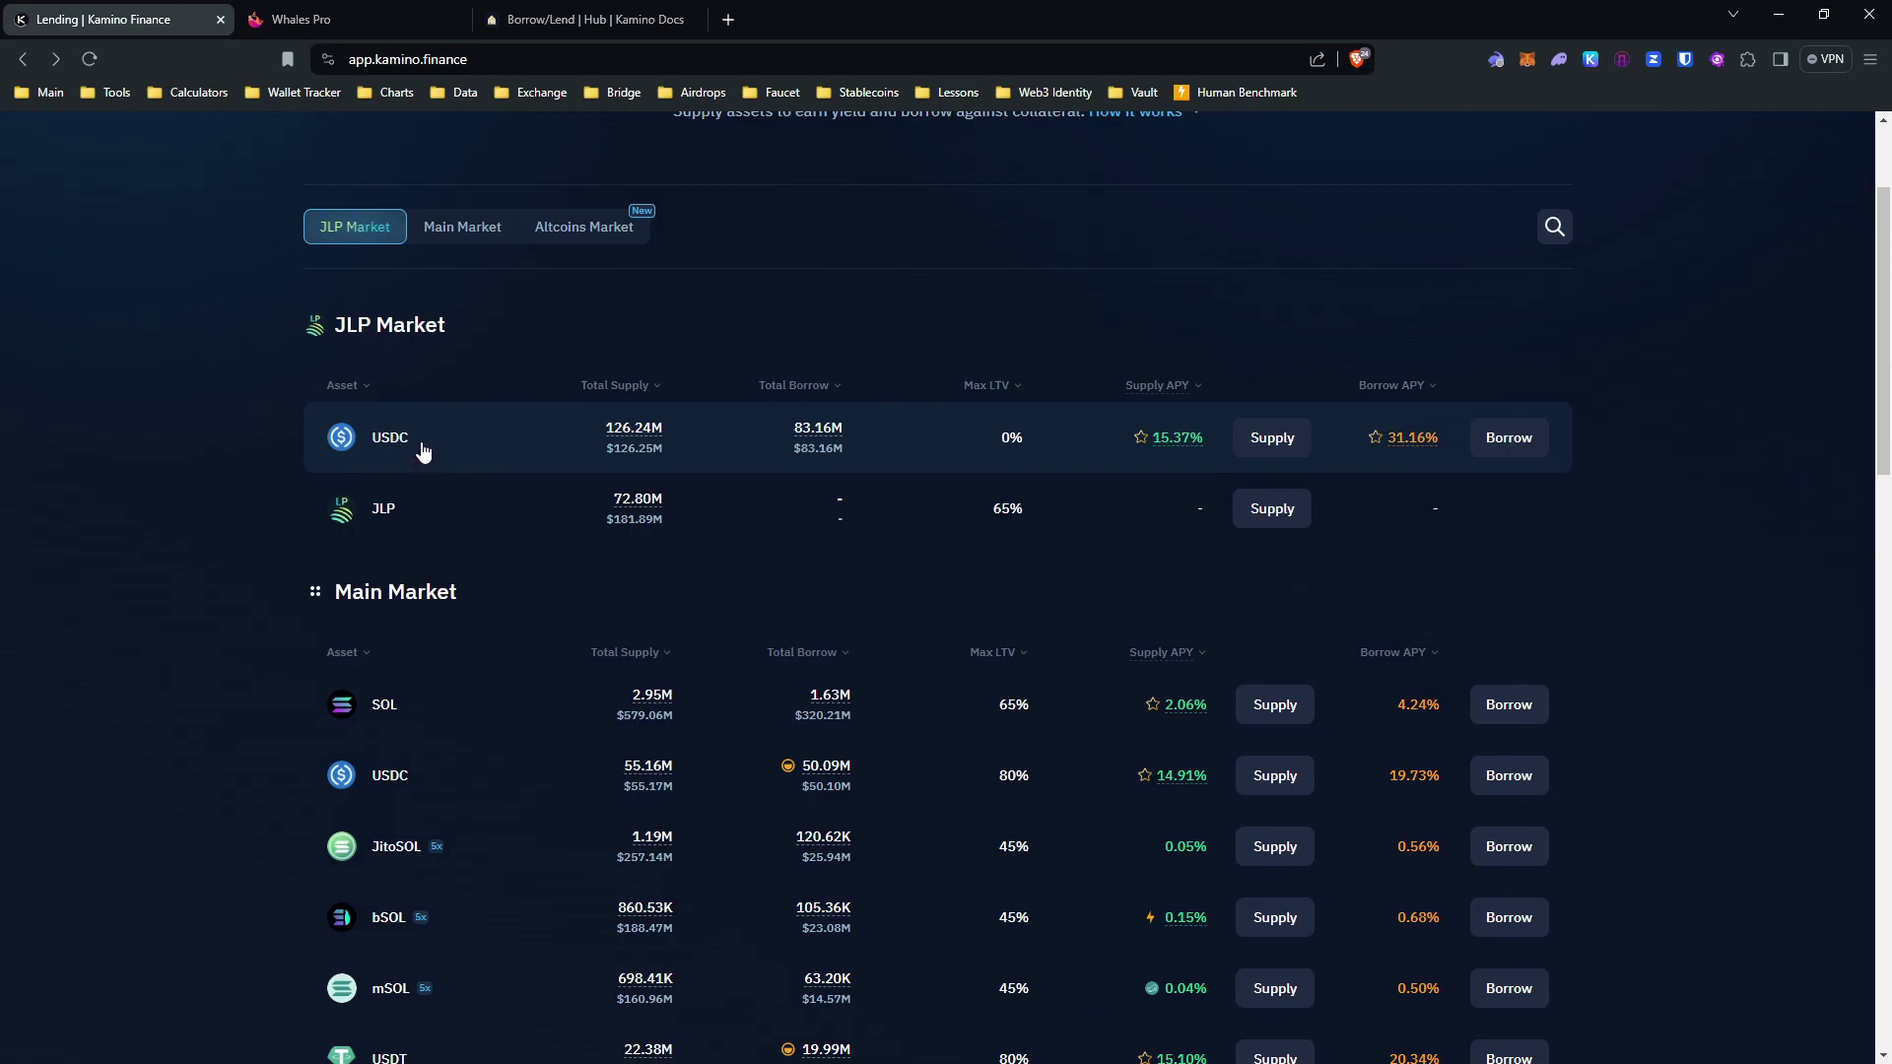
pyautogui.scroll(1, 424, 451)
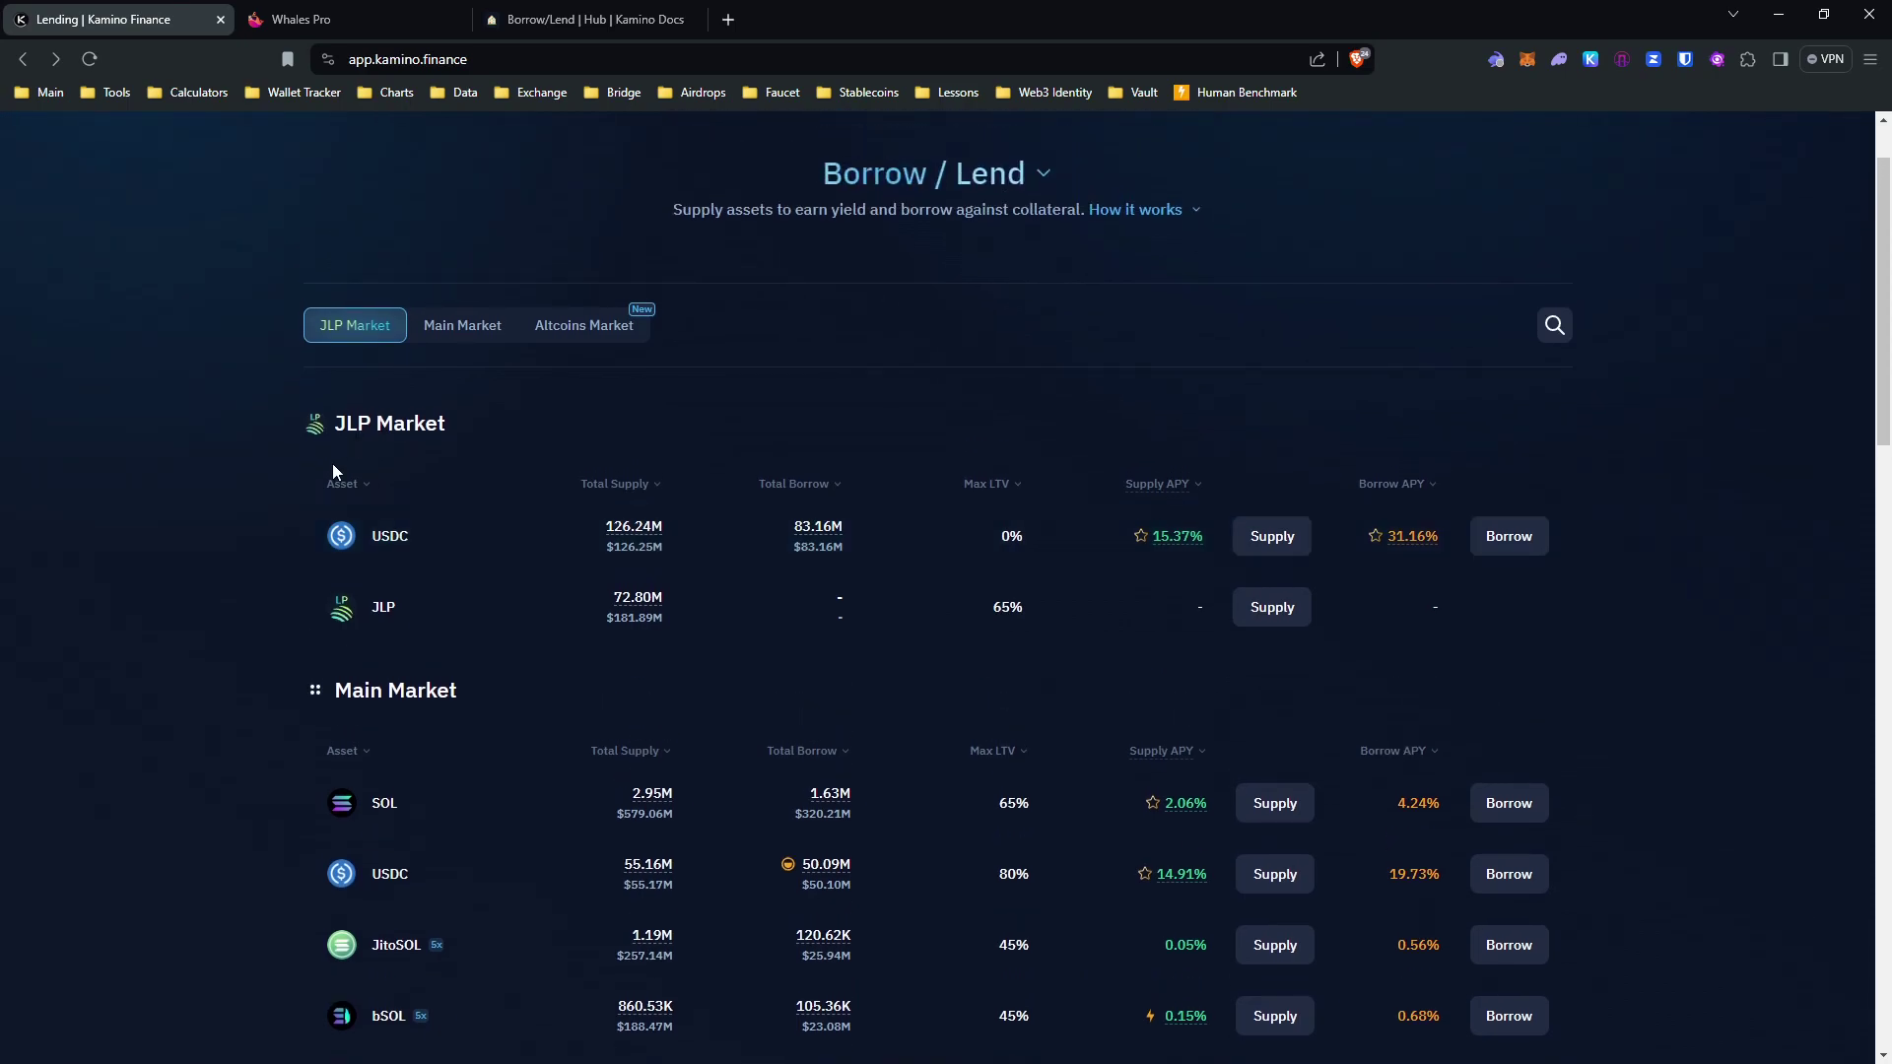
pyautogui.click(1159, 565)
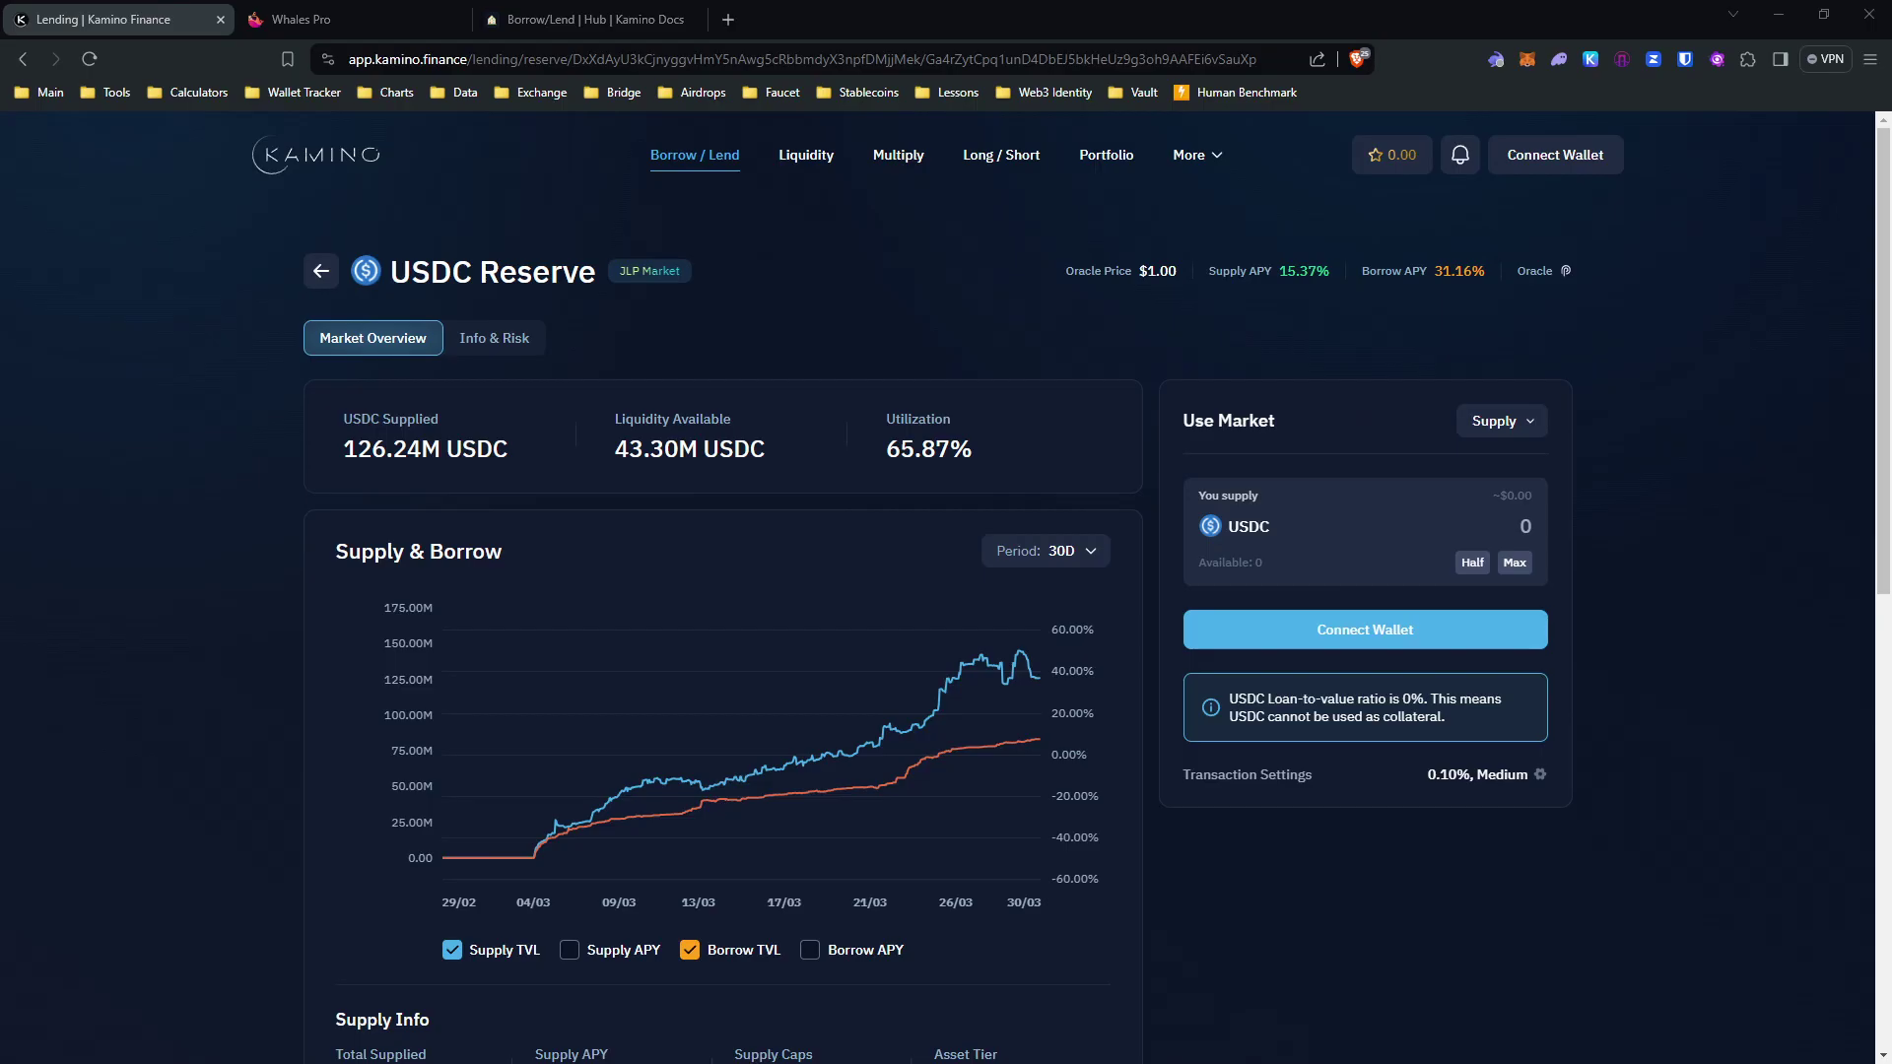
# - Review the deposit flowchart in Paint, and examine the USDC reserve's supply, borrow and liquidation information
pyautogui.hotkey('alt', 'Tab')
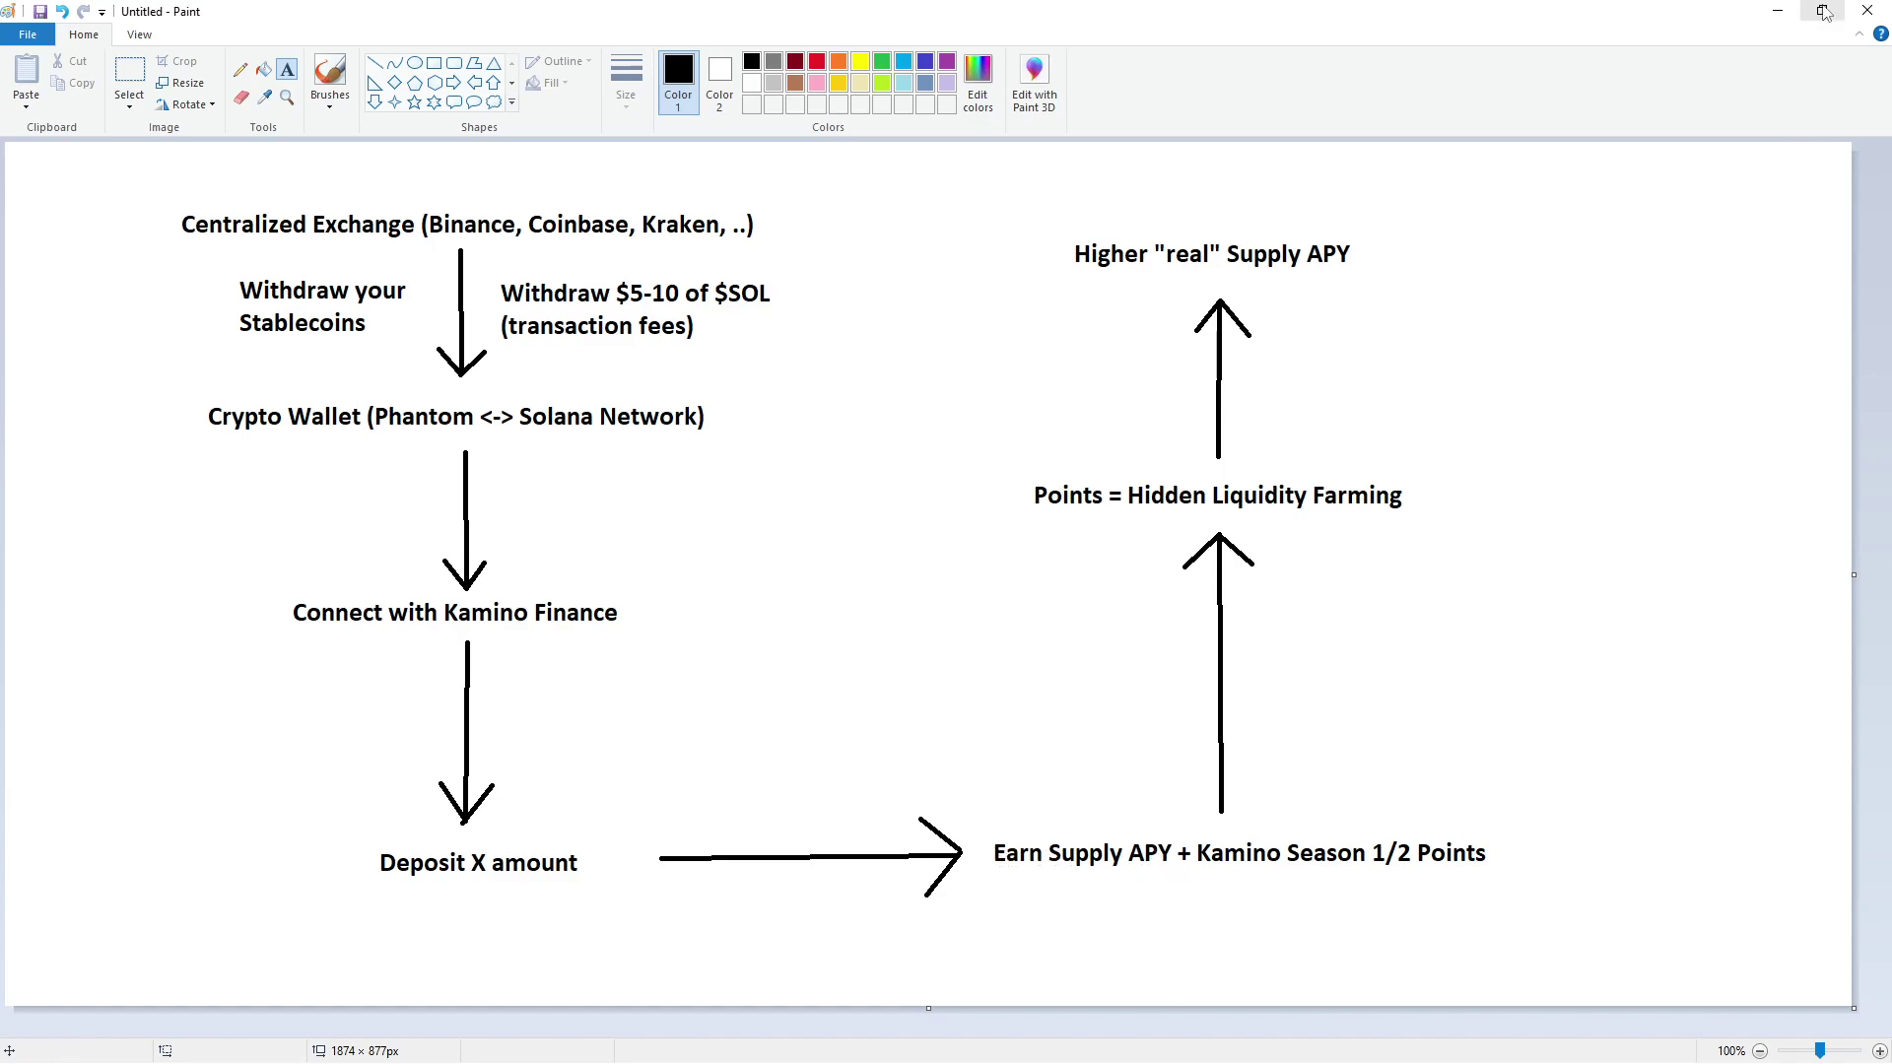
pyautogui.click(1777, 9)
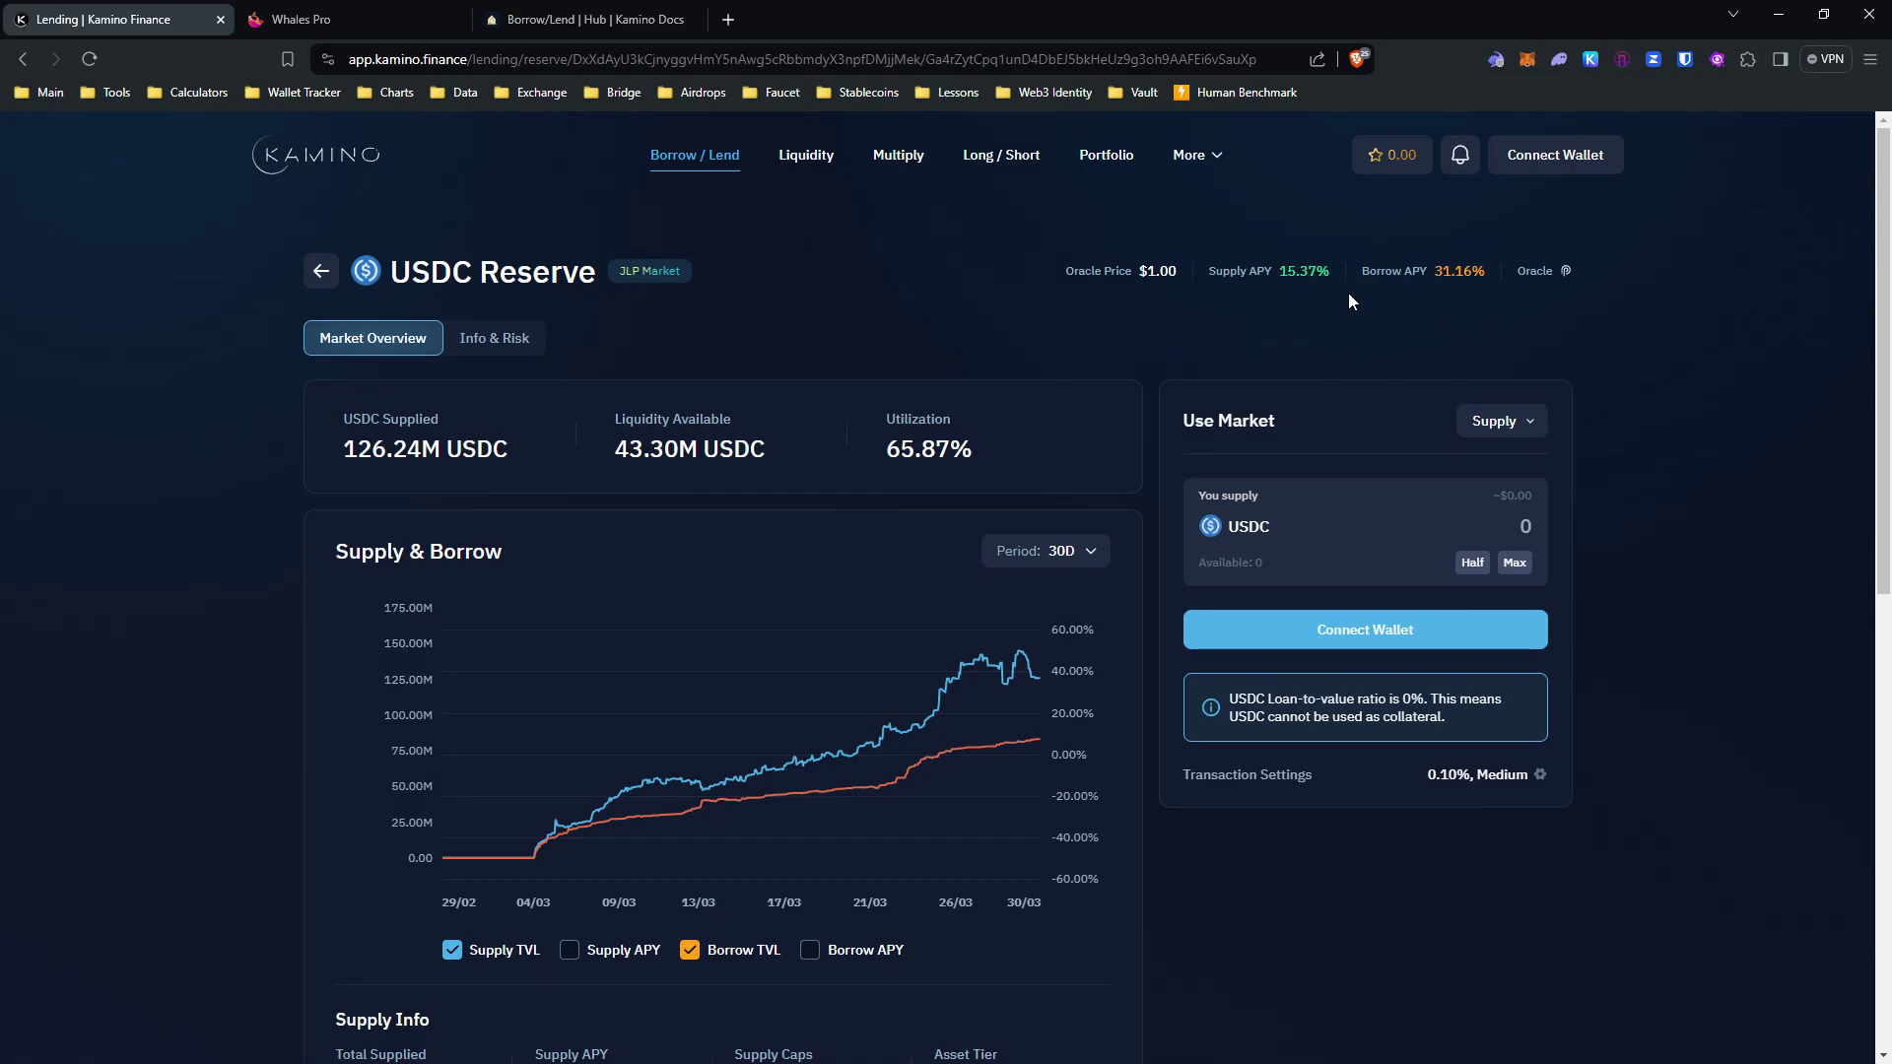
pyautogui.scroll(-4, 1333, 281)
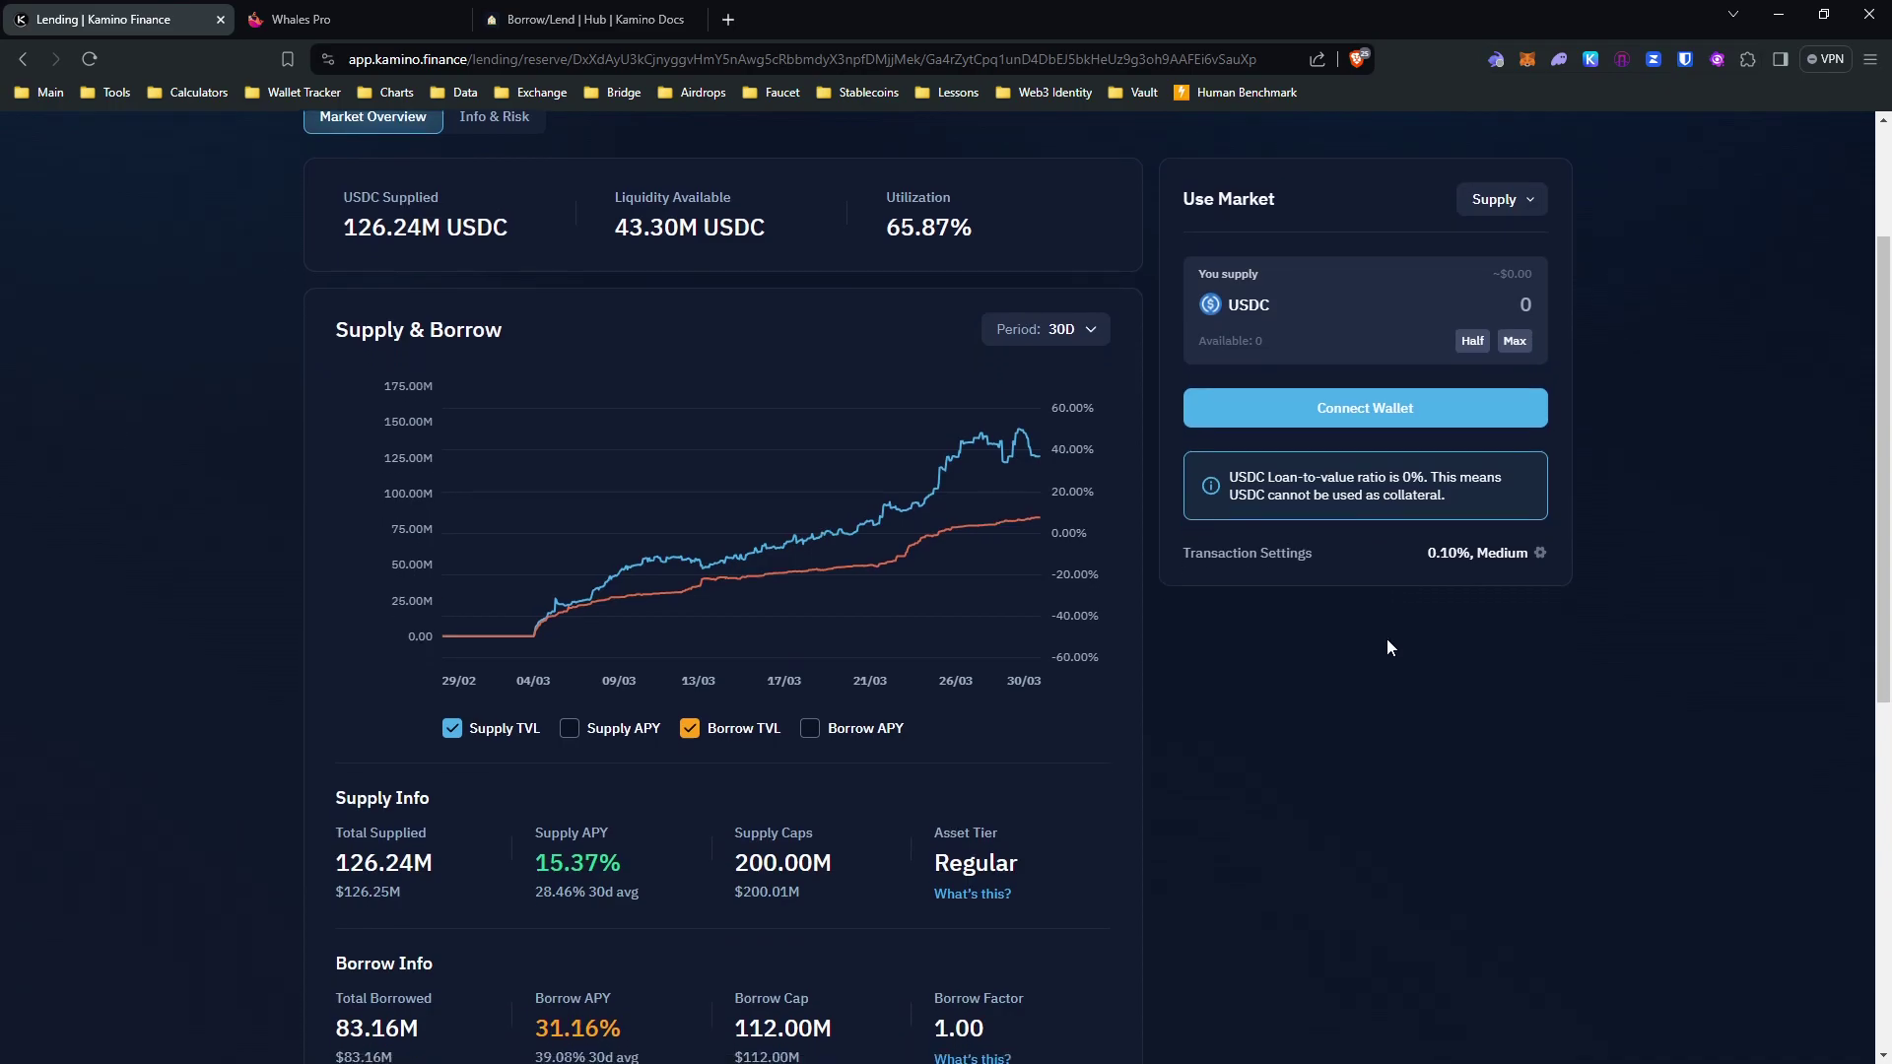
pyautogui.scroll(-5, 1382, 658)
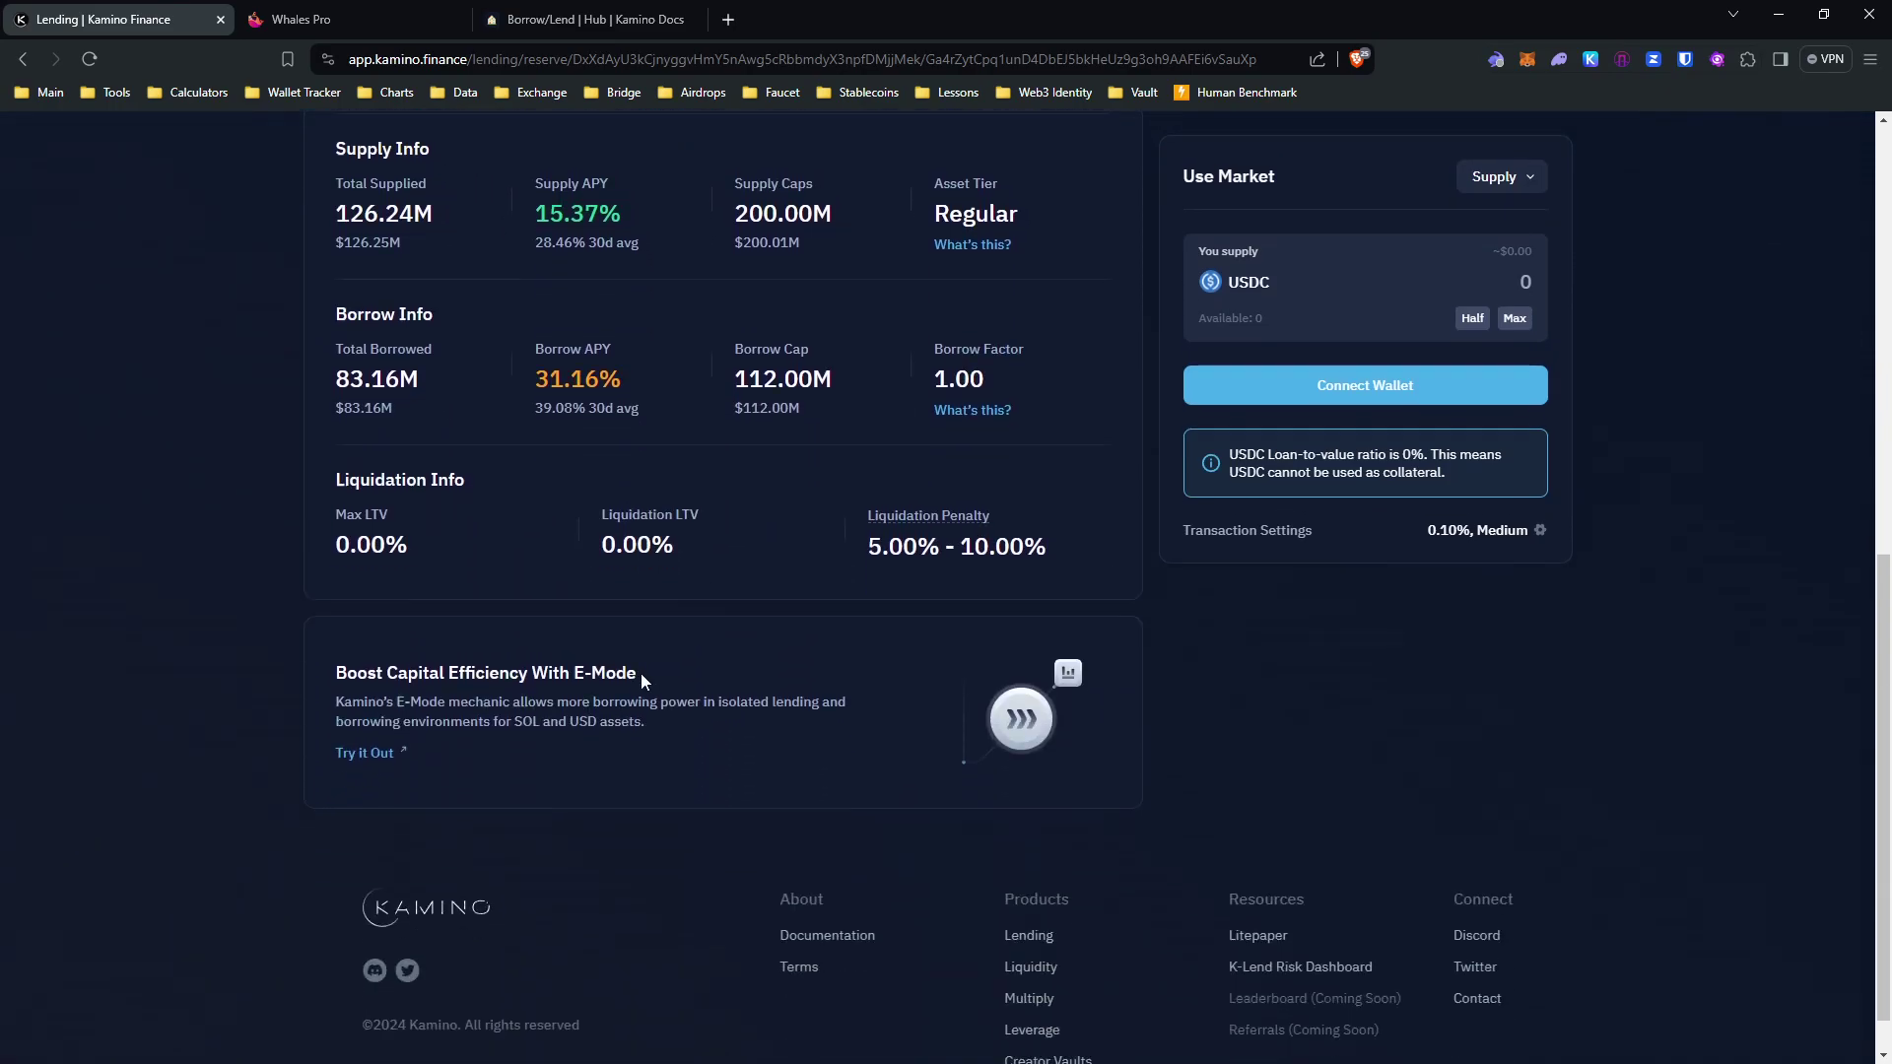
pyautogui.scroll(9, 789, 723)
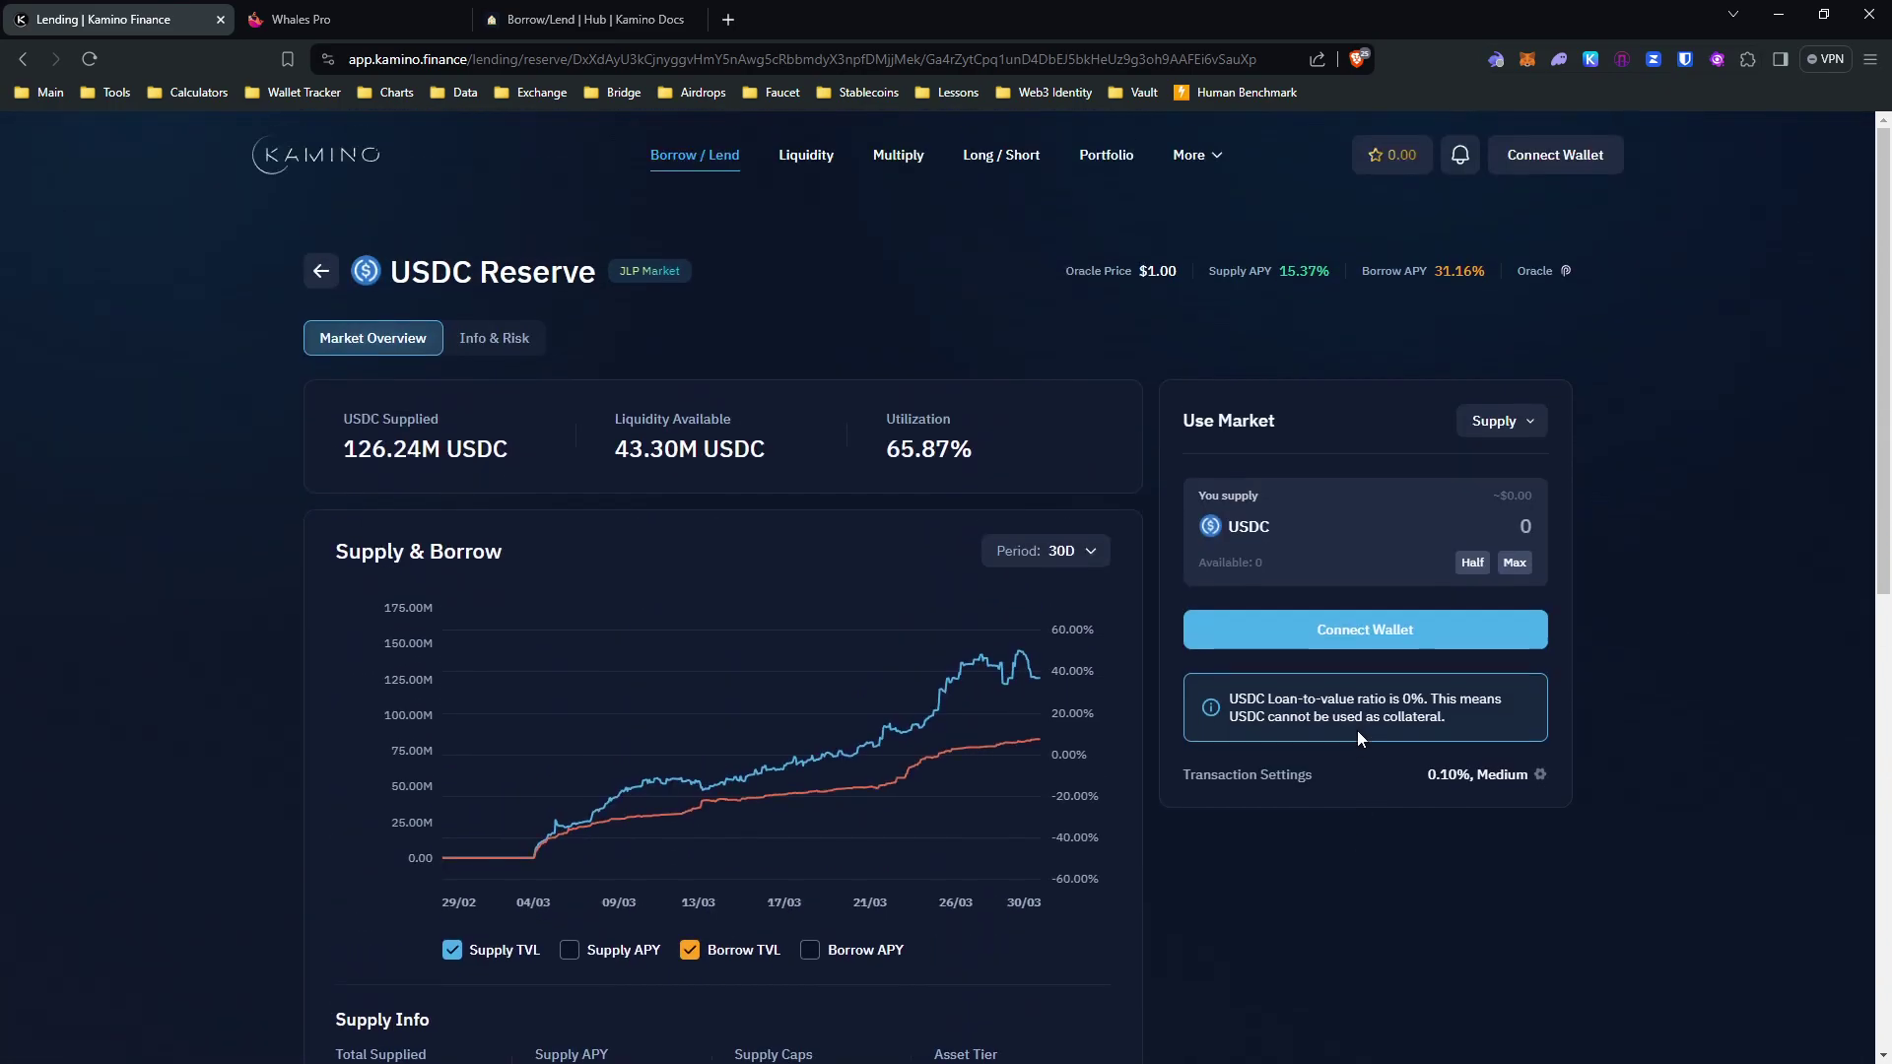
# - Enter 100 USDC as the amount to supply and review the deposit details and points counter
pyautogui.write('100')
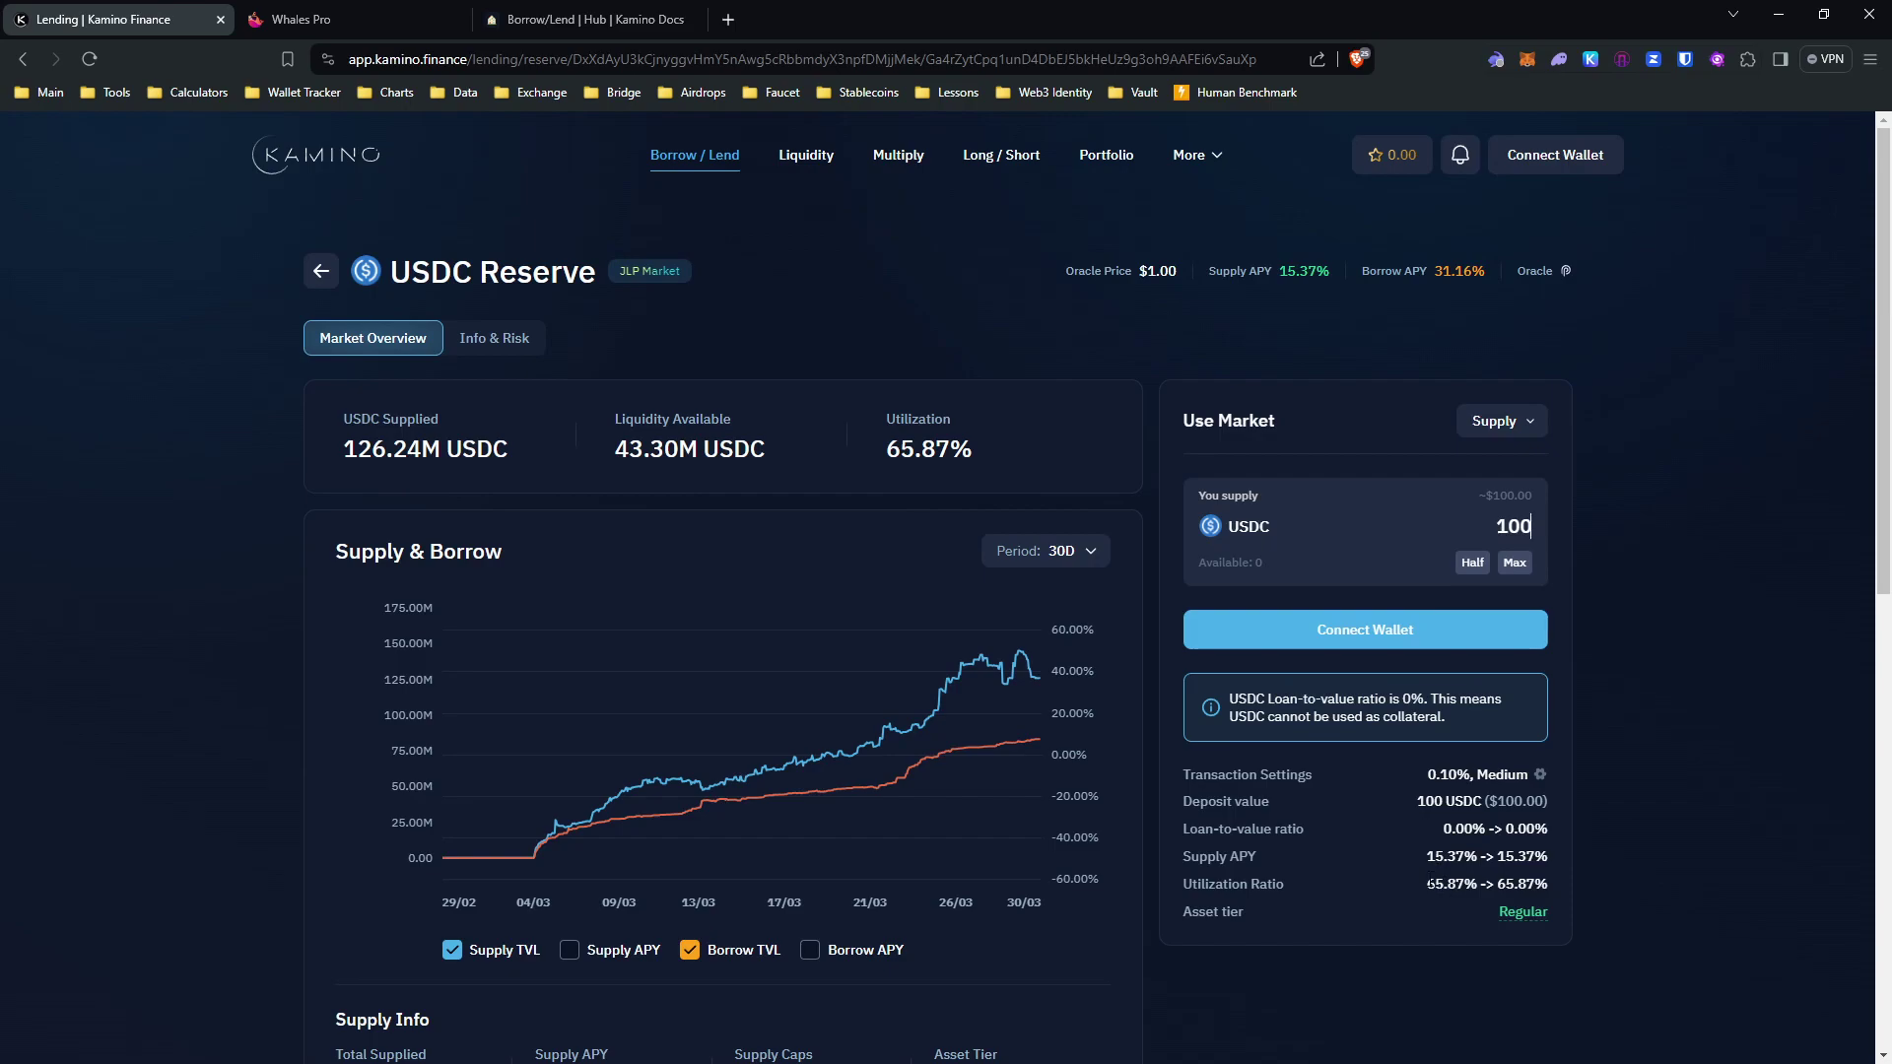
pyautogui.scroll(-1, 1428, 885)
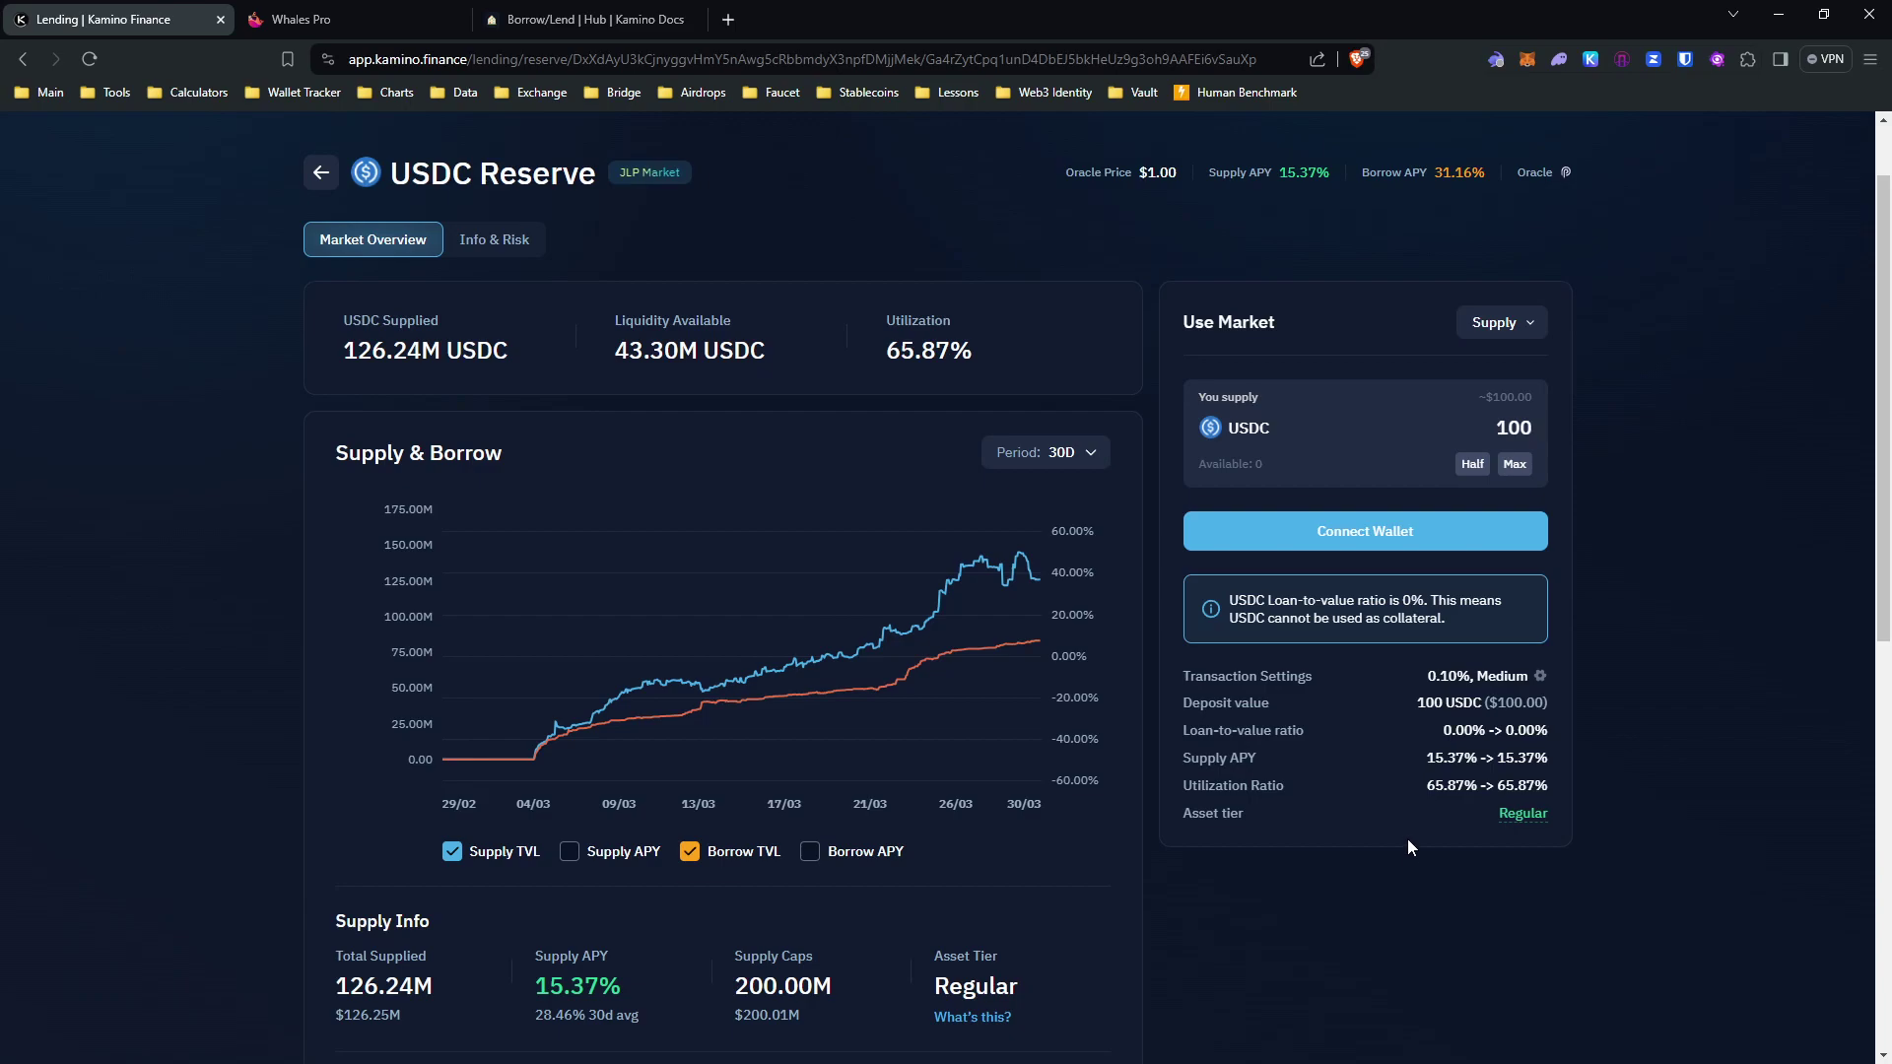
pyautogui.scroll(1, 1409, 840)
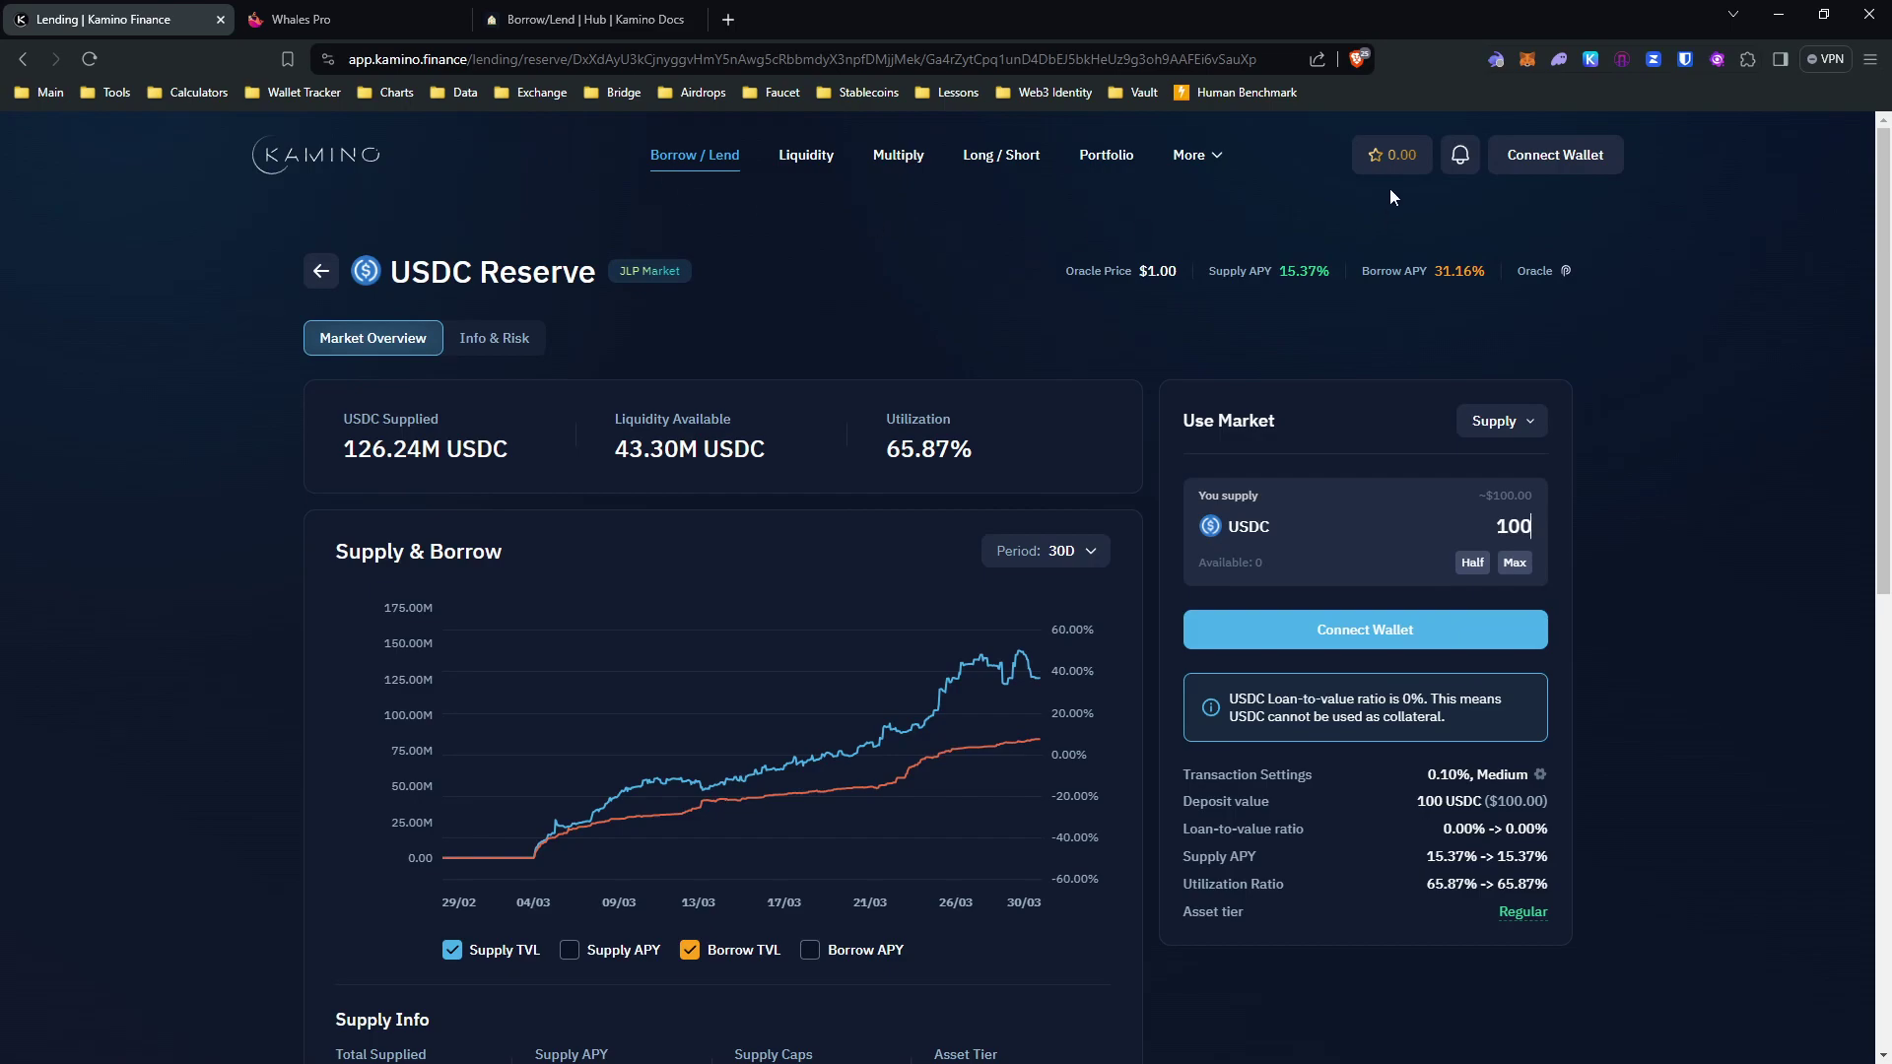
pyautogui.moveTo(1393, 168)
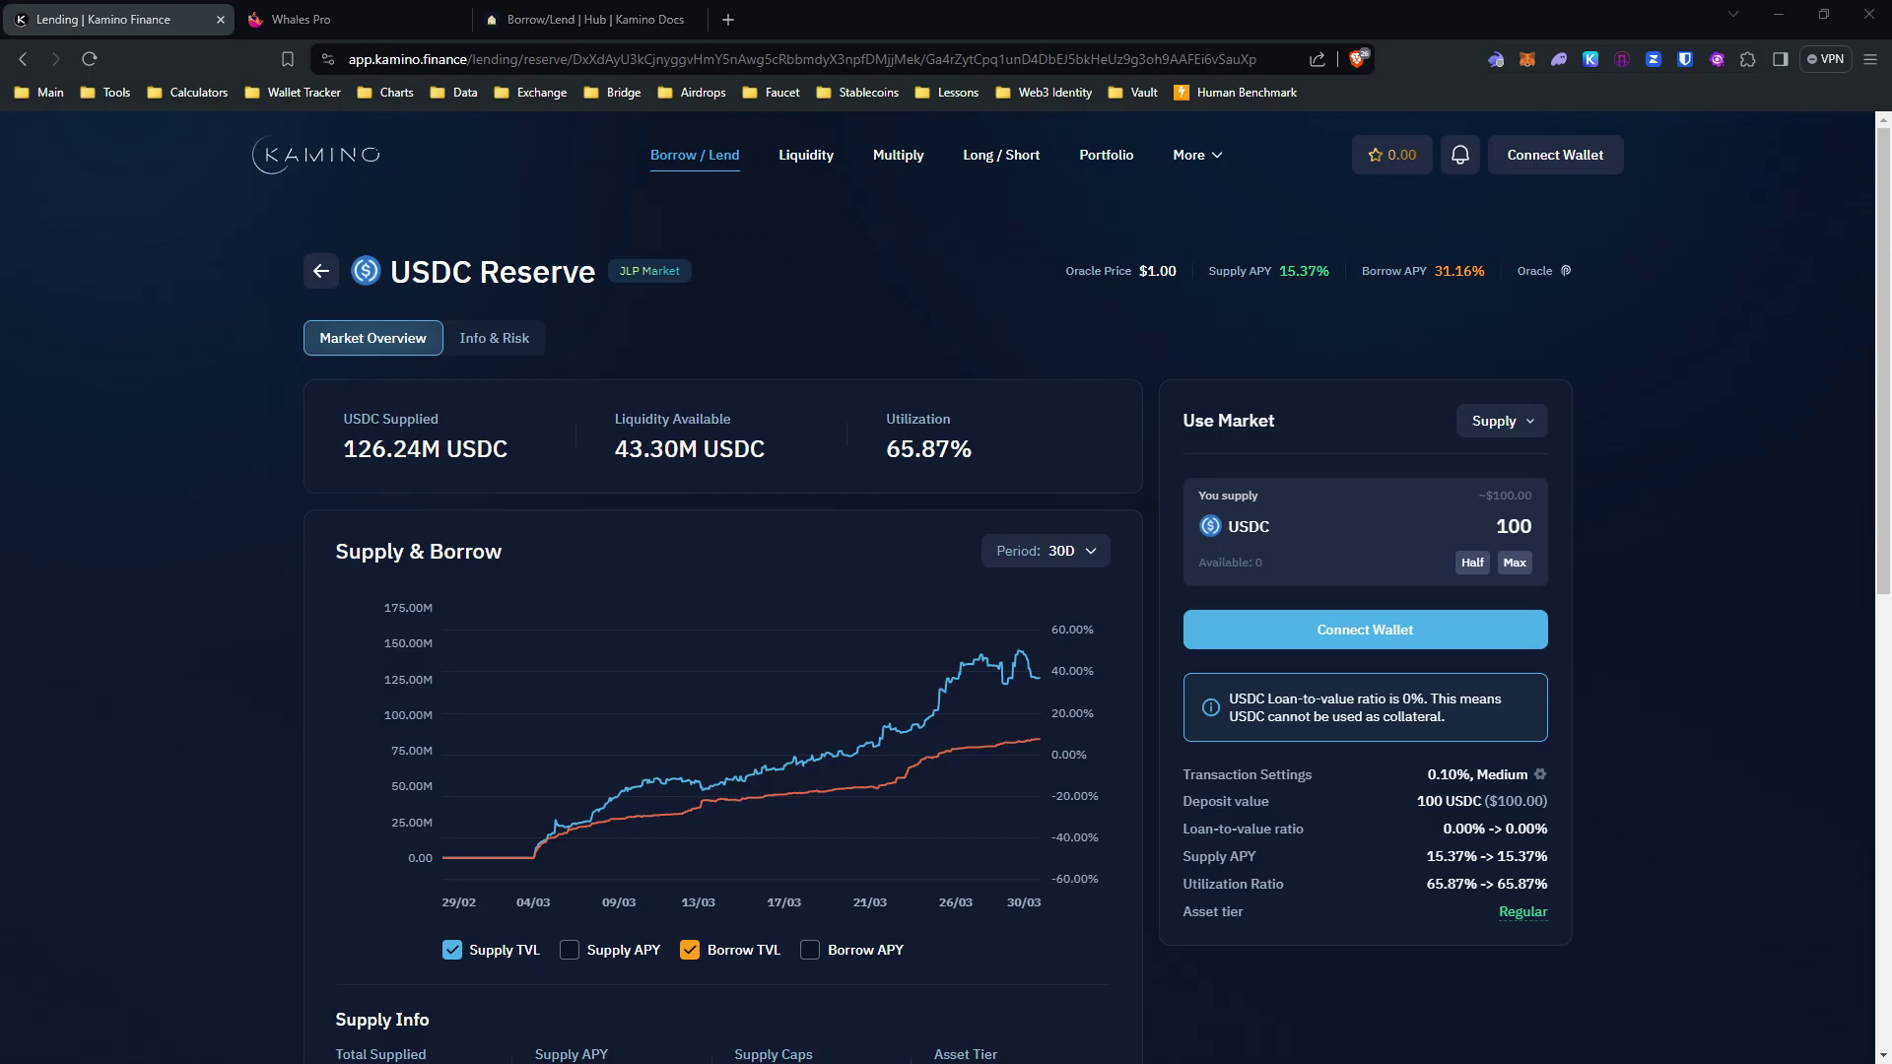
# - Bring the Notepad calculation over the reserve page and highlight the $100 supplied, JLP Market, 15.35% APY and + $15.35 yearly return entries
pyautogui.moveTo(1891, 374); pyautogui.dragTo(717, 337)
pyautogui.moveTo(399, 375); pyautogui.dragTo(549, 376)
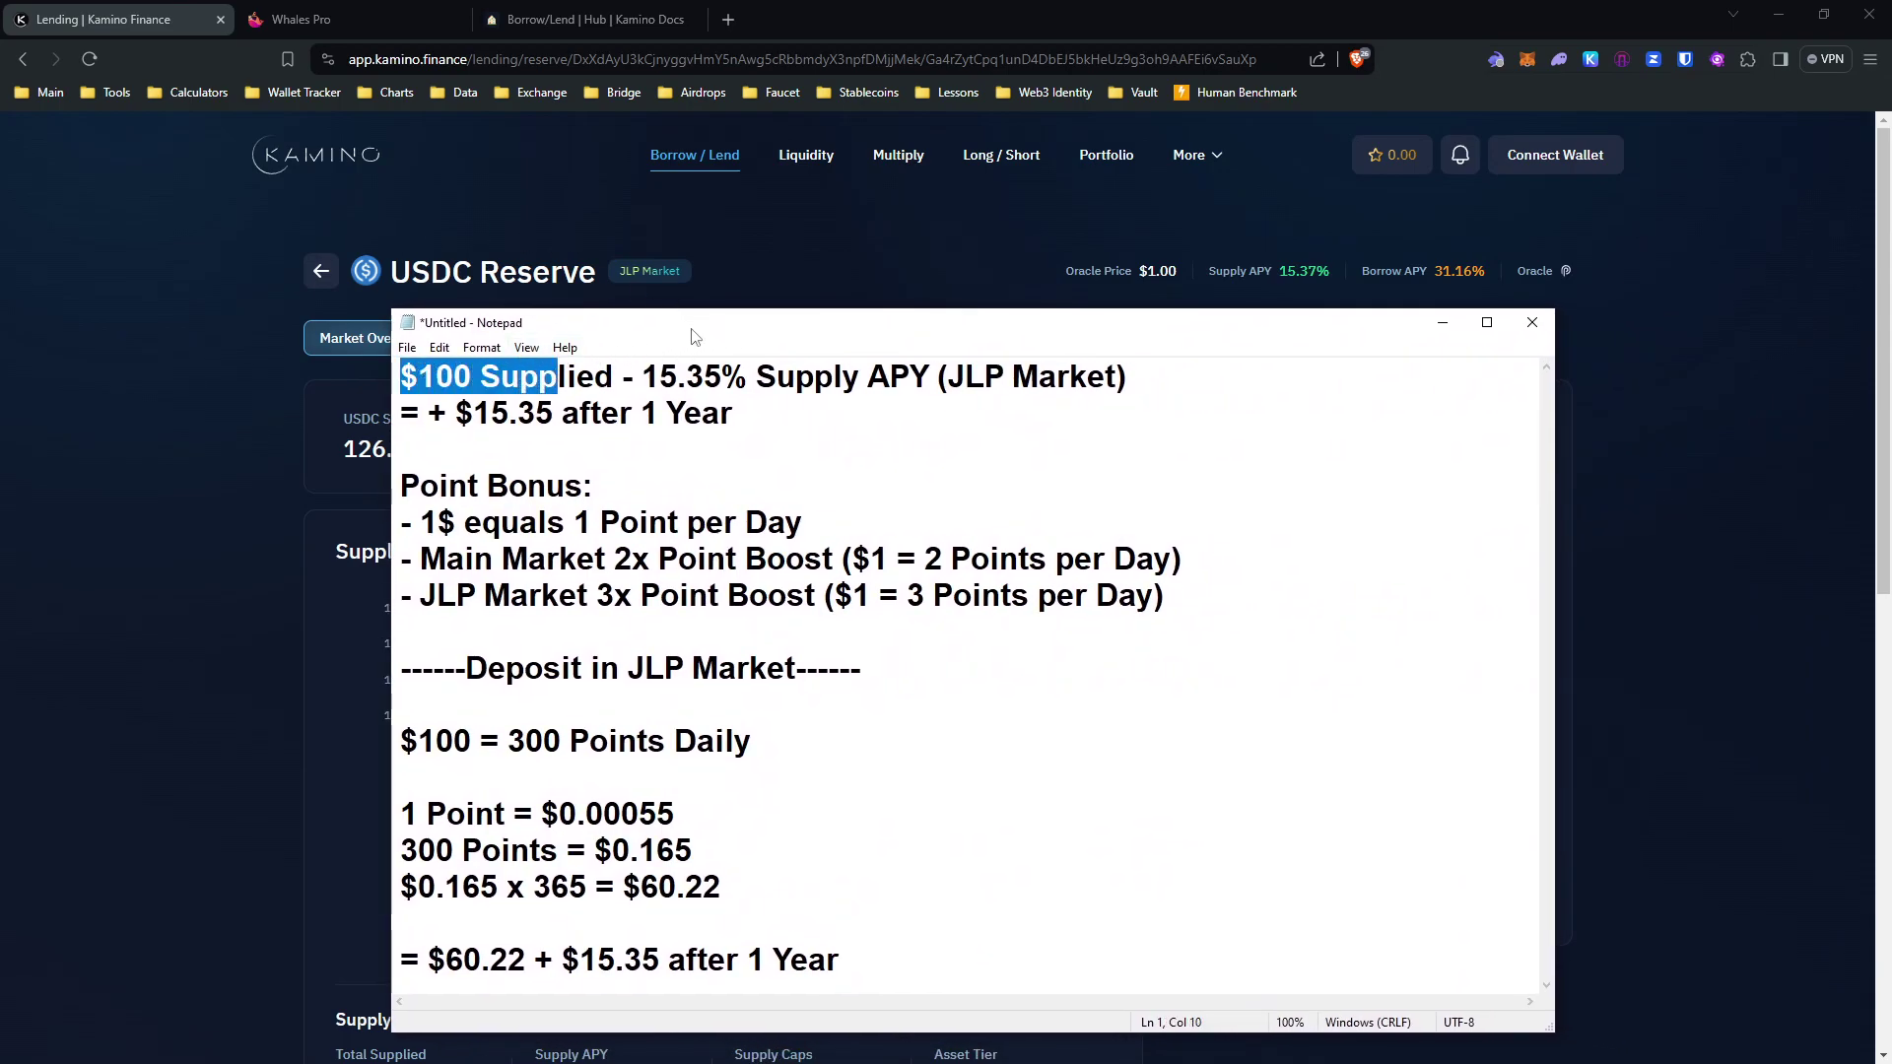
pyautogui.moveTo(702, 335); pyautogui.dragTo(693, 346)
pyautogui.moveTo(941, 389); pyautogui.dragTo(1137, 948)
pyautogui.moveTo(1259, 951); pyautogui.dragTo(1183, 439)
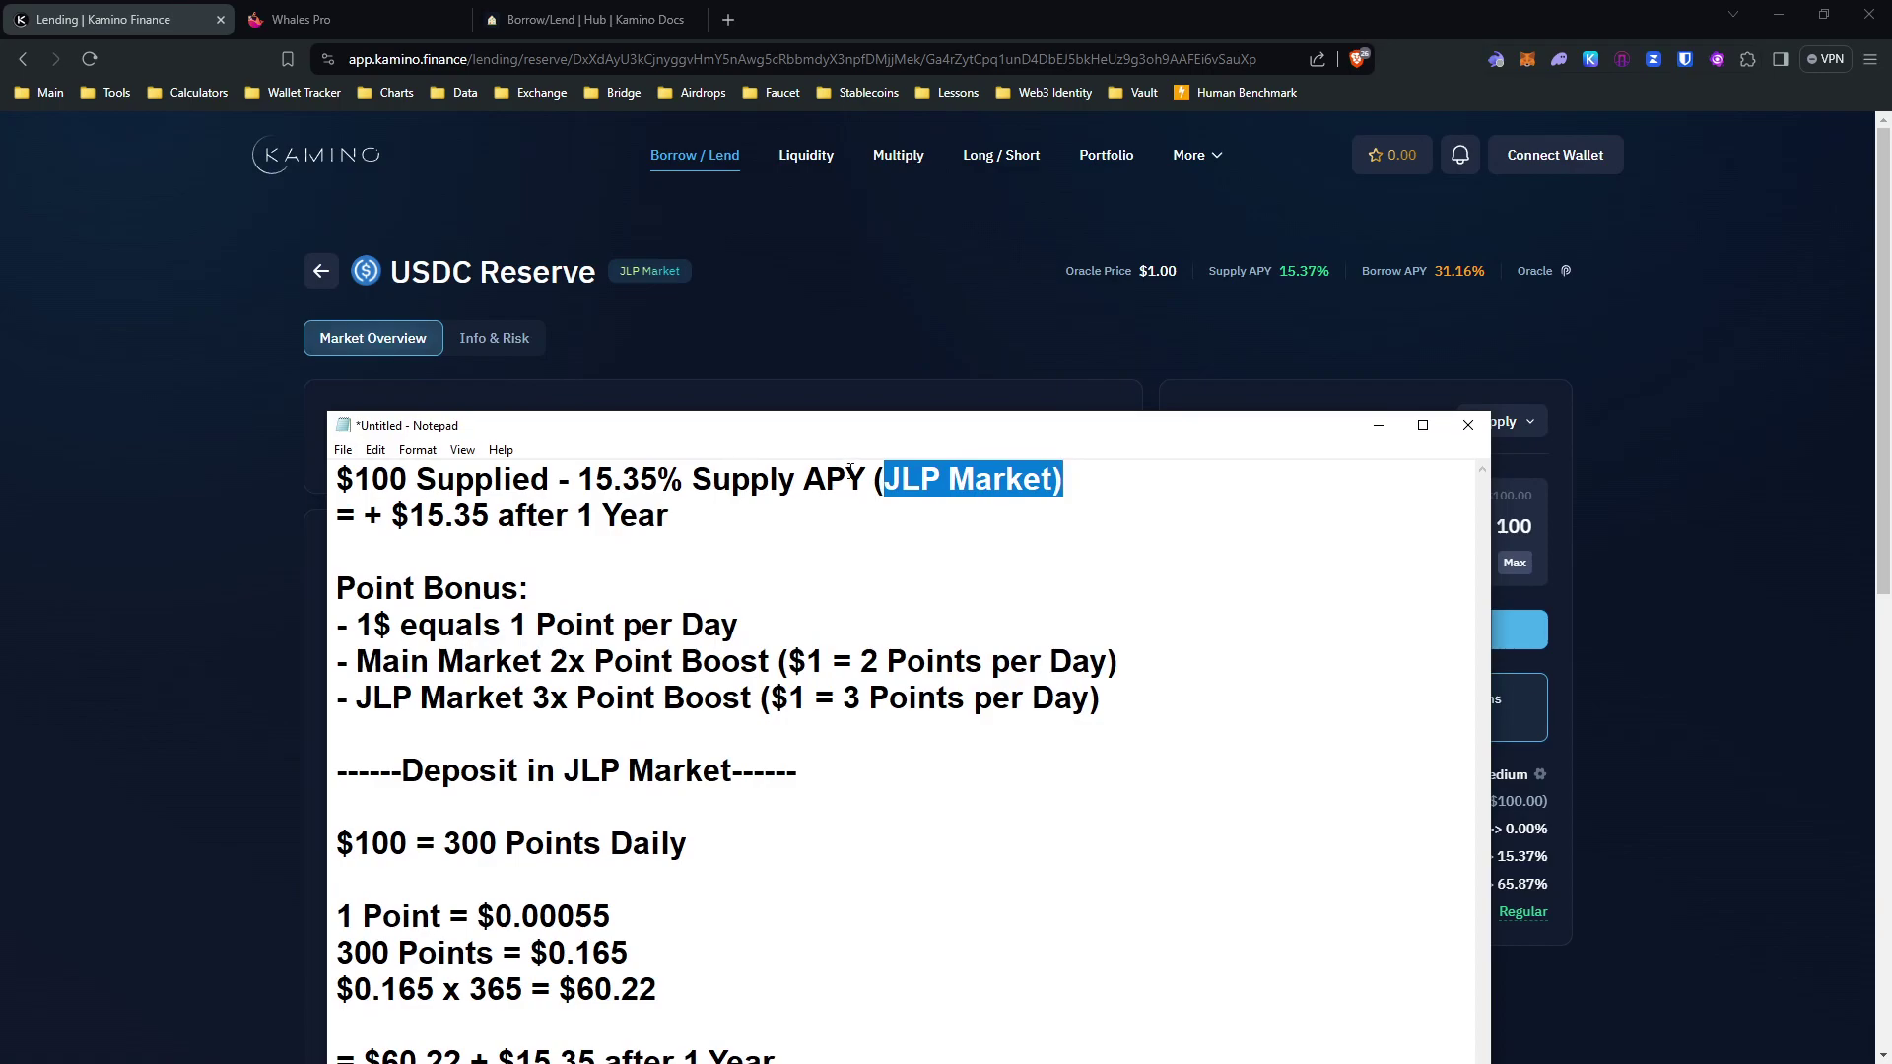
pyautogui.moveTo(579, 478); pyautogui.dragTo(654, 475)
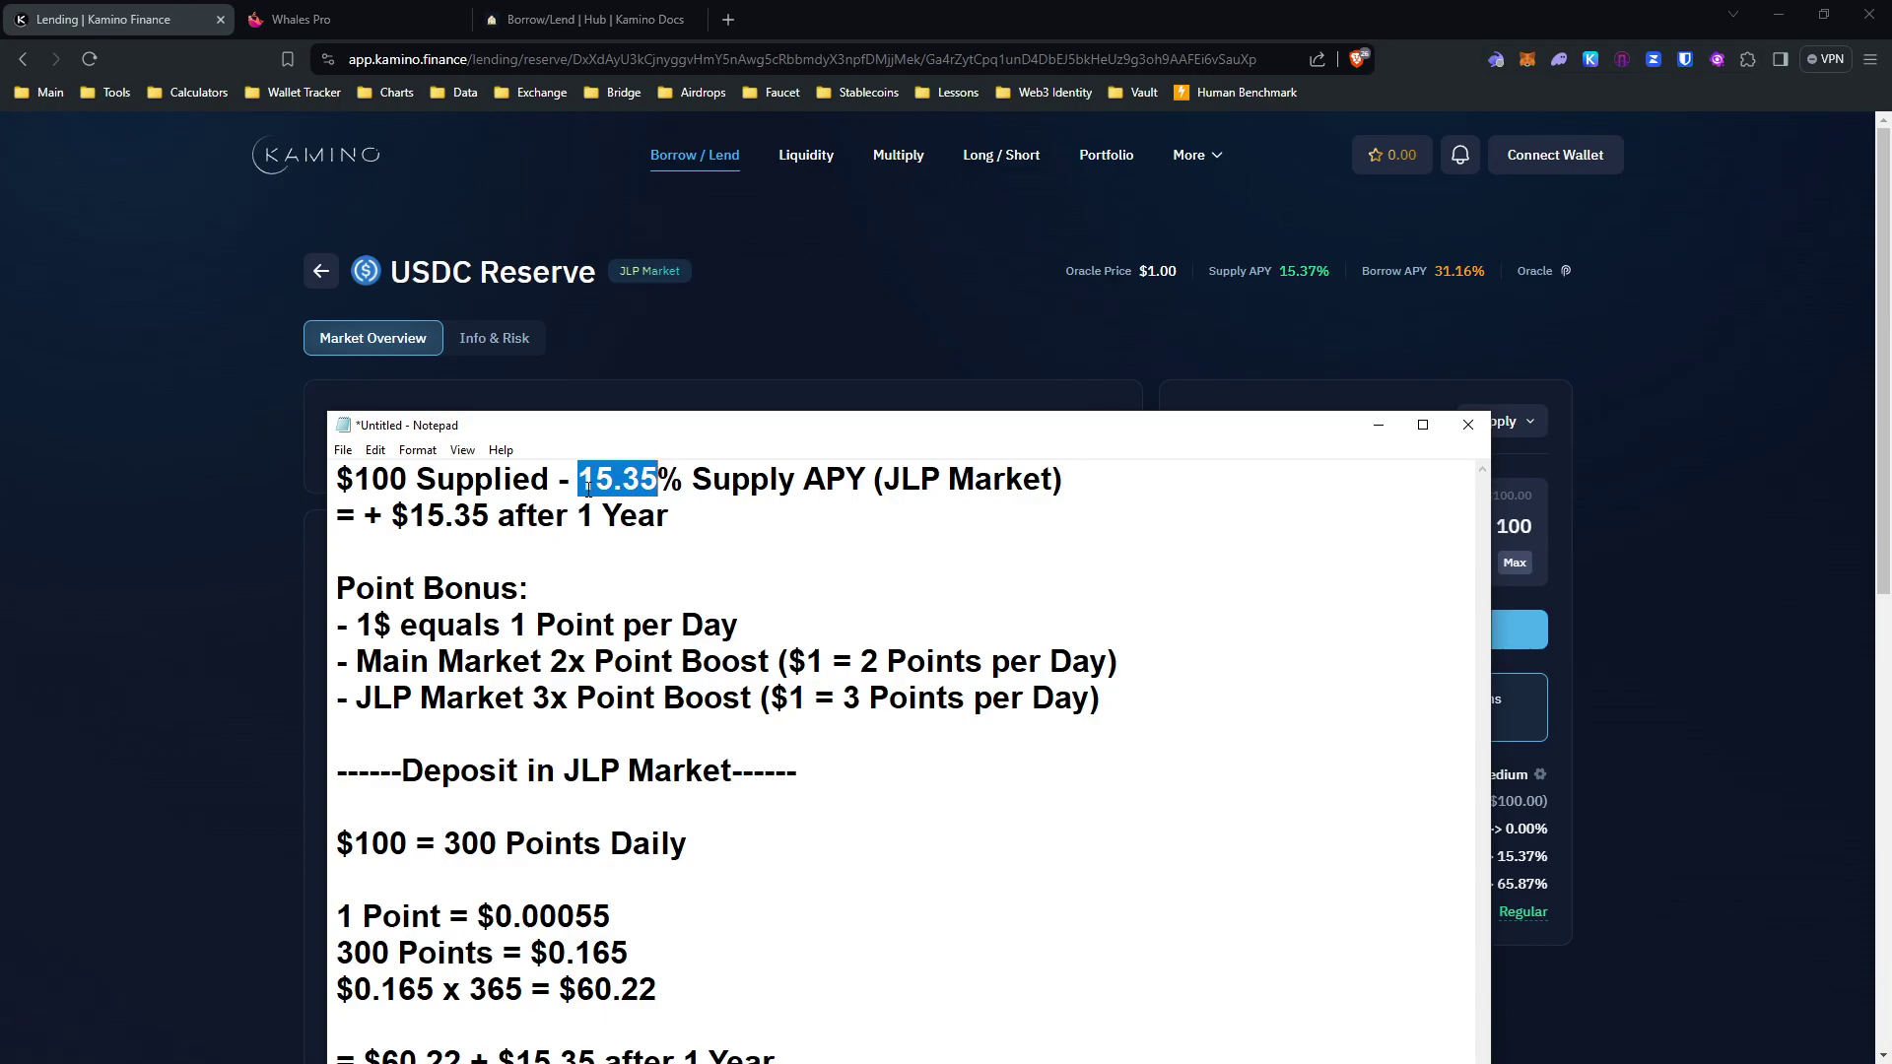
pyautogui.moveTo(684, 474); pyautogui.dragTo(577, 477)
pyautogui.moveTo(680, 425); pyautogui.dragTo(666, 376)
pyautogui.moveTo(353, 467); pyautogui.dragTo(478, 469)
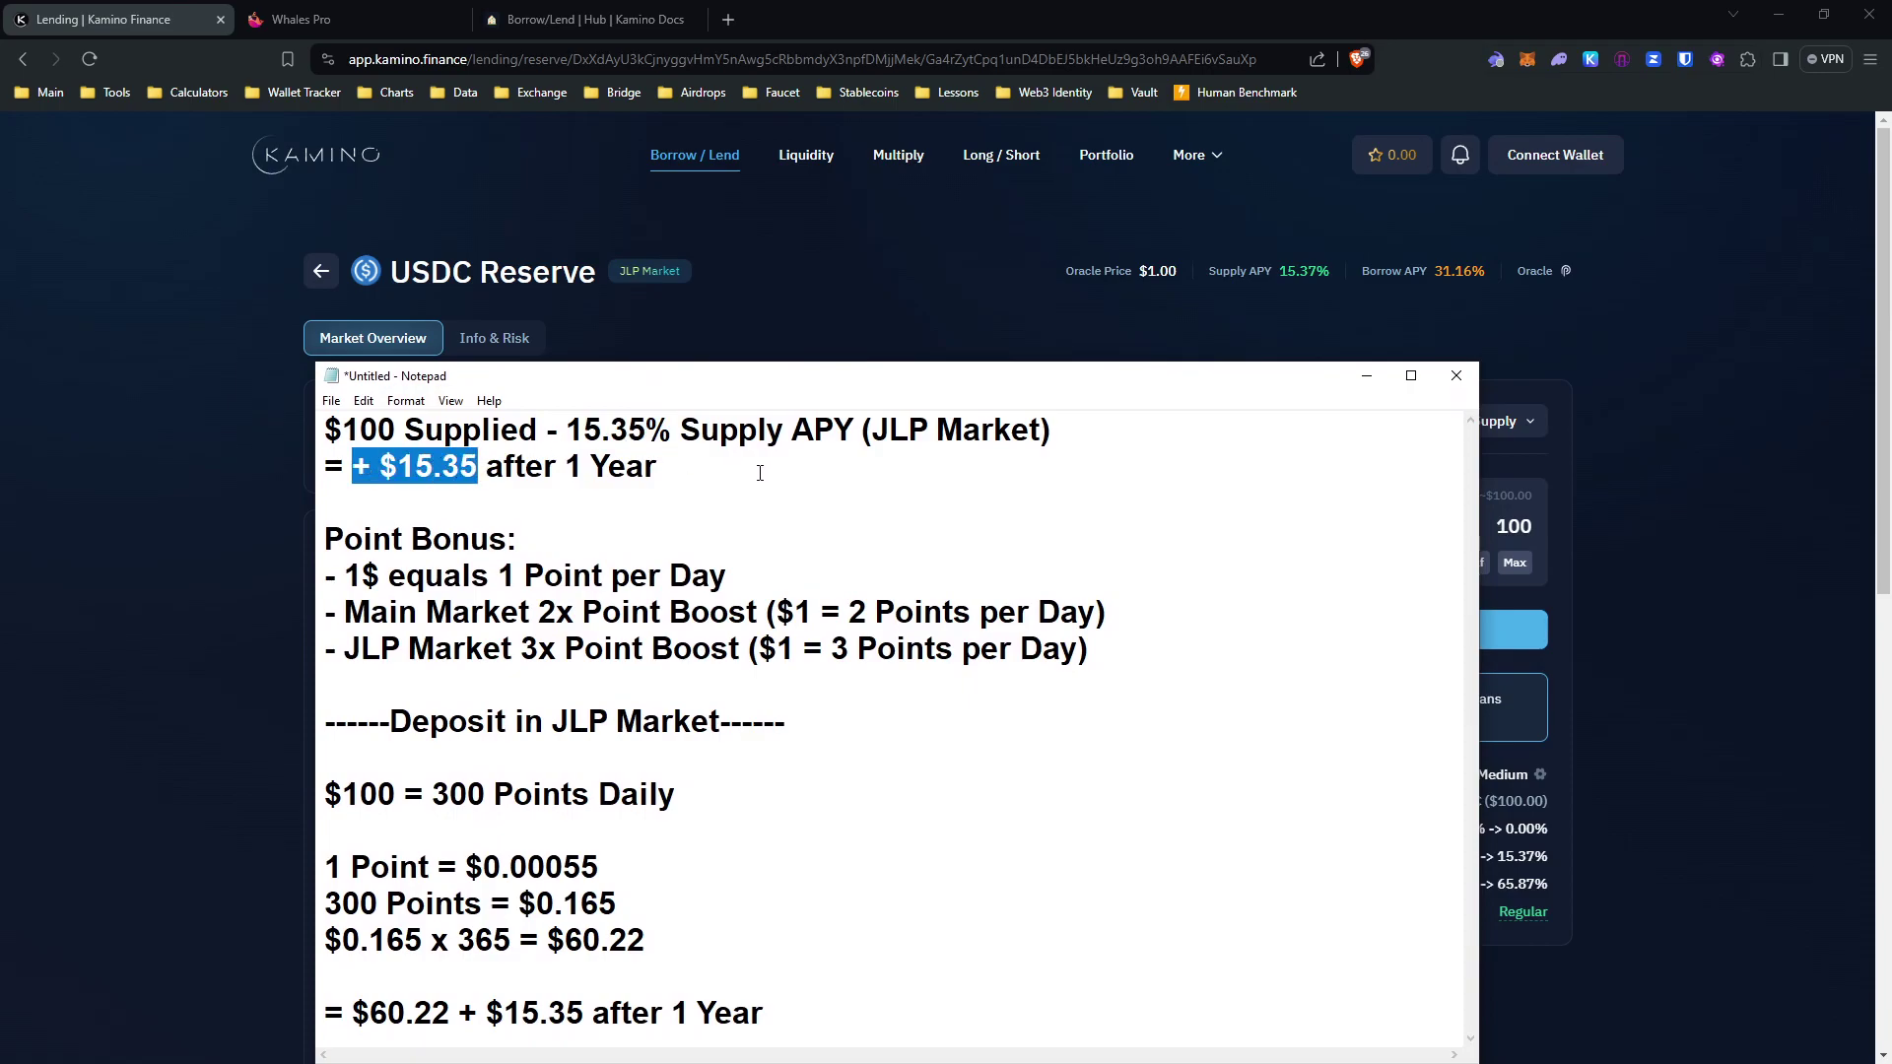
pyautogui.click(755, 473)
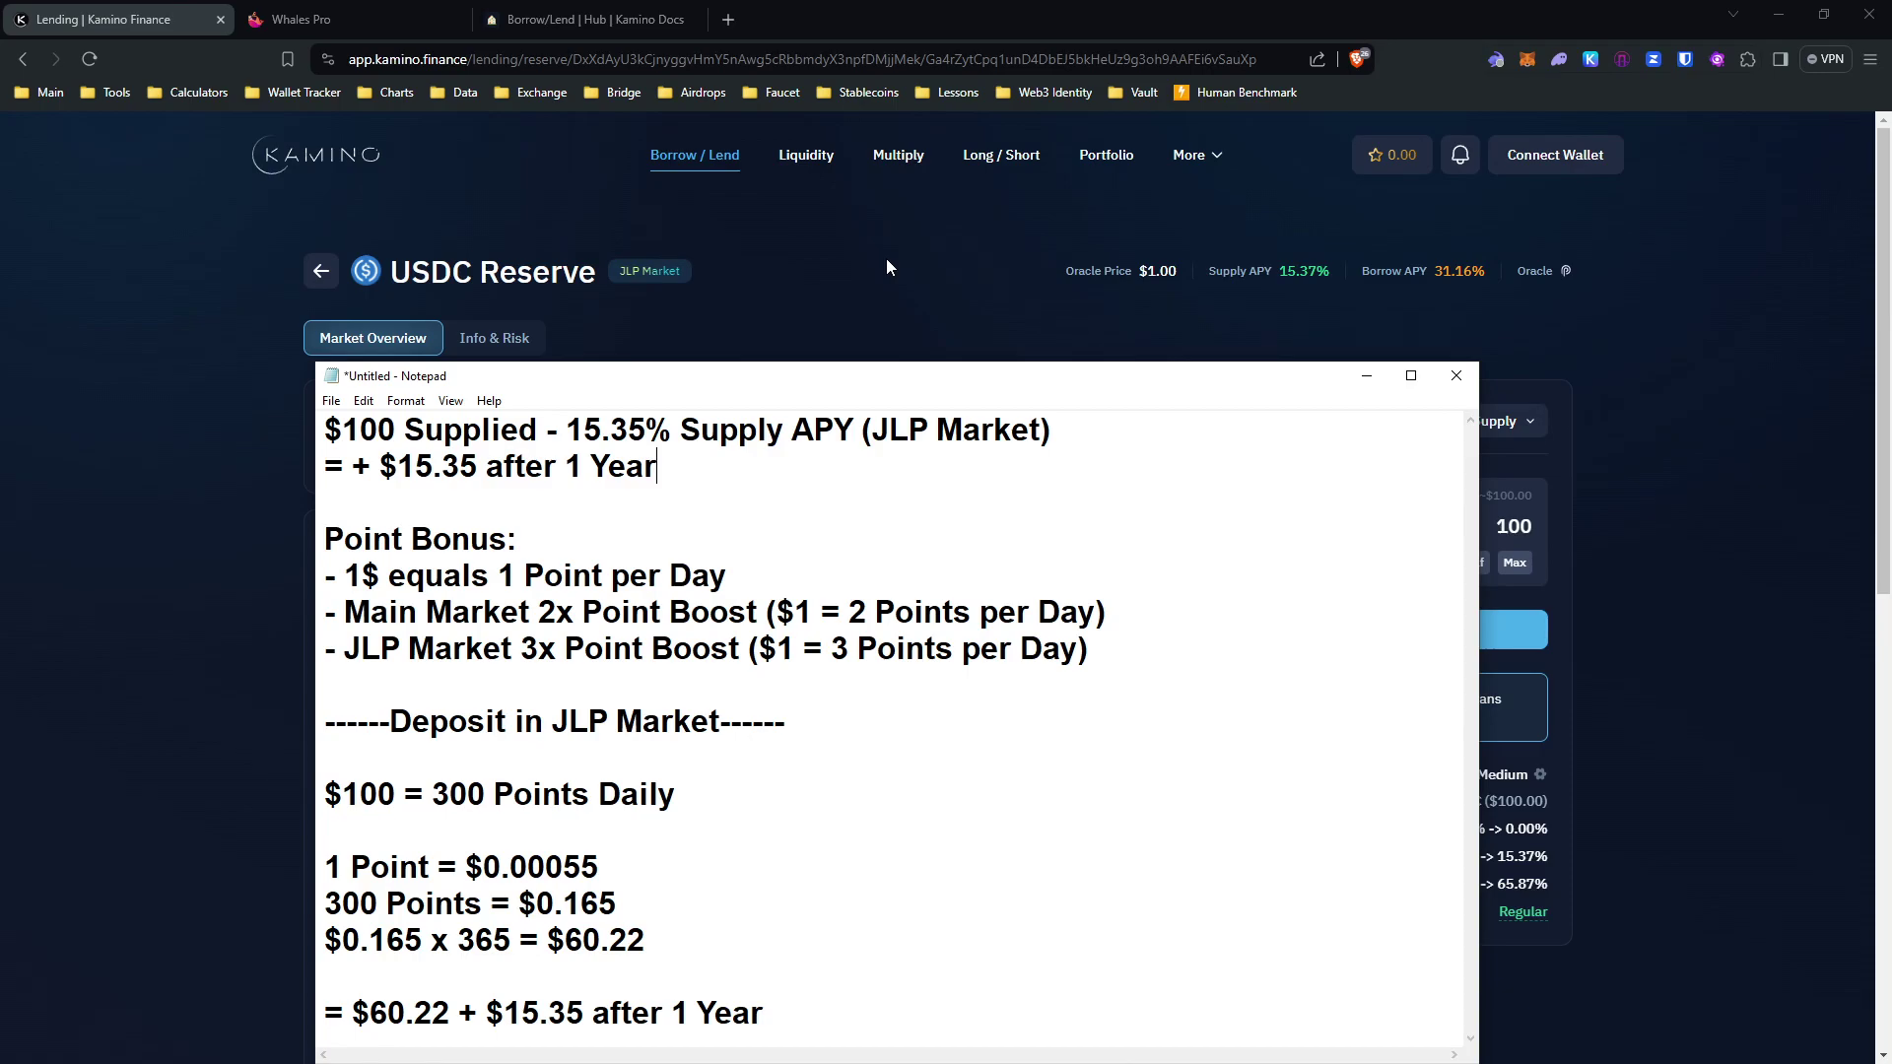
# - Highlight the 1$, 1 Point per Day and JLP Market 3x boost entries in the Notepad notes, and move the notes off screen
pyautogui.moveTo(933, 382); pyautogui.dragTo(852, 315)
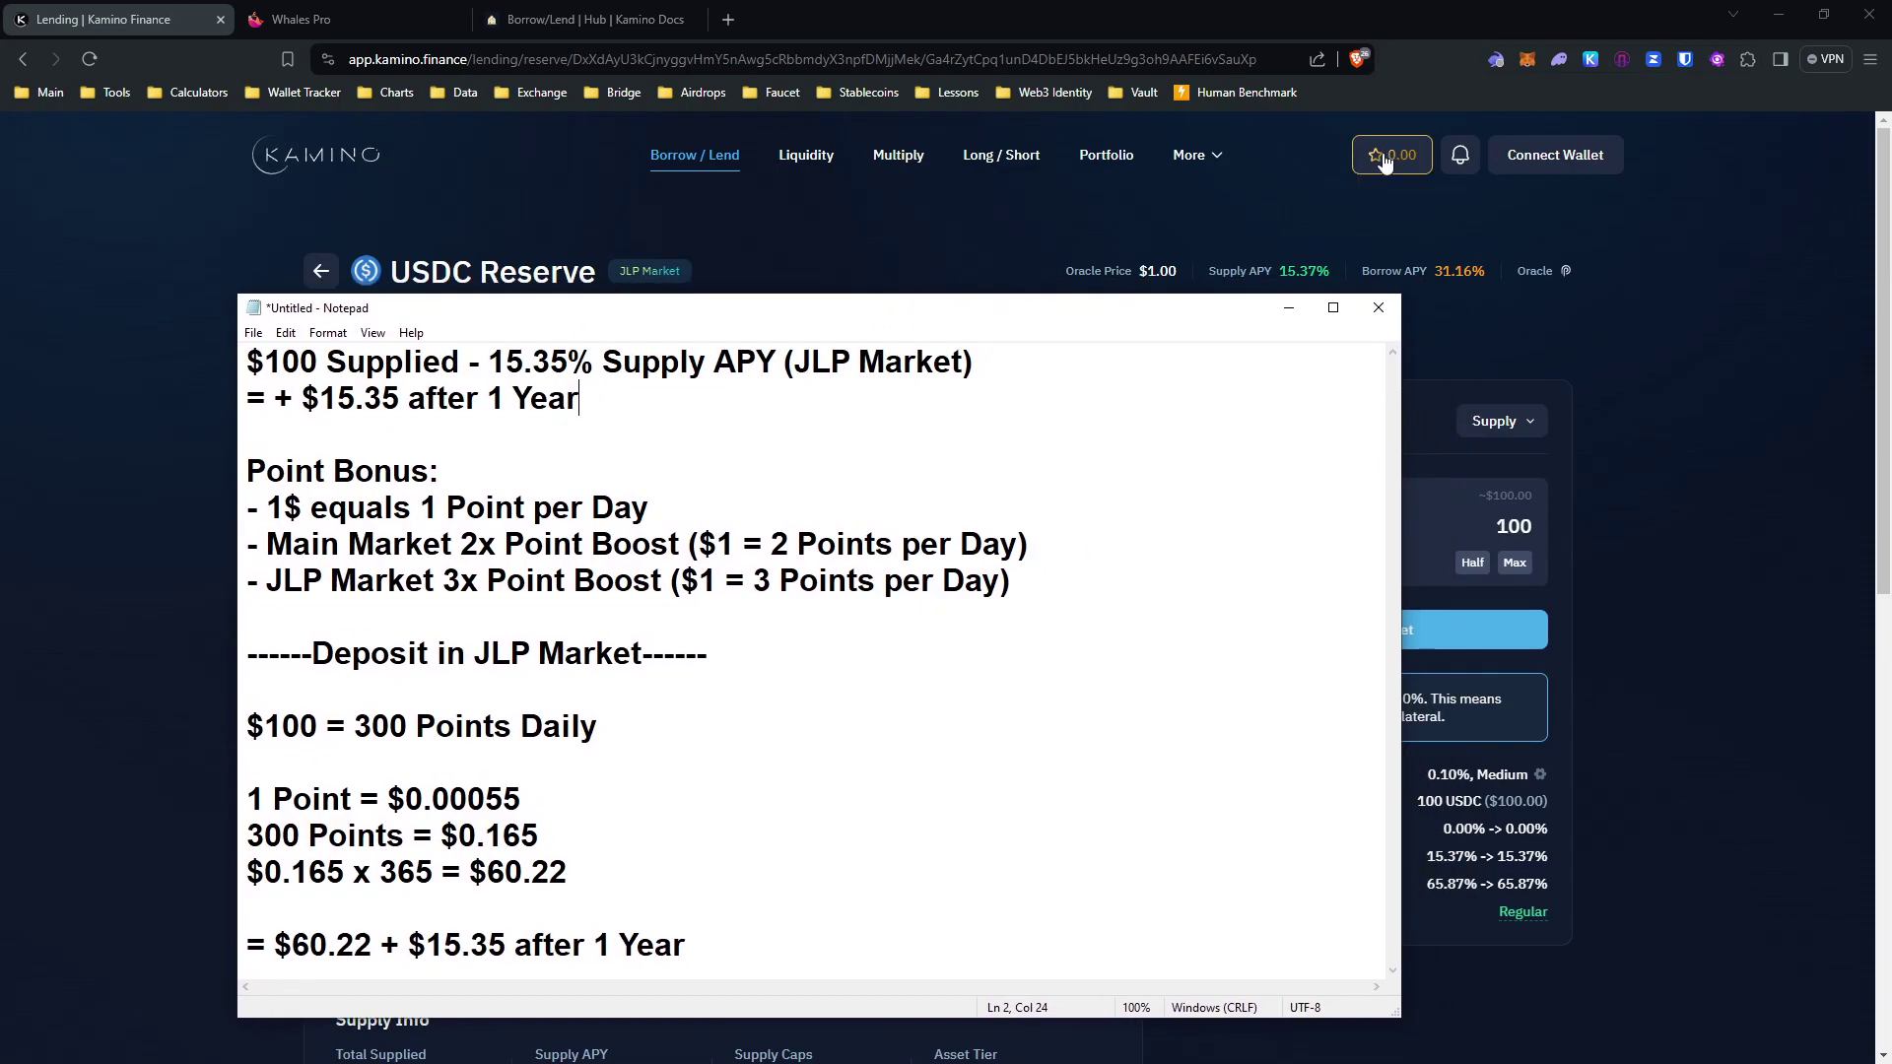
pyautogui.moveTo(937, 328); pyautogui.dragTo(994, 270)
pyautogui.moveTo(981, 265); pyautogui.dragTo(974, 260)
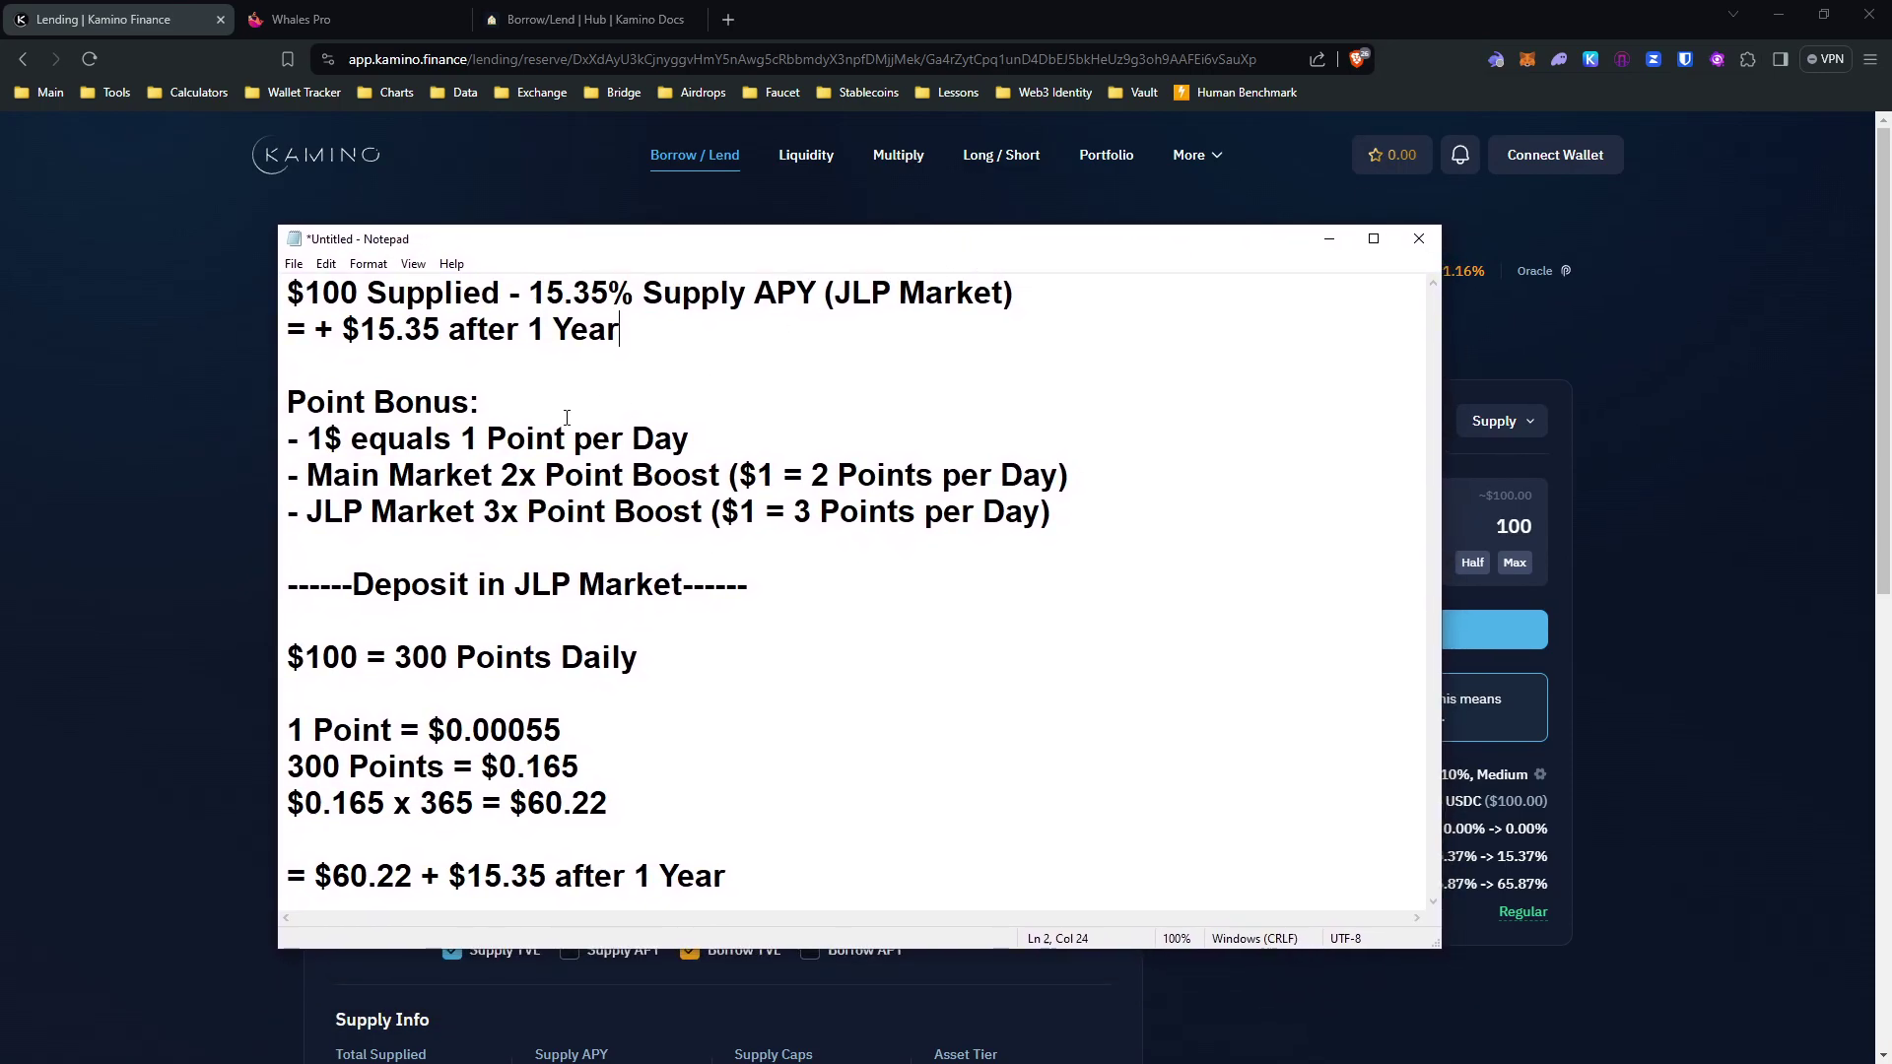
pyautogui.moveTo(308, 444); pyautogui.dragTo(352, 440)
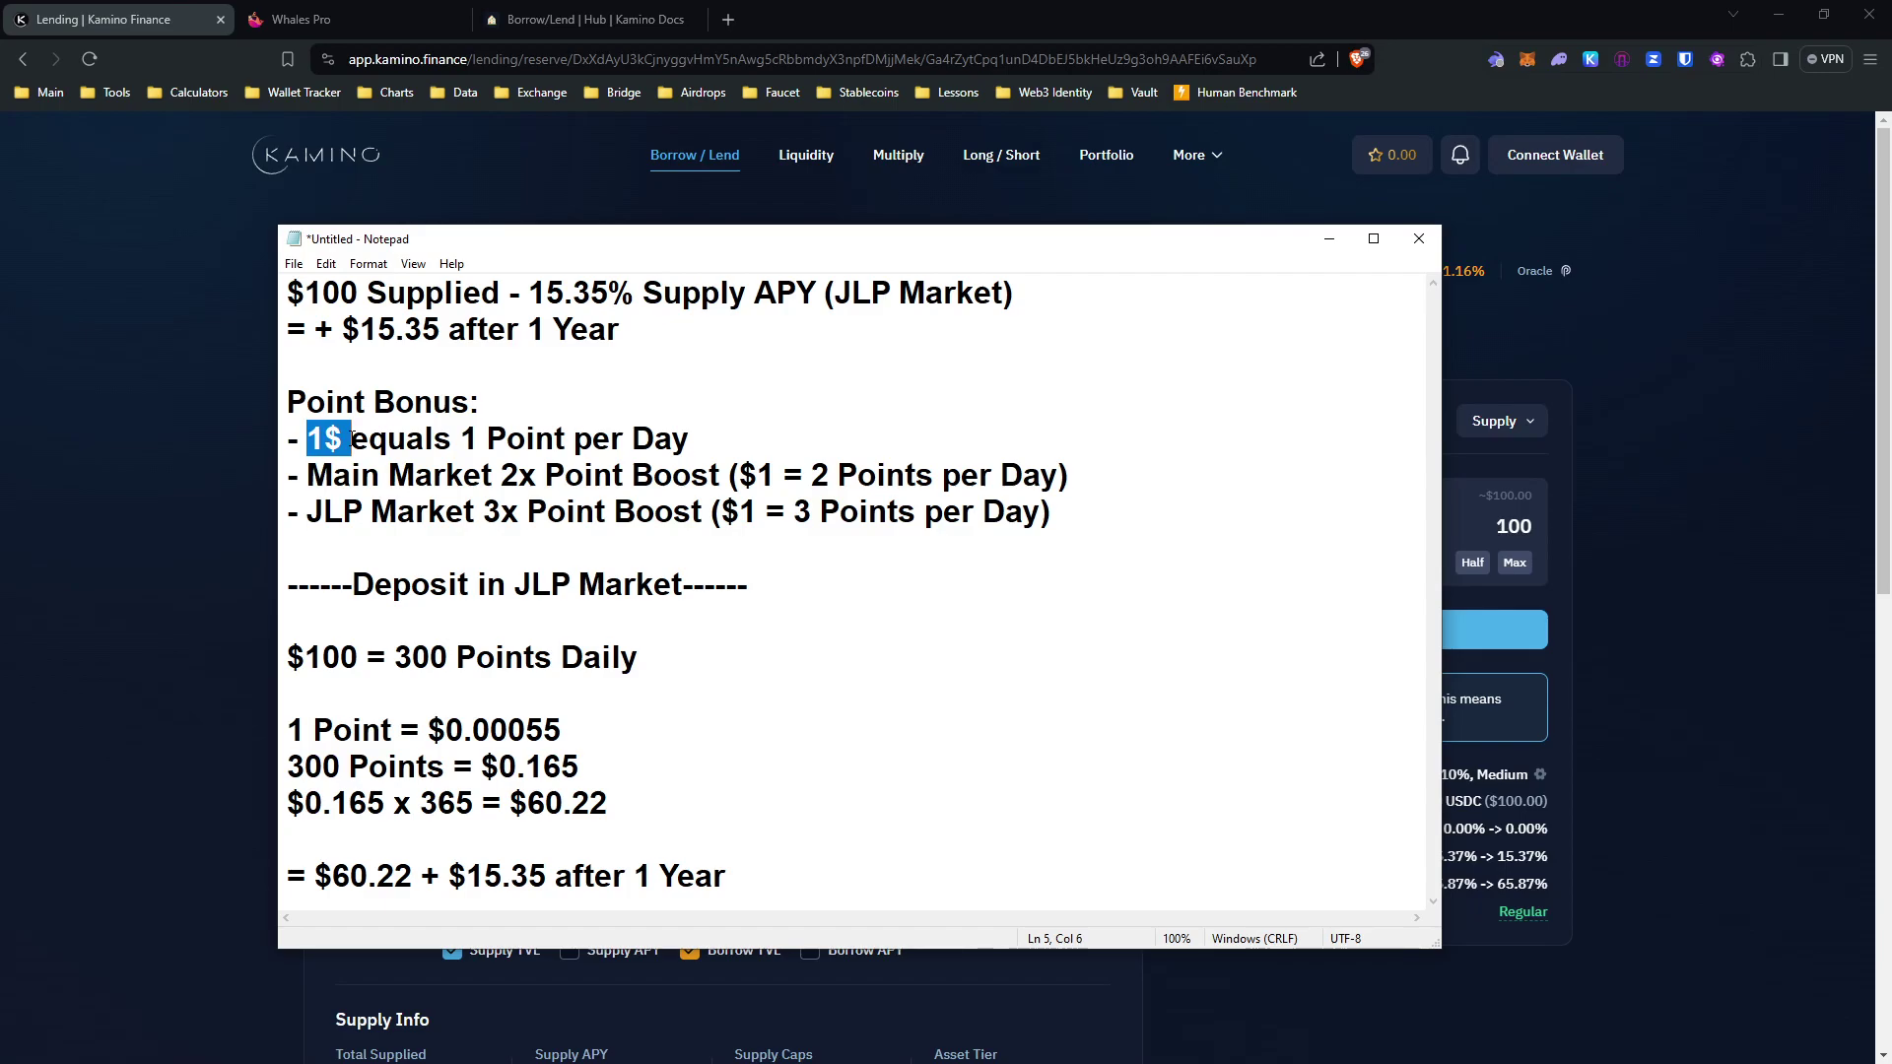
pyautogui.moveTo(460, 441); pyautogui.dragTo(749, 434)
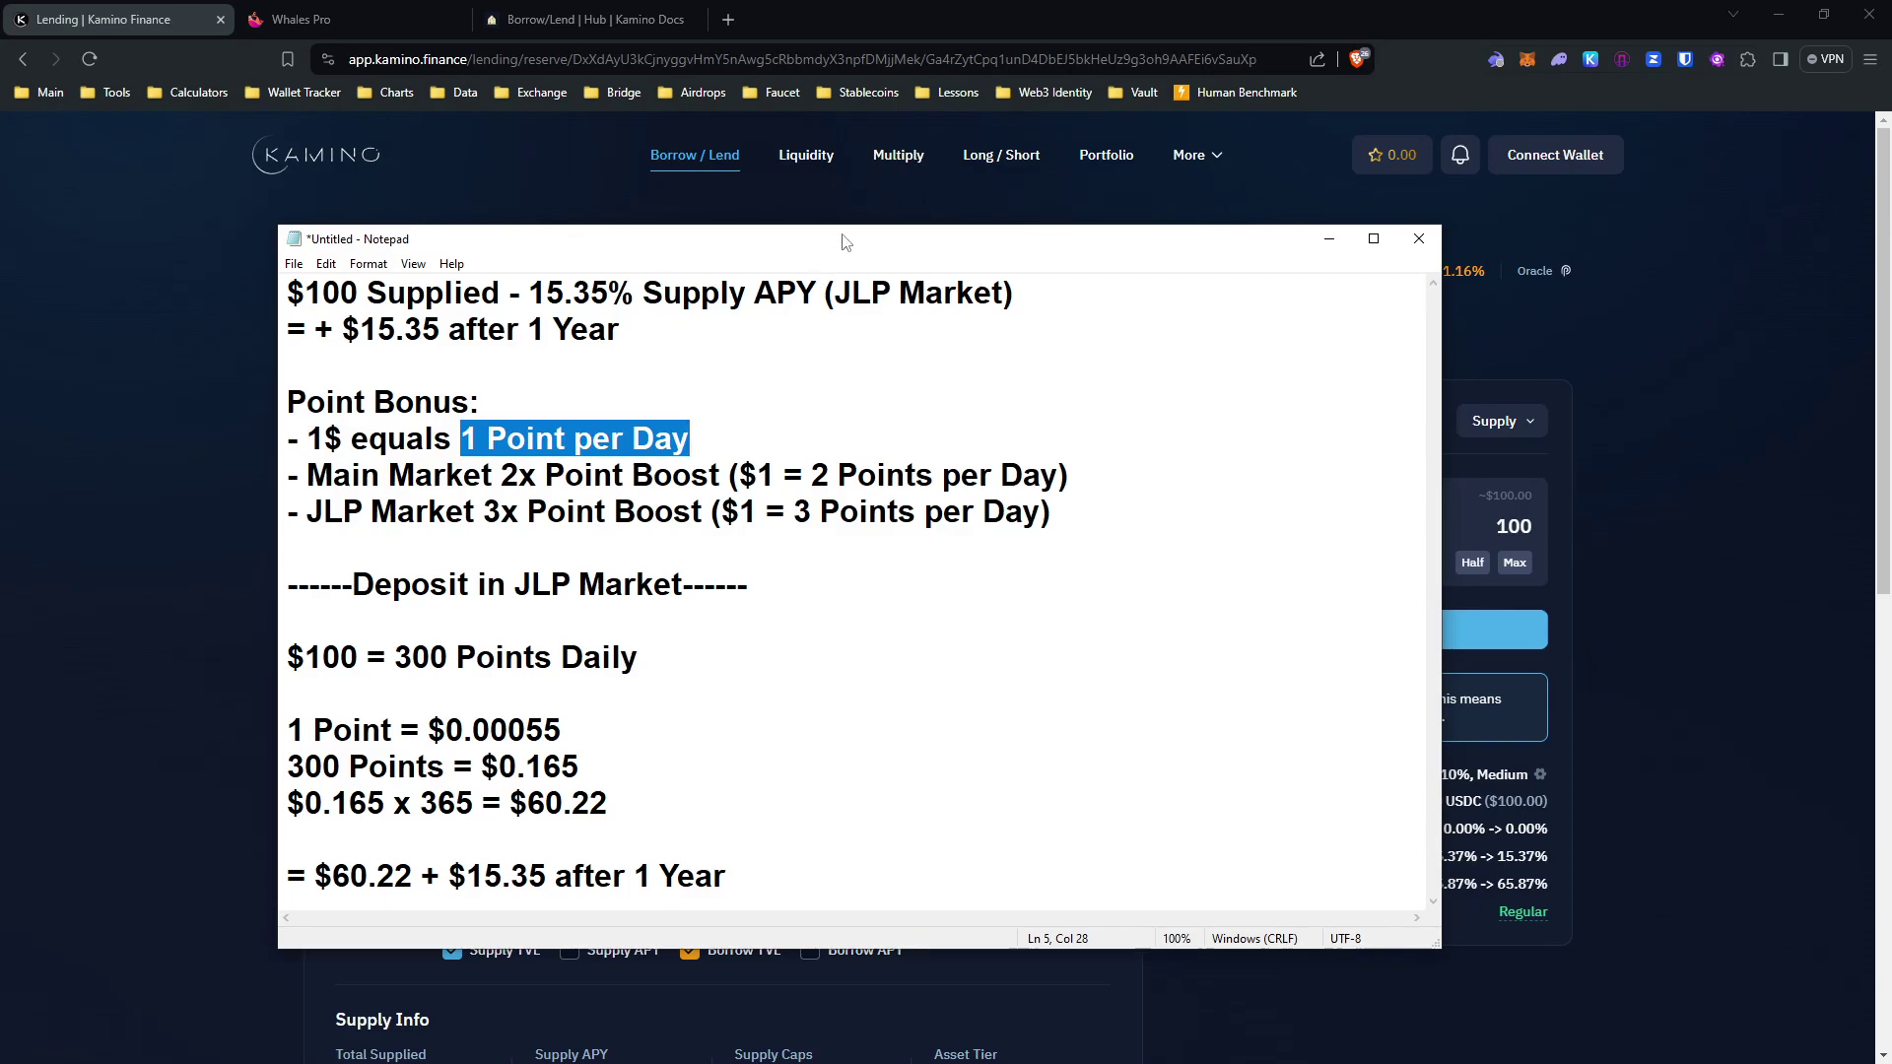
pyautogui.moveTo(844, 241); pyautogui.dragTo(814, 454)
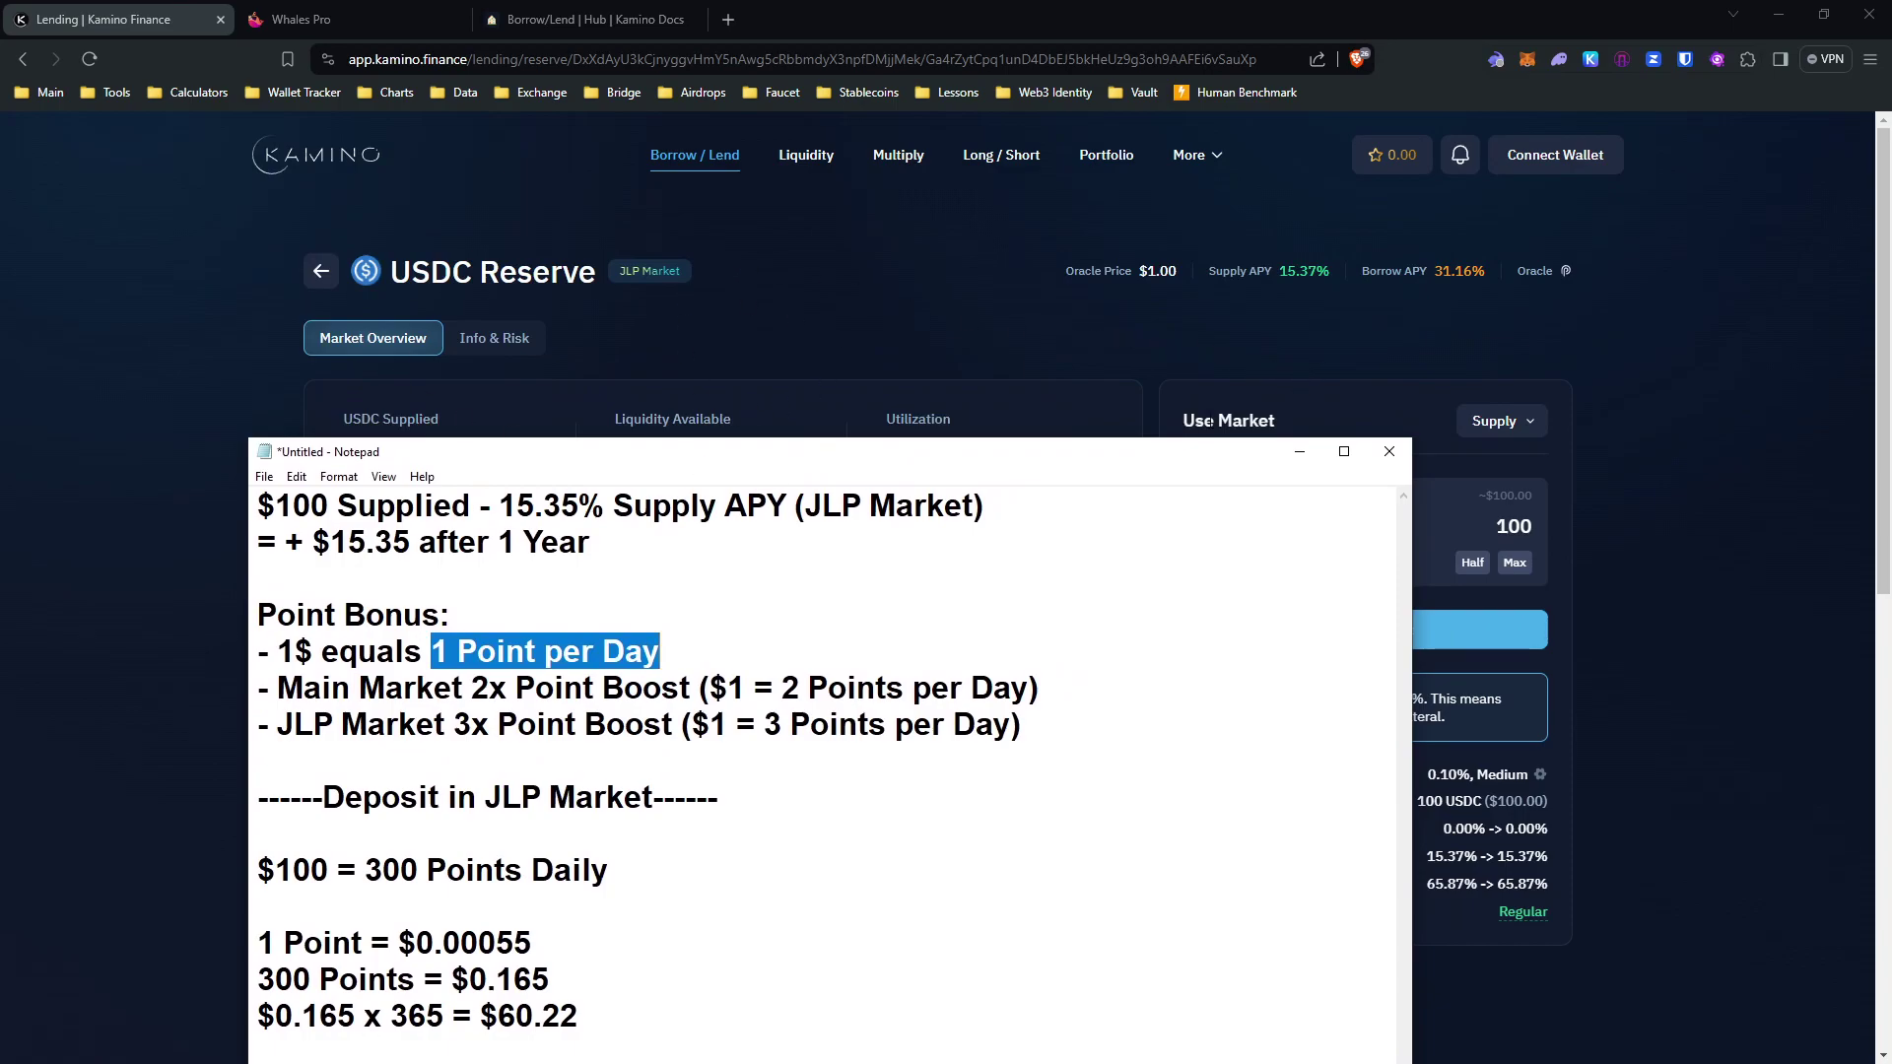
pyautogui.moveTo(1116, 451); pyautogui.dragTo(1174, 262)
pyautogui.moveTo(512, 537); pyautogui.dragTo(557, 537)
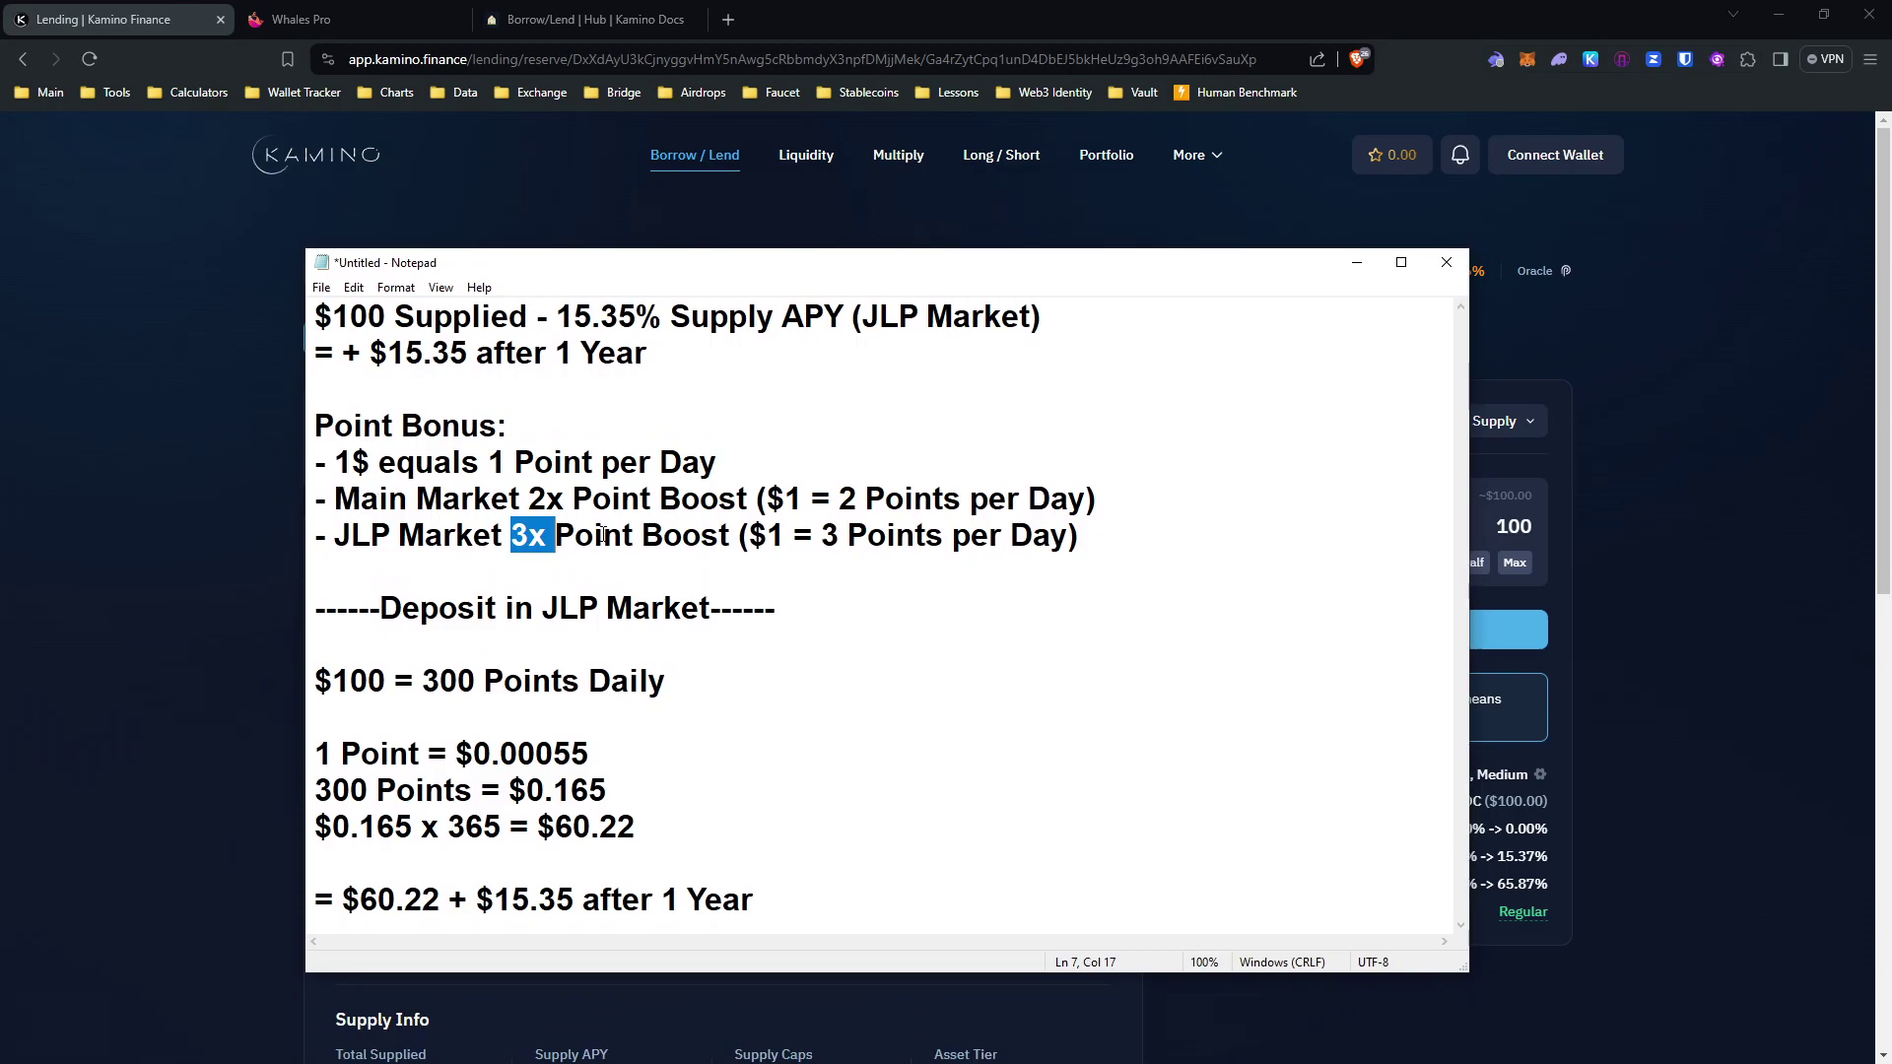
pyautogui.moveTo(672, 272); pyautogui.dragTo(1891, 424)
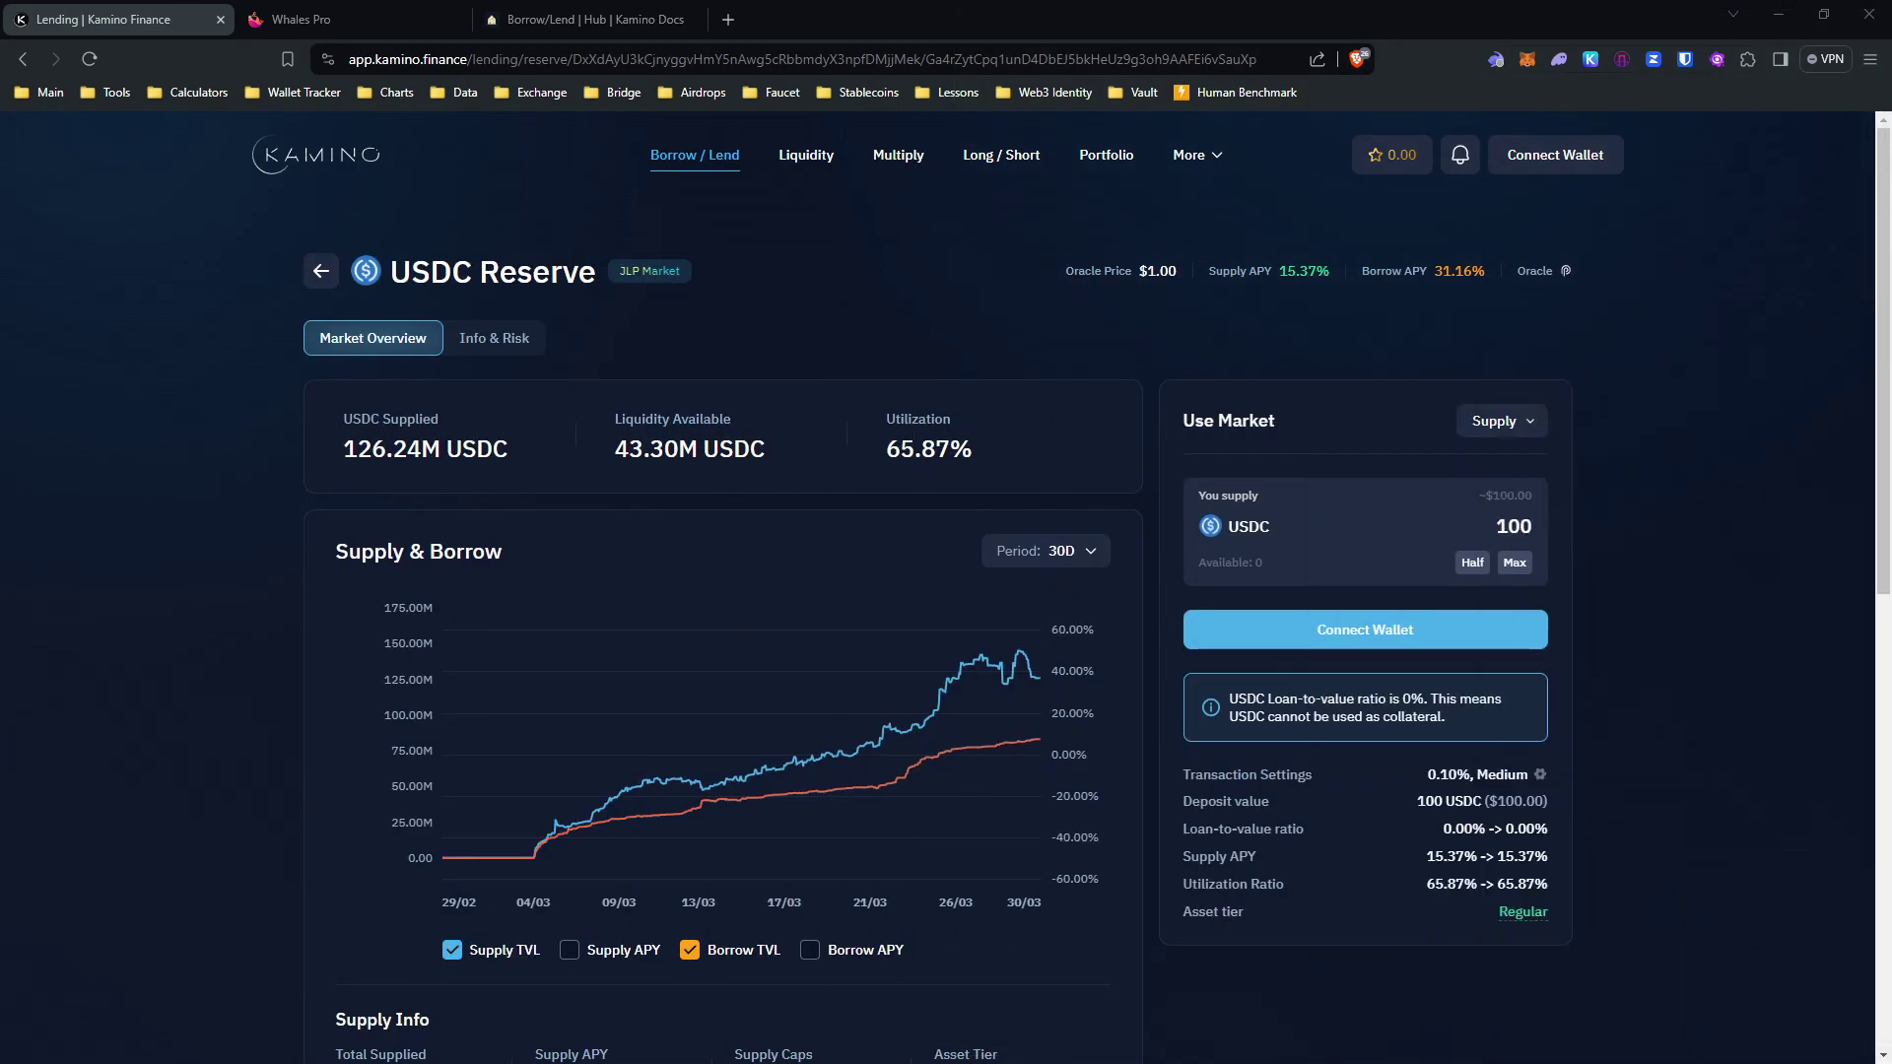
# - Return to the lending market list and compare the points boost on USDC supply between the JLP Market and Main Market
pyautogui.click(24, 59)
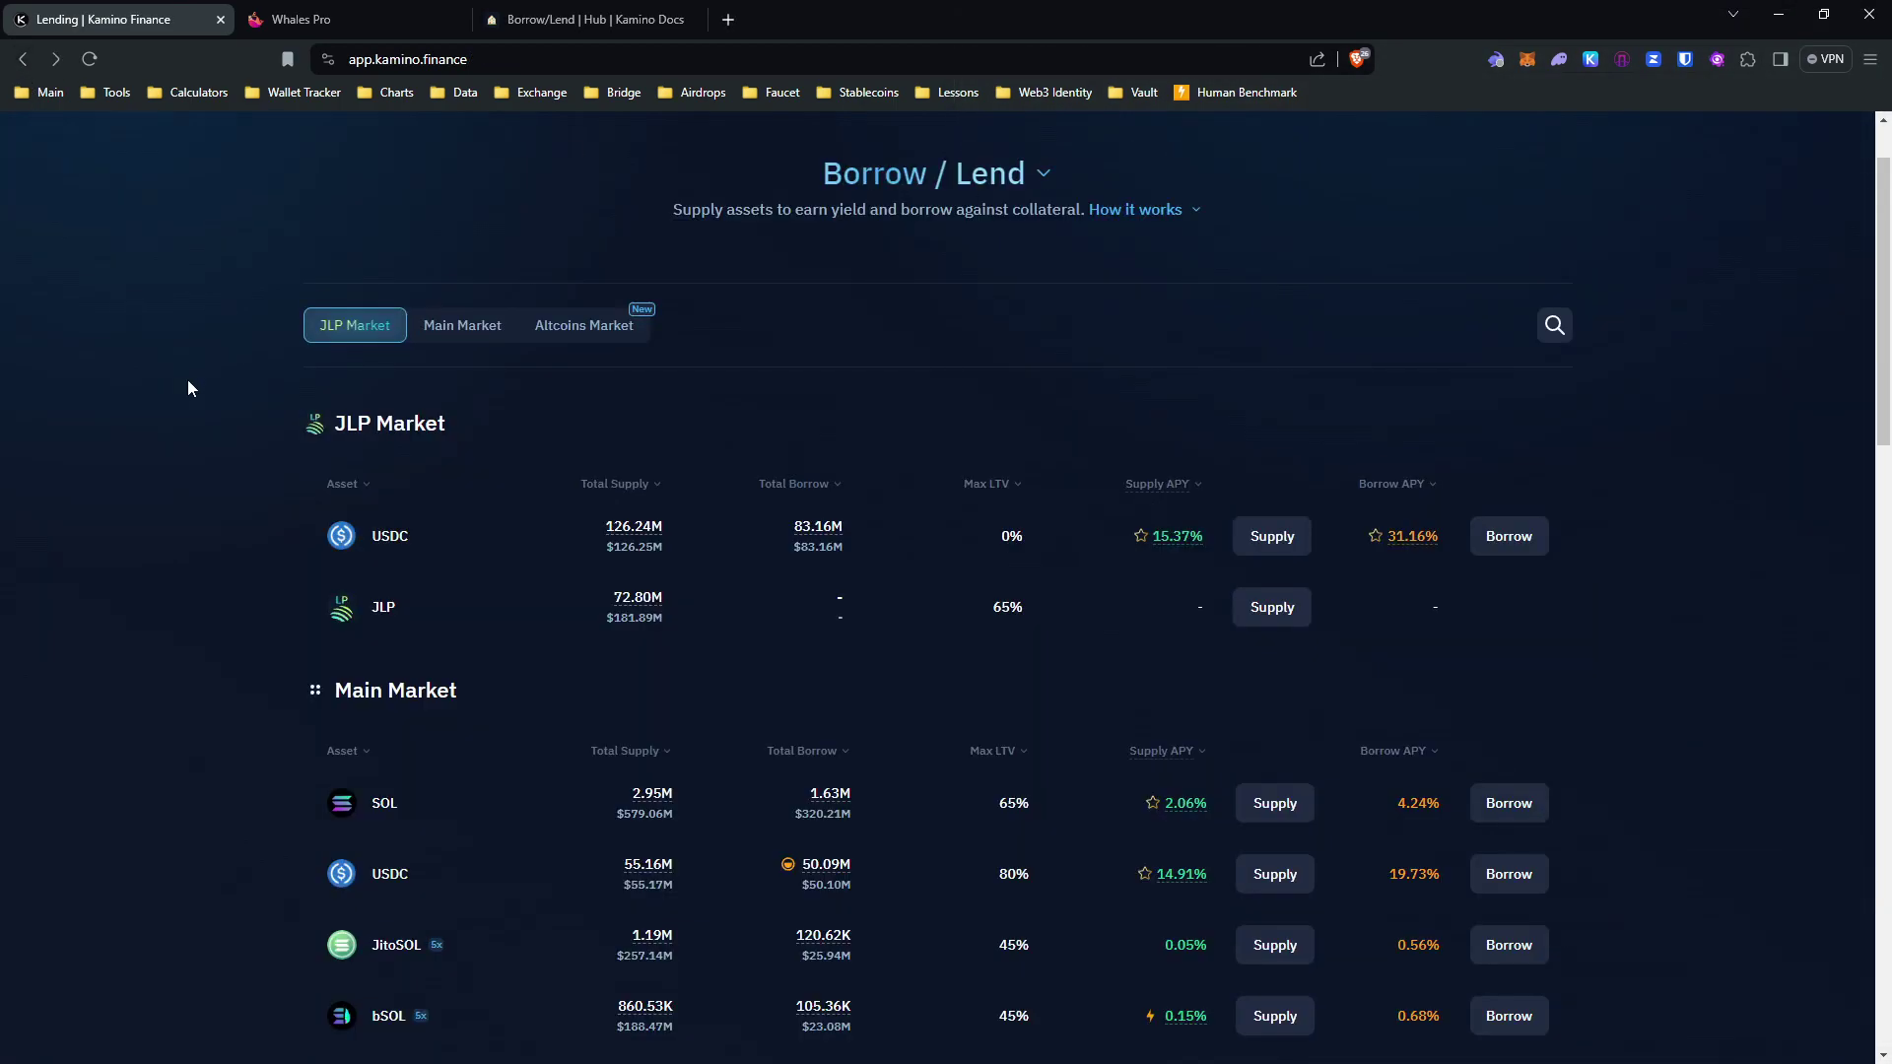
pyautogui.scroll(-2, 183, 369)
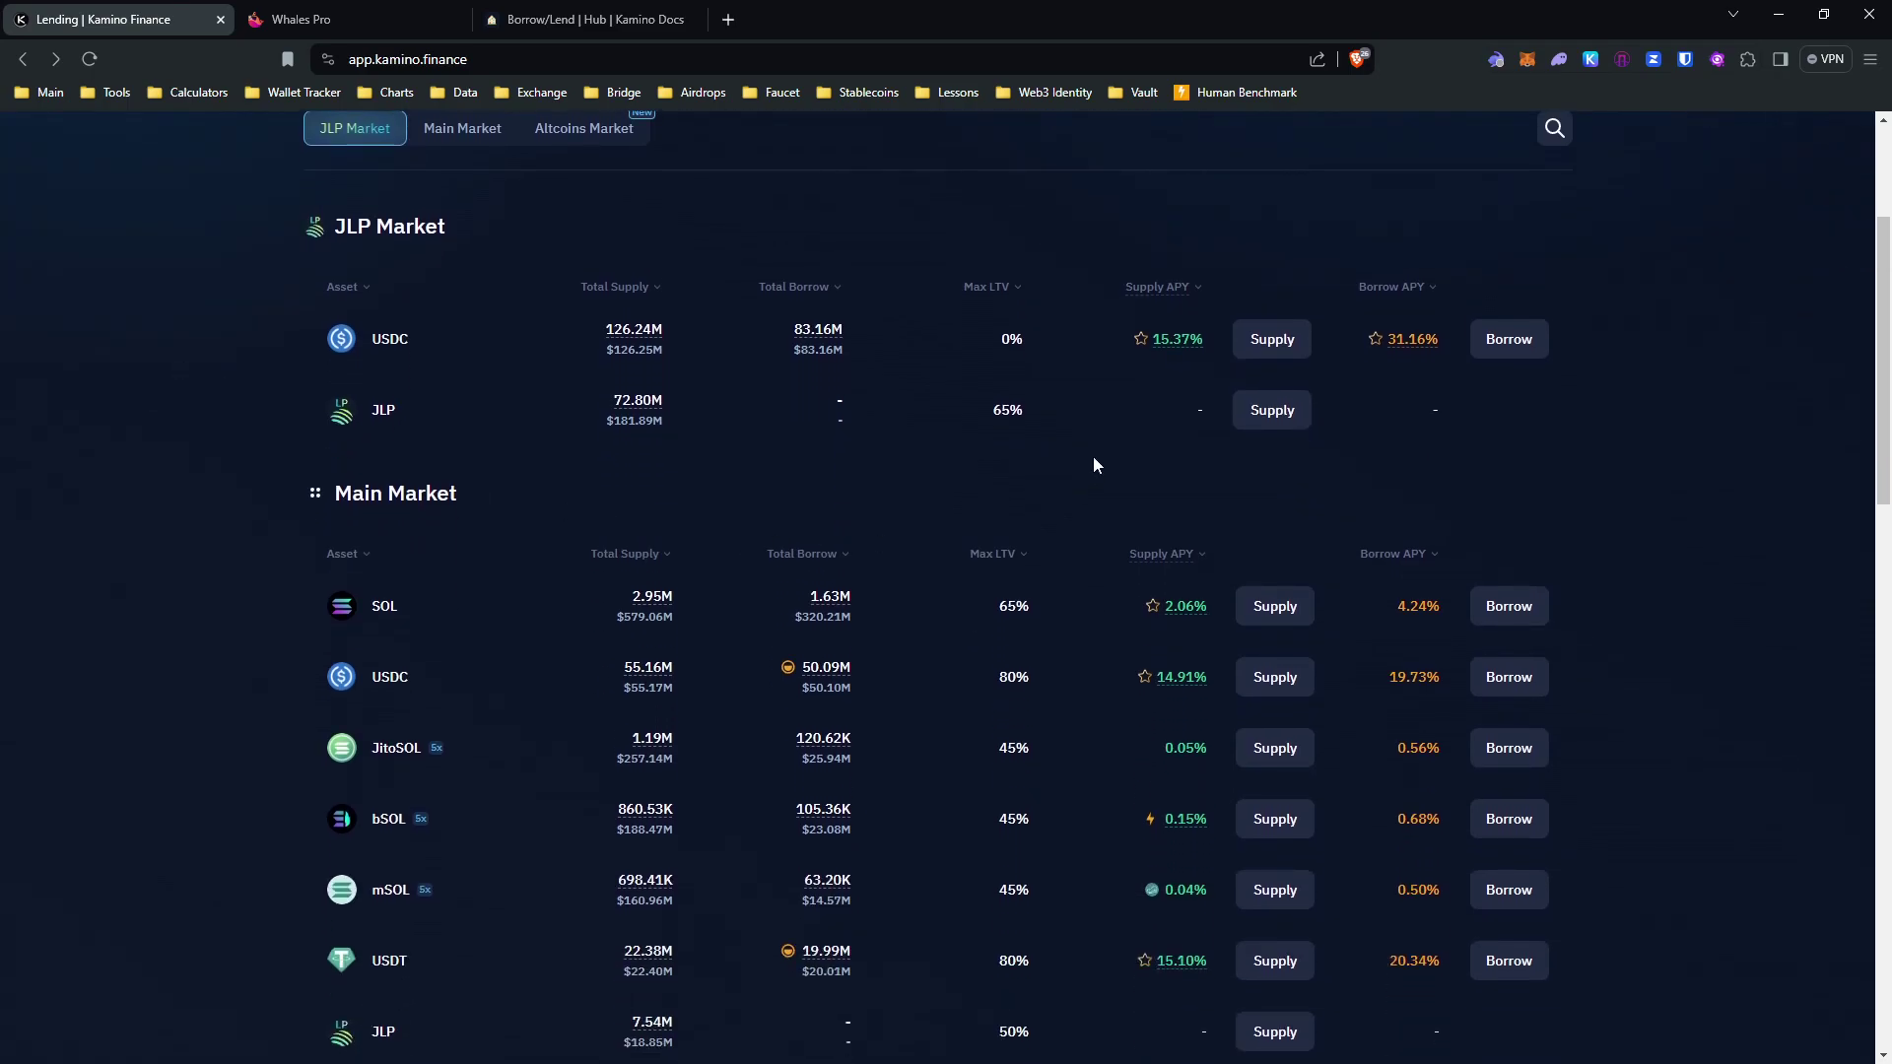
pyautogui.moveTo(1140, 343)
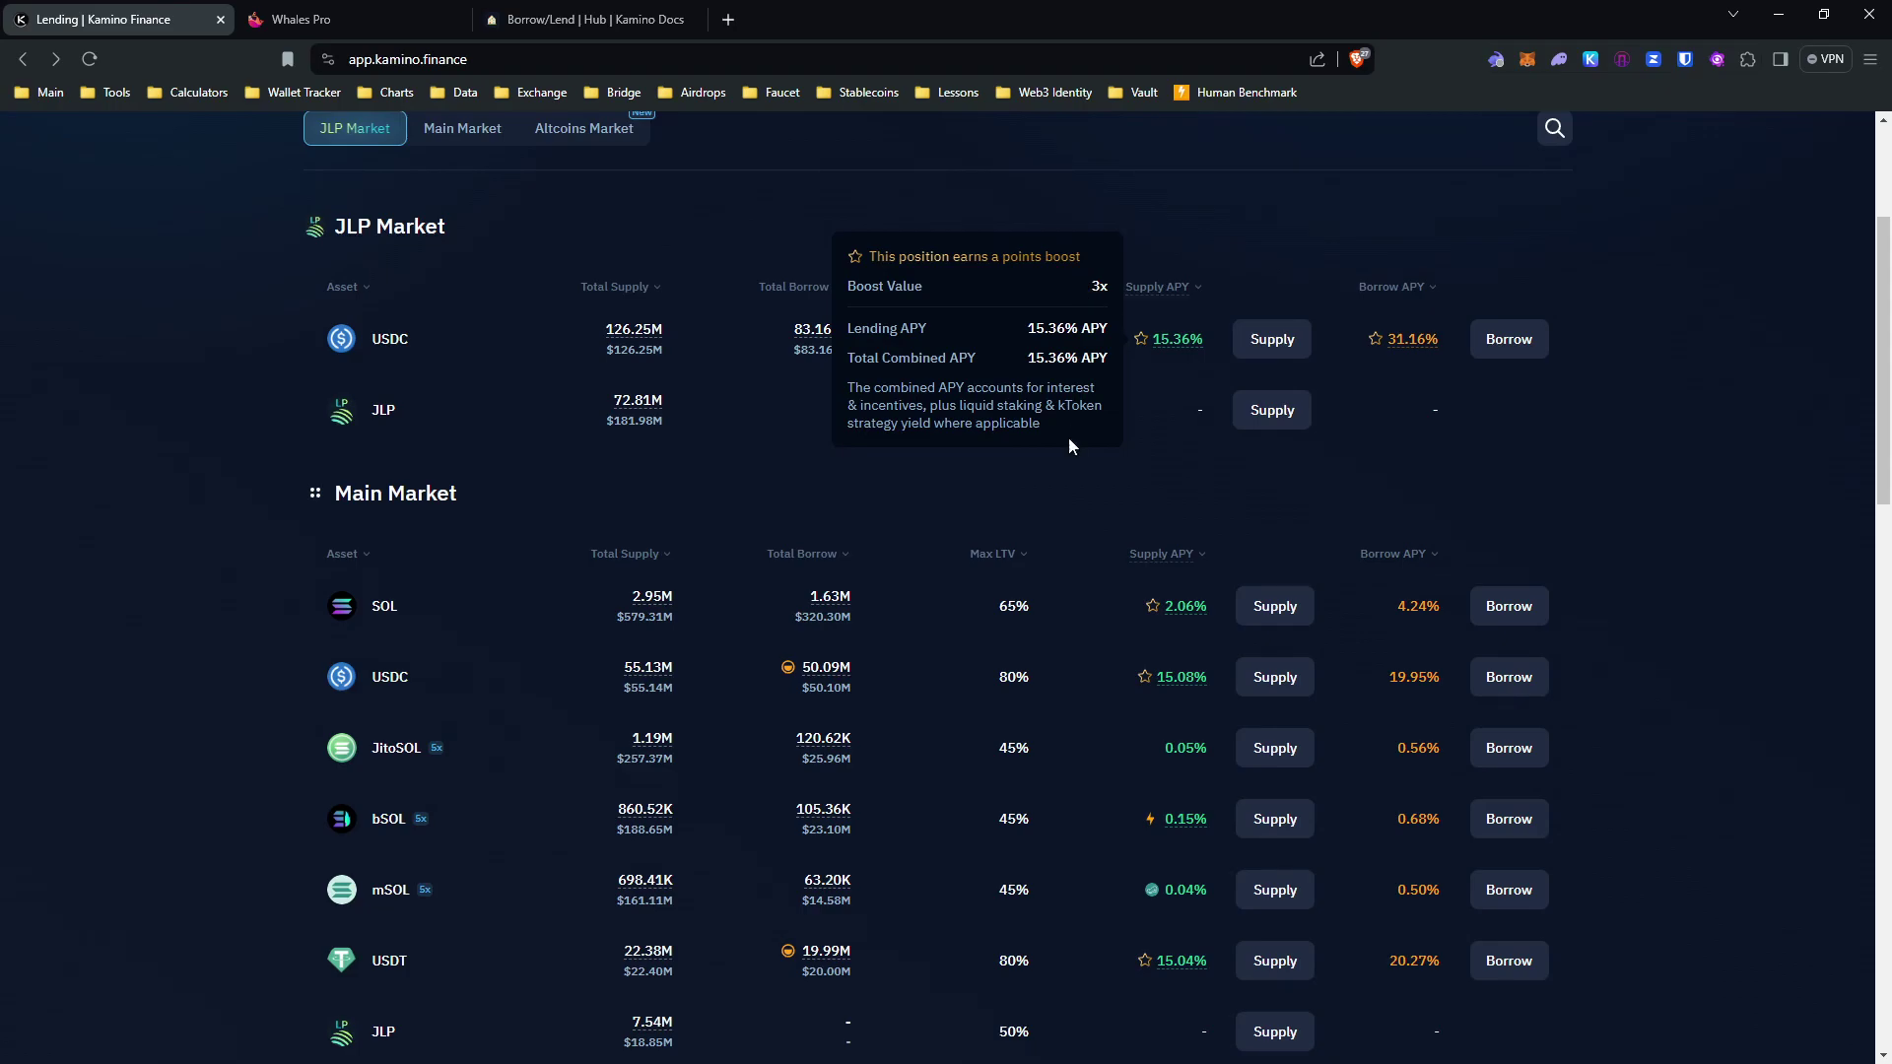
pyautogui.scroll(-1, 1113, 709)
pyautogui.moveTo(1142, 579)
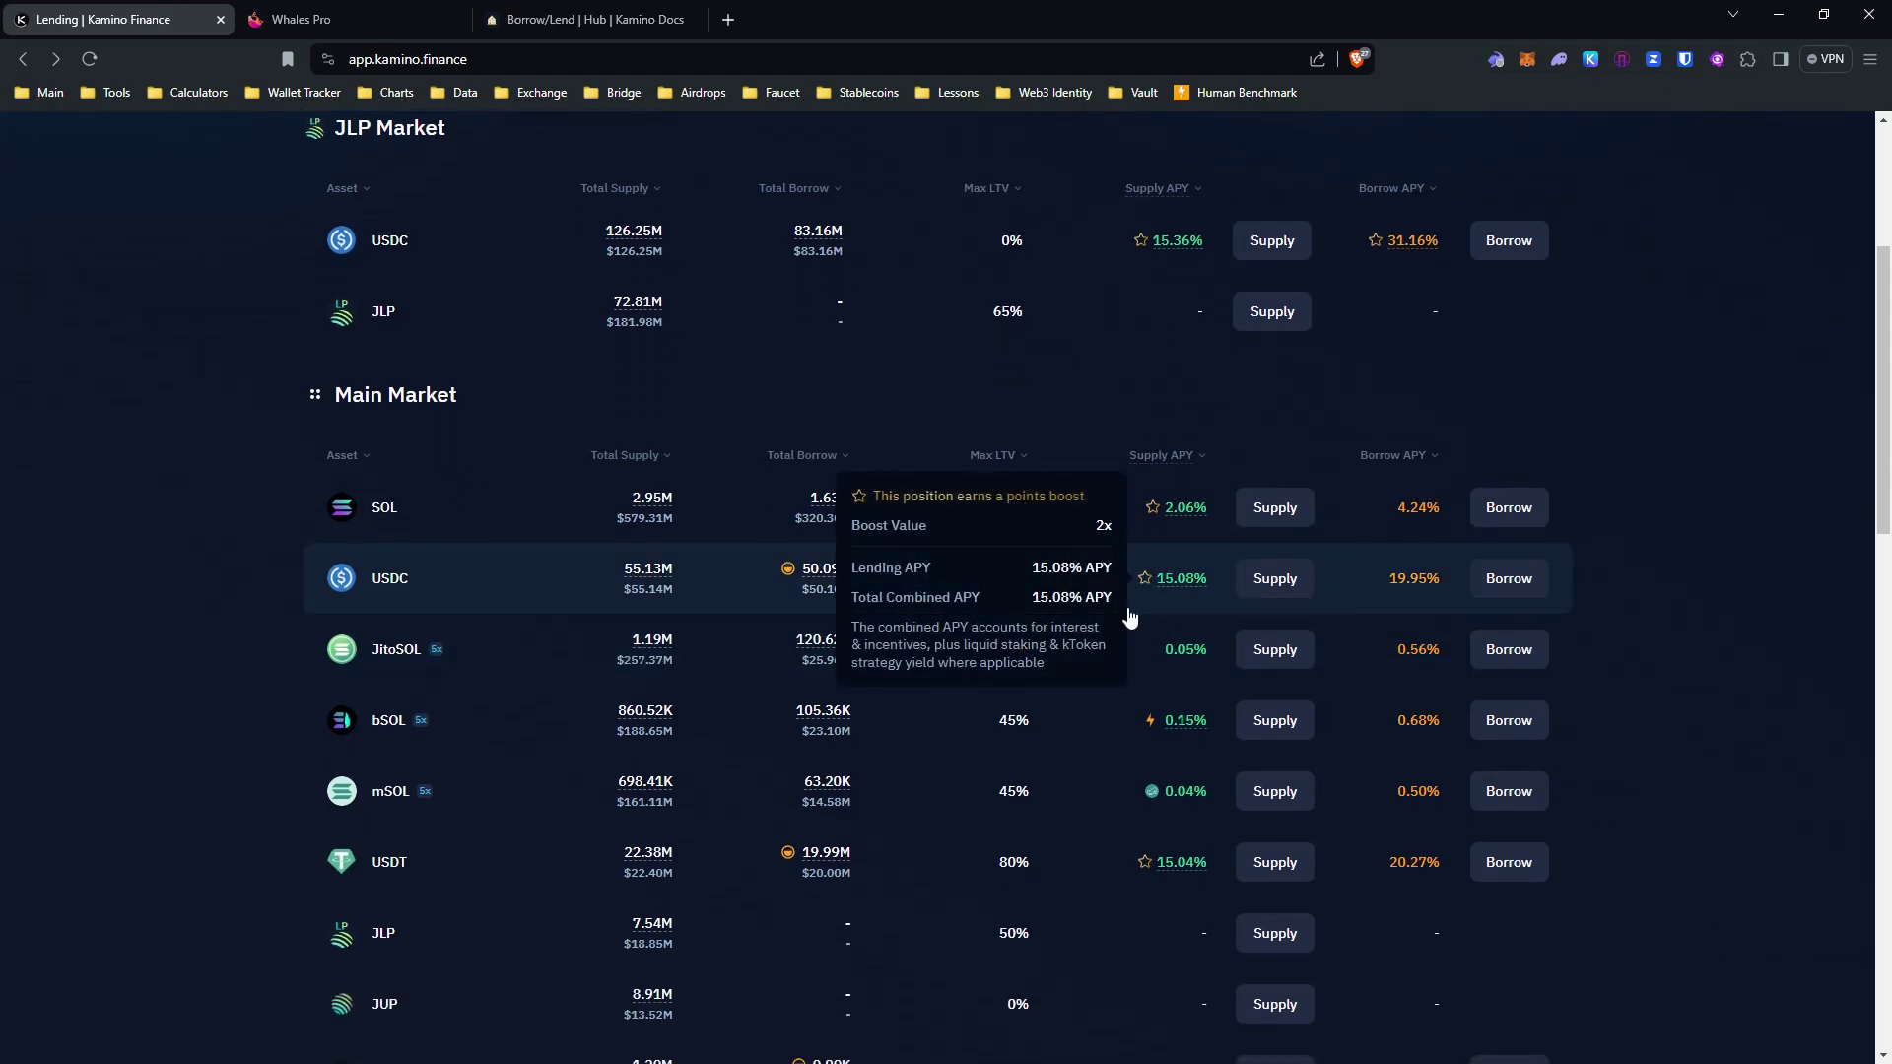
pyautogui.scroll(1, 1126, 606)
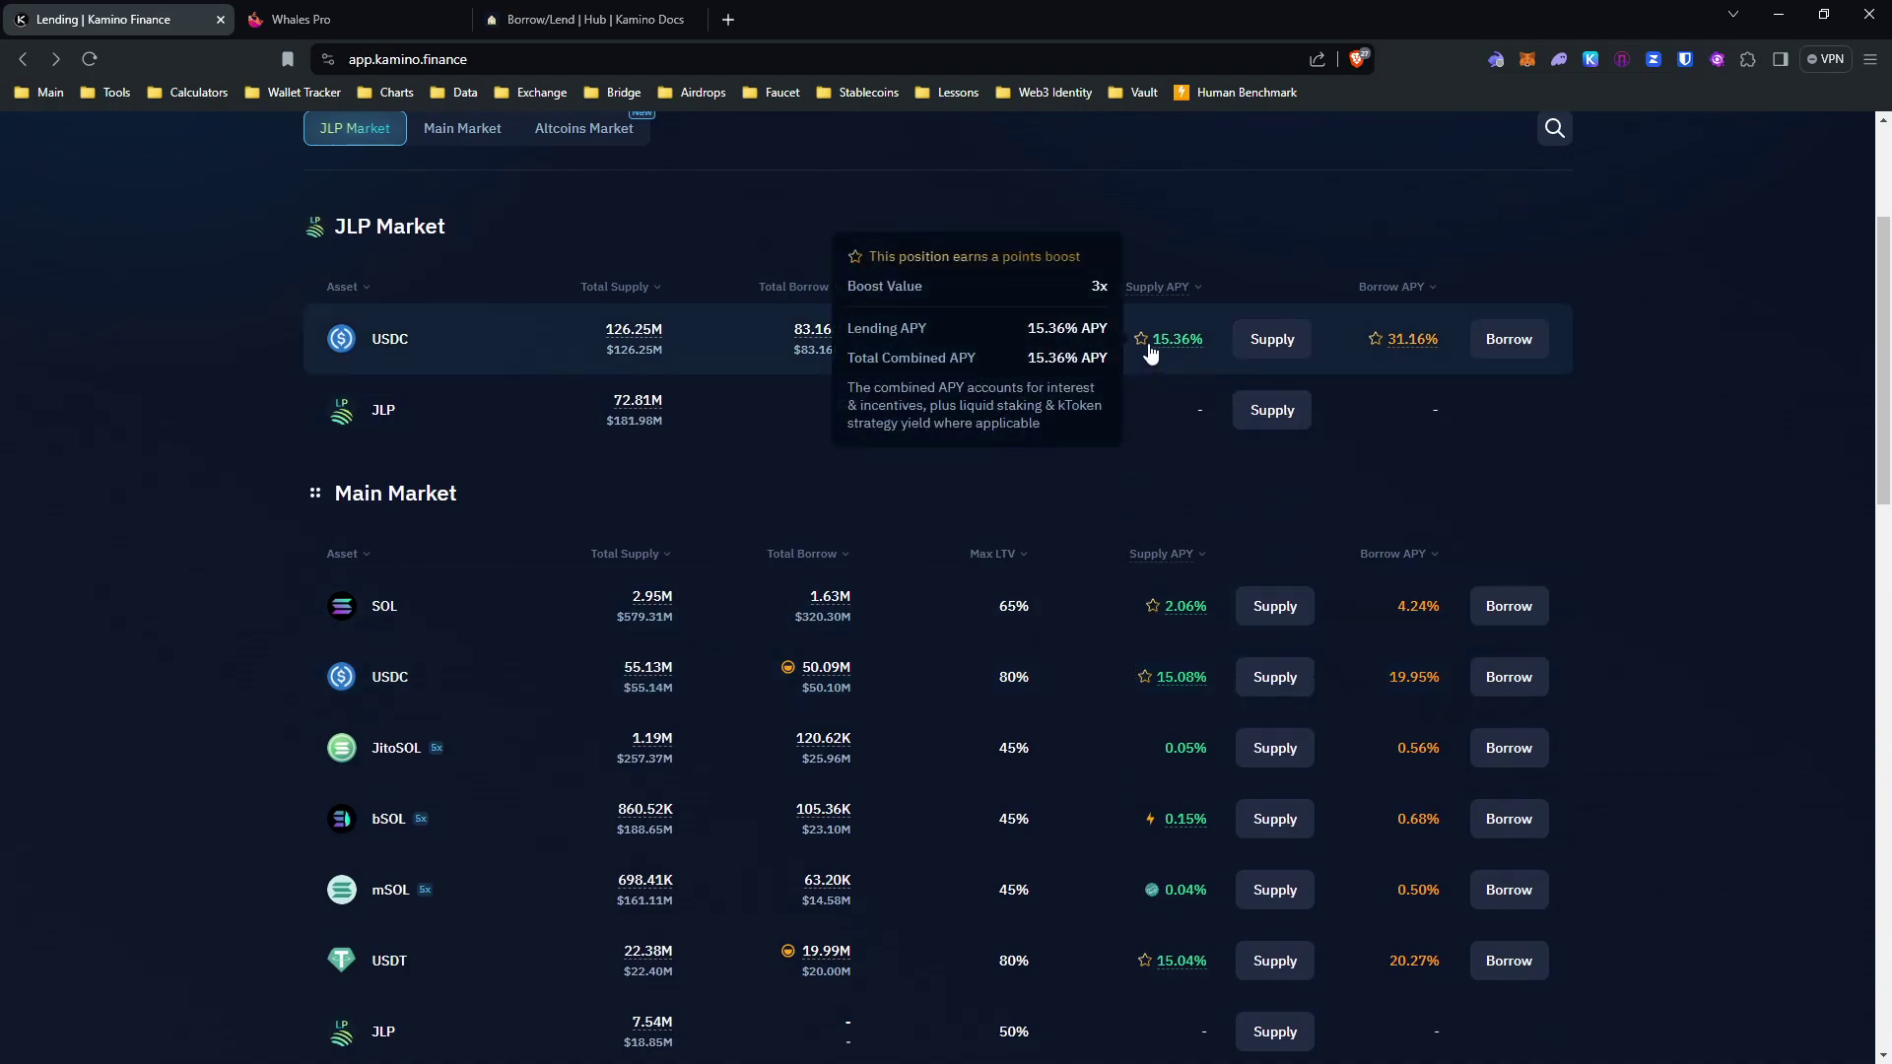
pyautogui.moveTo(1150, 688)
pyautogui.middleClick(973, 506)
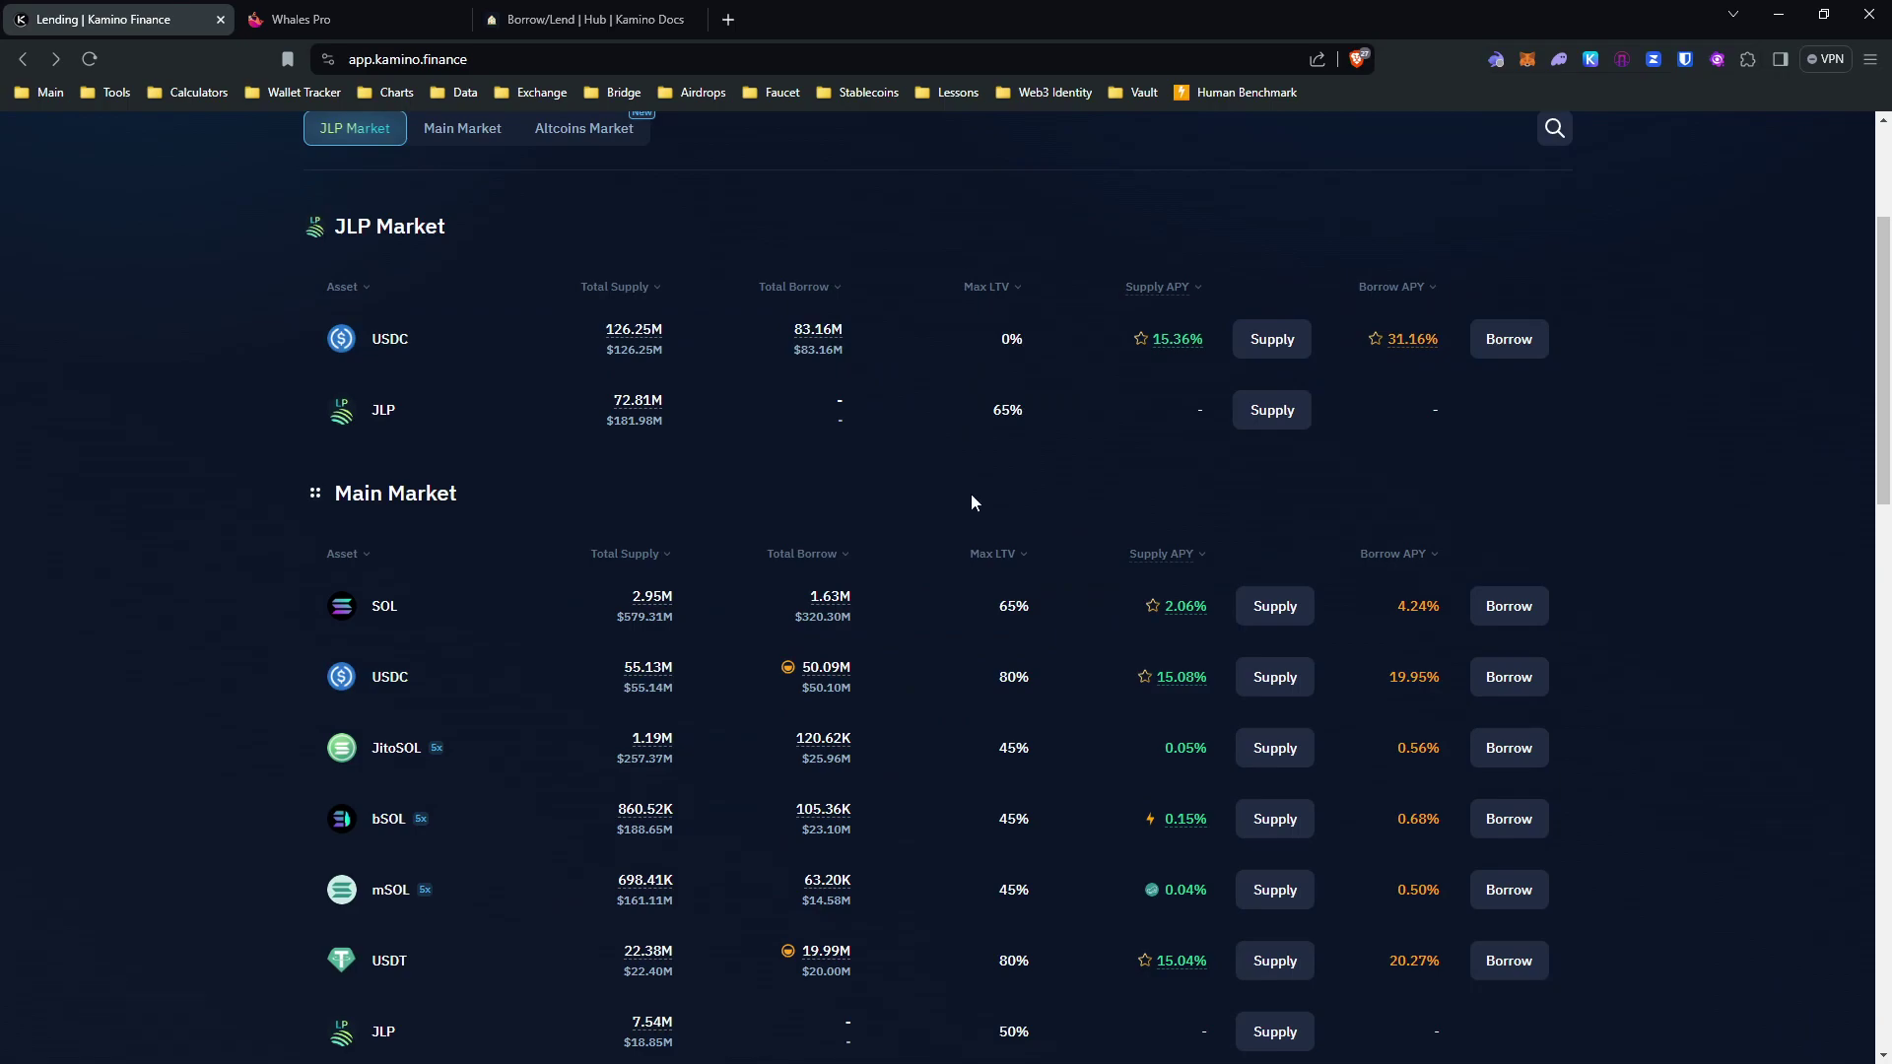
pyautogui.click(1085, 430)
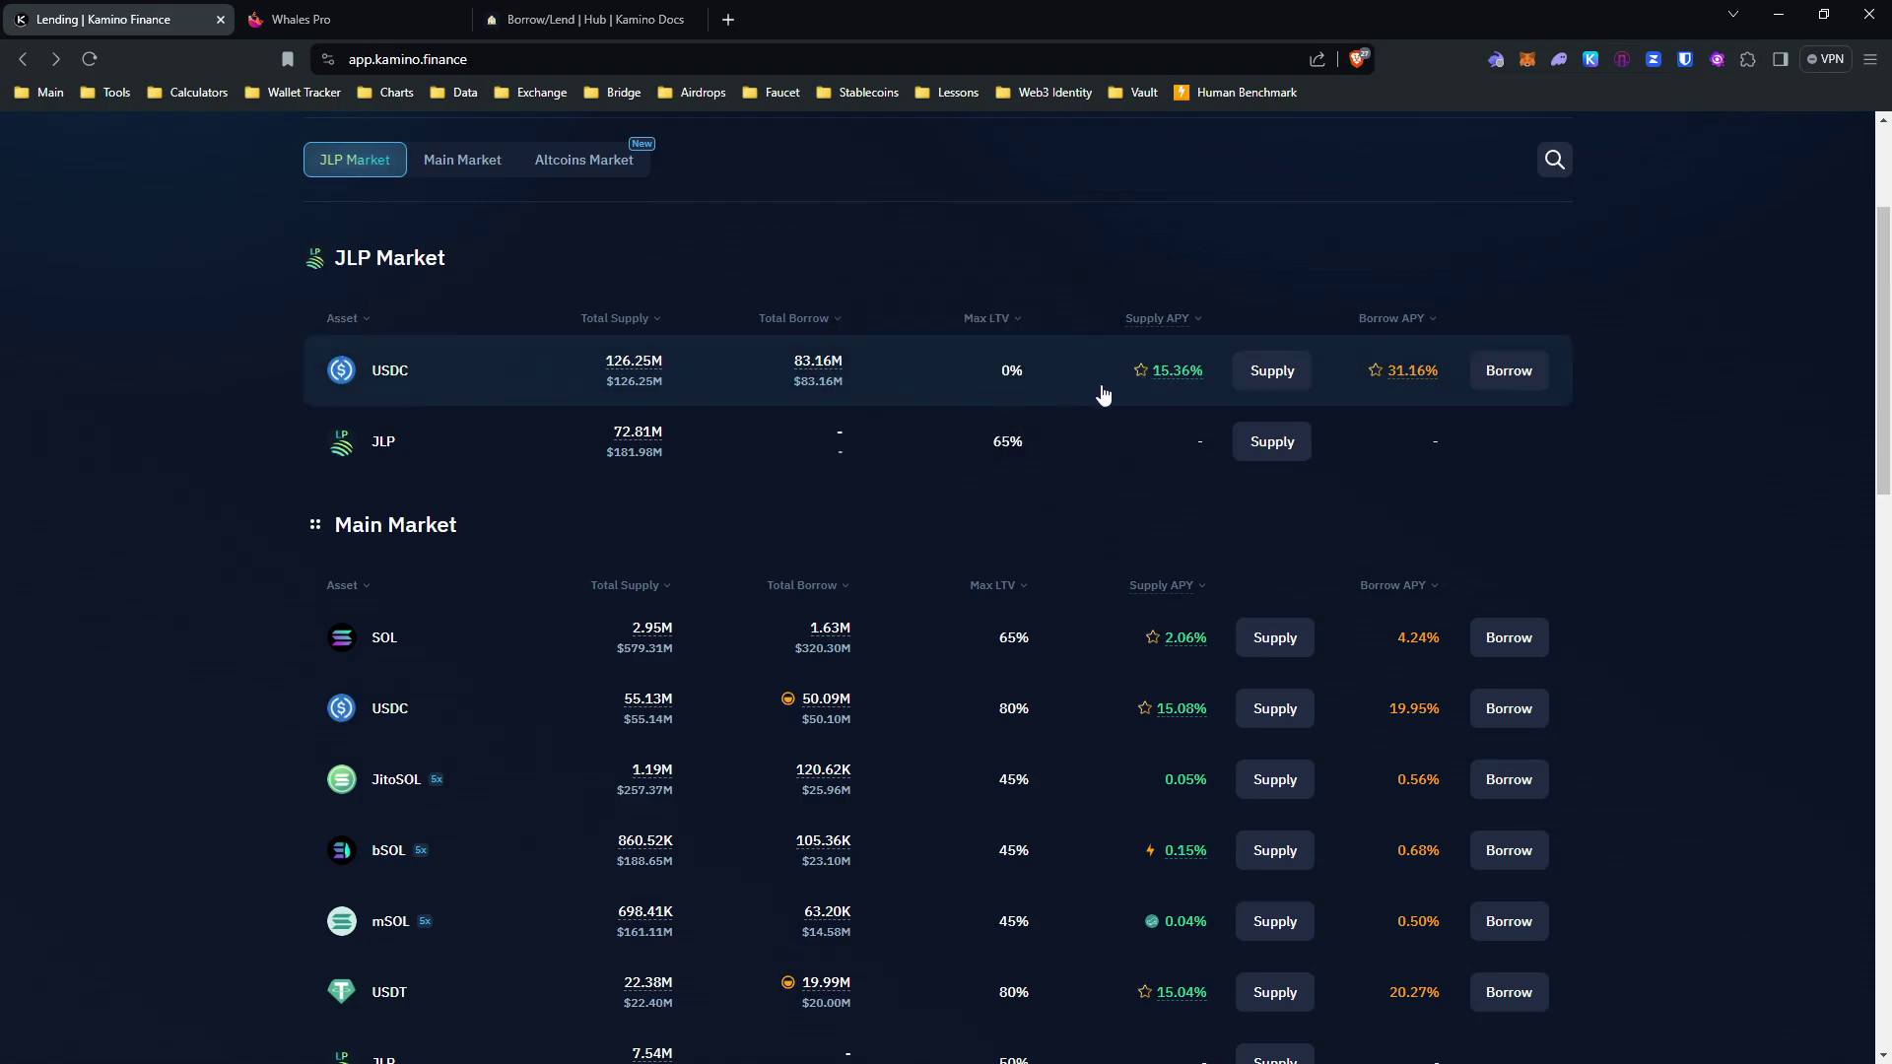
# - Bring up the Notepad notes, highlight the JLP Market 3x boost and 300 Points Daily entries, and move the notes off screen
pyautogui.hotkey('alt', 'Tab')
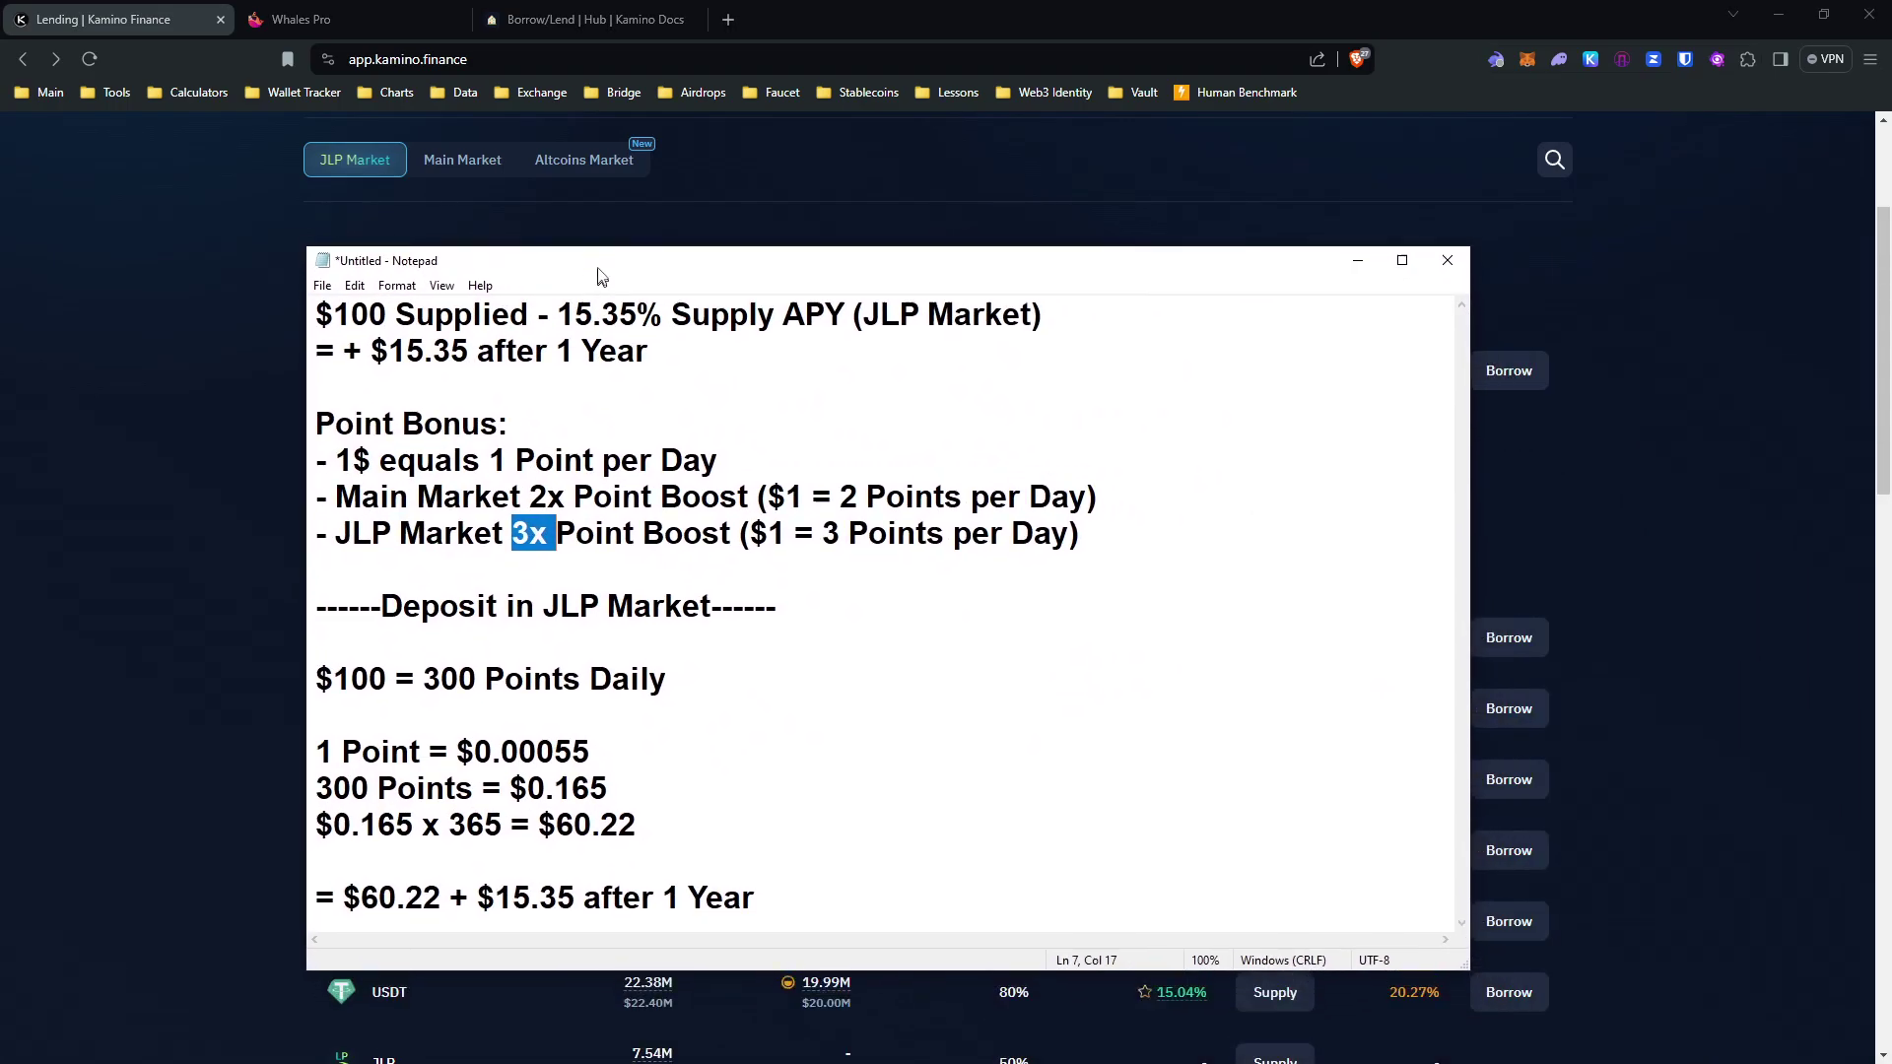
pyautogui.click(532, 555)
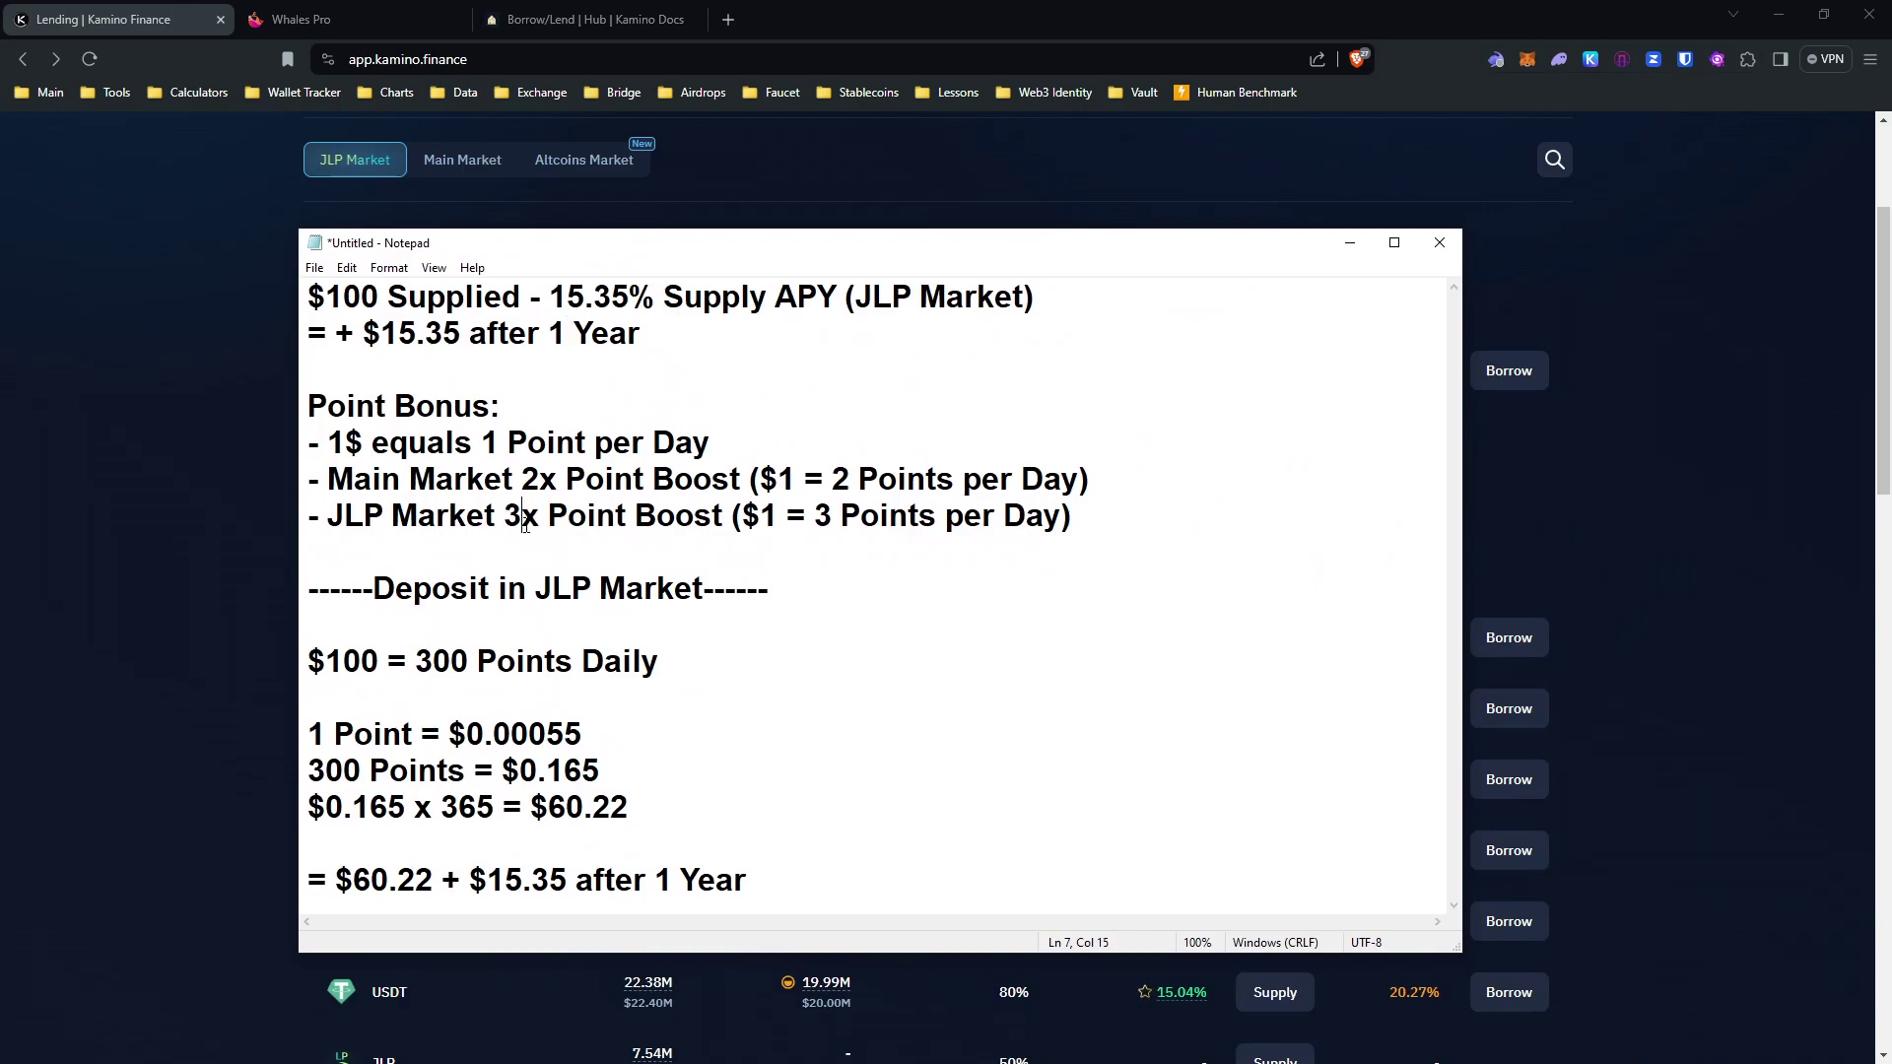
pyautogui.moveTo(504, 515); pyautogui.dragTo(539, 517)
pyautogui.moveTo(314, 670); pyautogui.dragTo(694, 675)
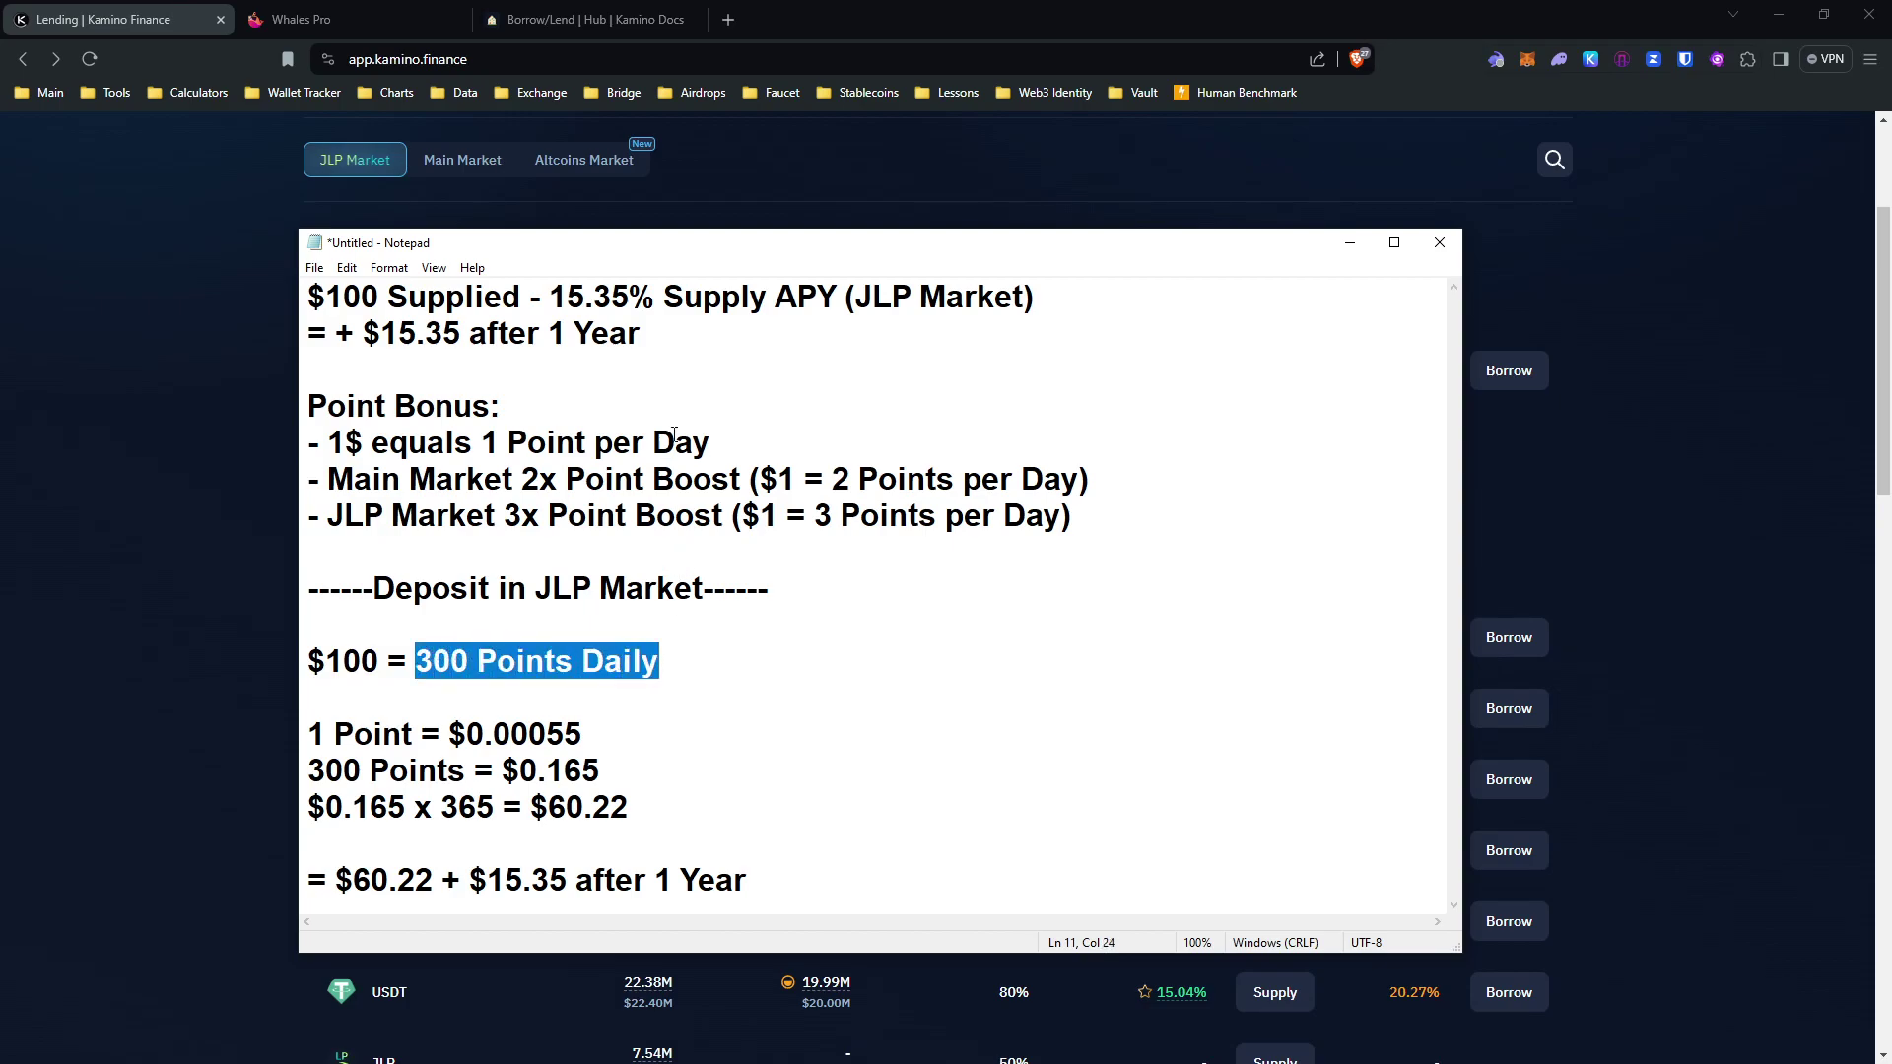
pyautogui.moveTo(539, 246); pyautogui.dragTo(1015, 270)
pyautogui.click(225, 326)
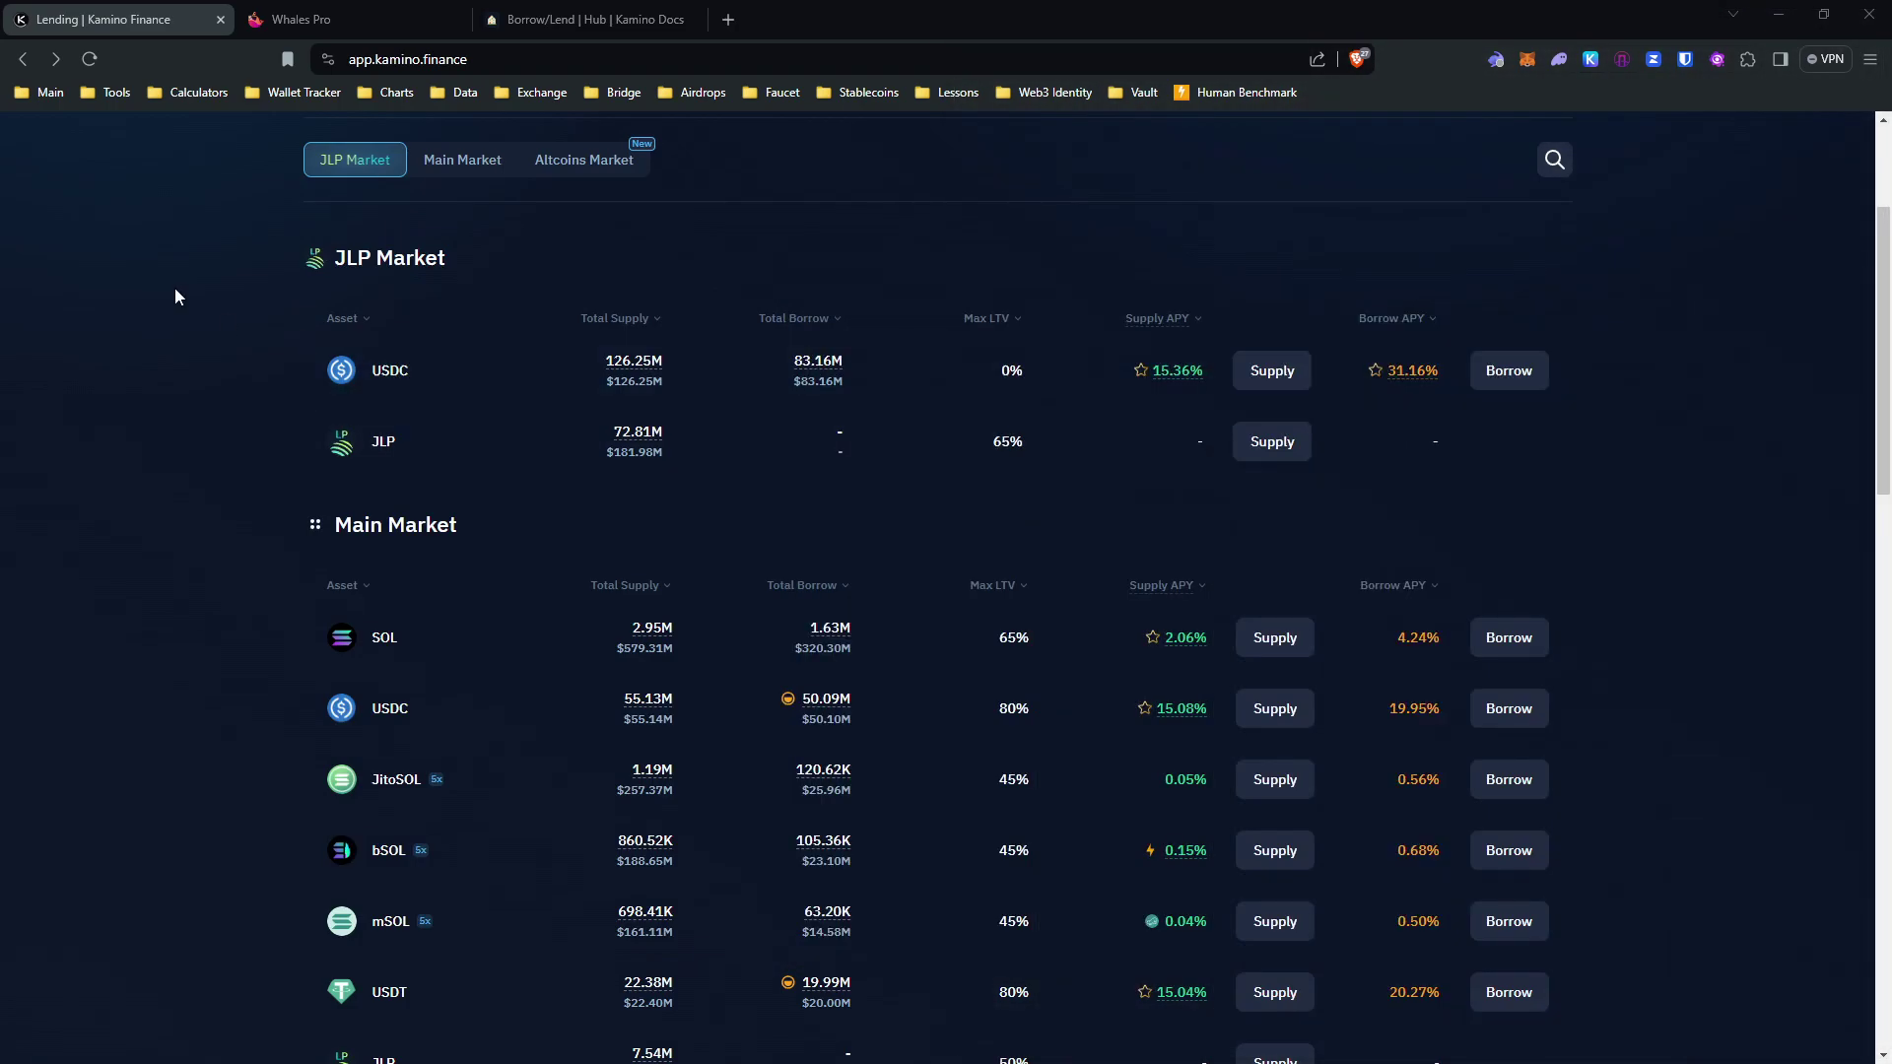
# - Switch to the Whales Pro page and check the market price of Kamino points
pyautogui.click(316, 18)
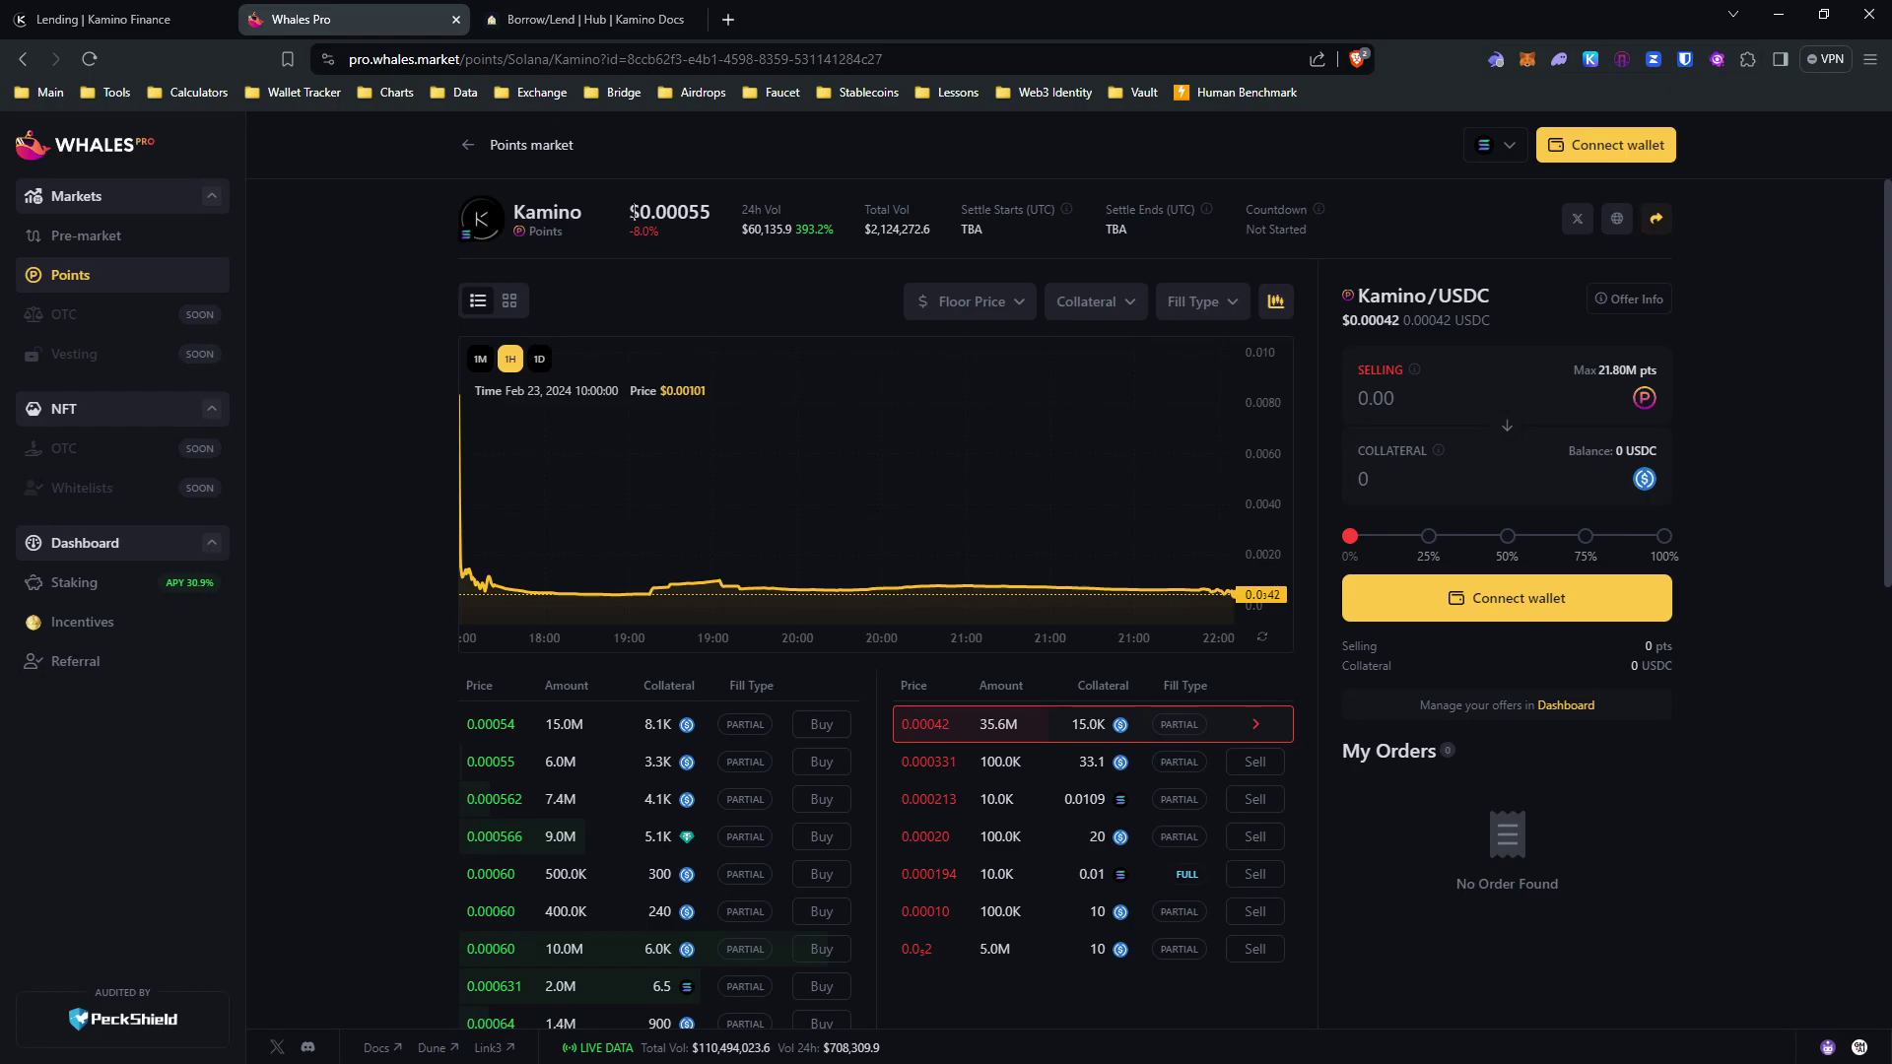
pyautogui.moveTo(633, 211); pyautogui.dragTo(729, 204)
pyautogui.click(729, 204)
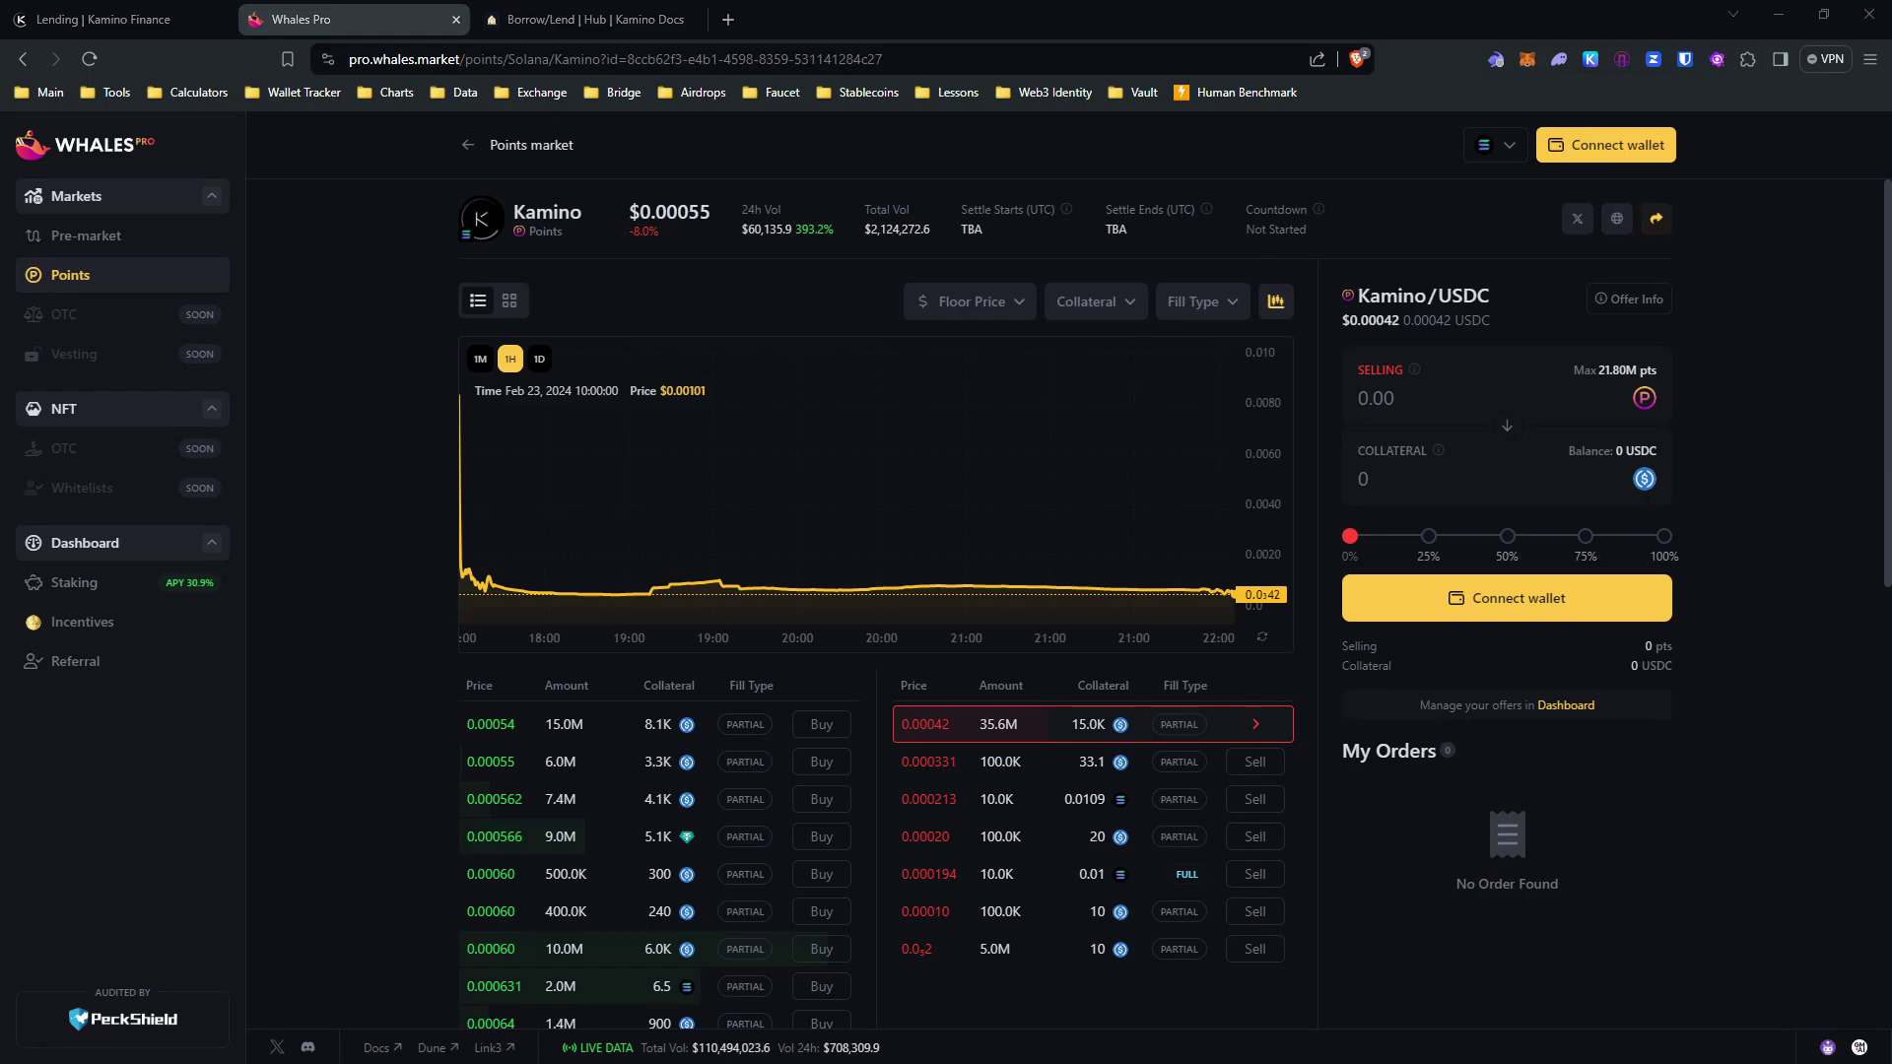
# - Bring the Notepad notes over the points market and highlight the dollar values of 1 Point and 300 Points
pyautogui.moveTo(1891, 236); pyautogui.dragTo(595, 184)
pyautogui.moveTo(313, 703); pyautogui.dragTo(630, 697)
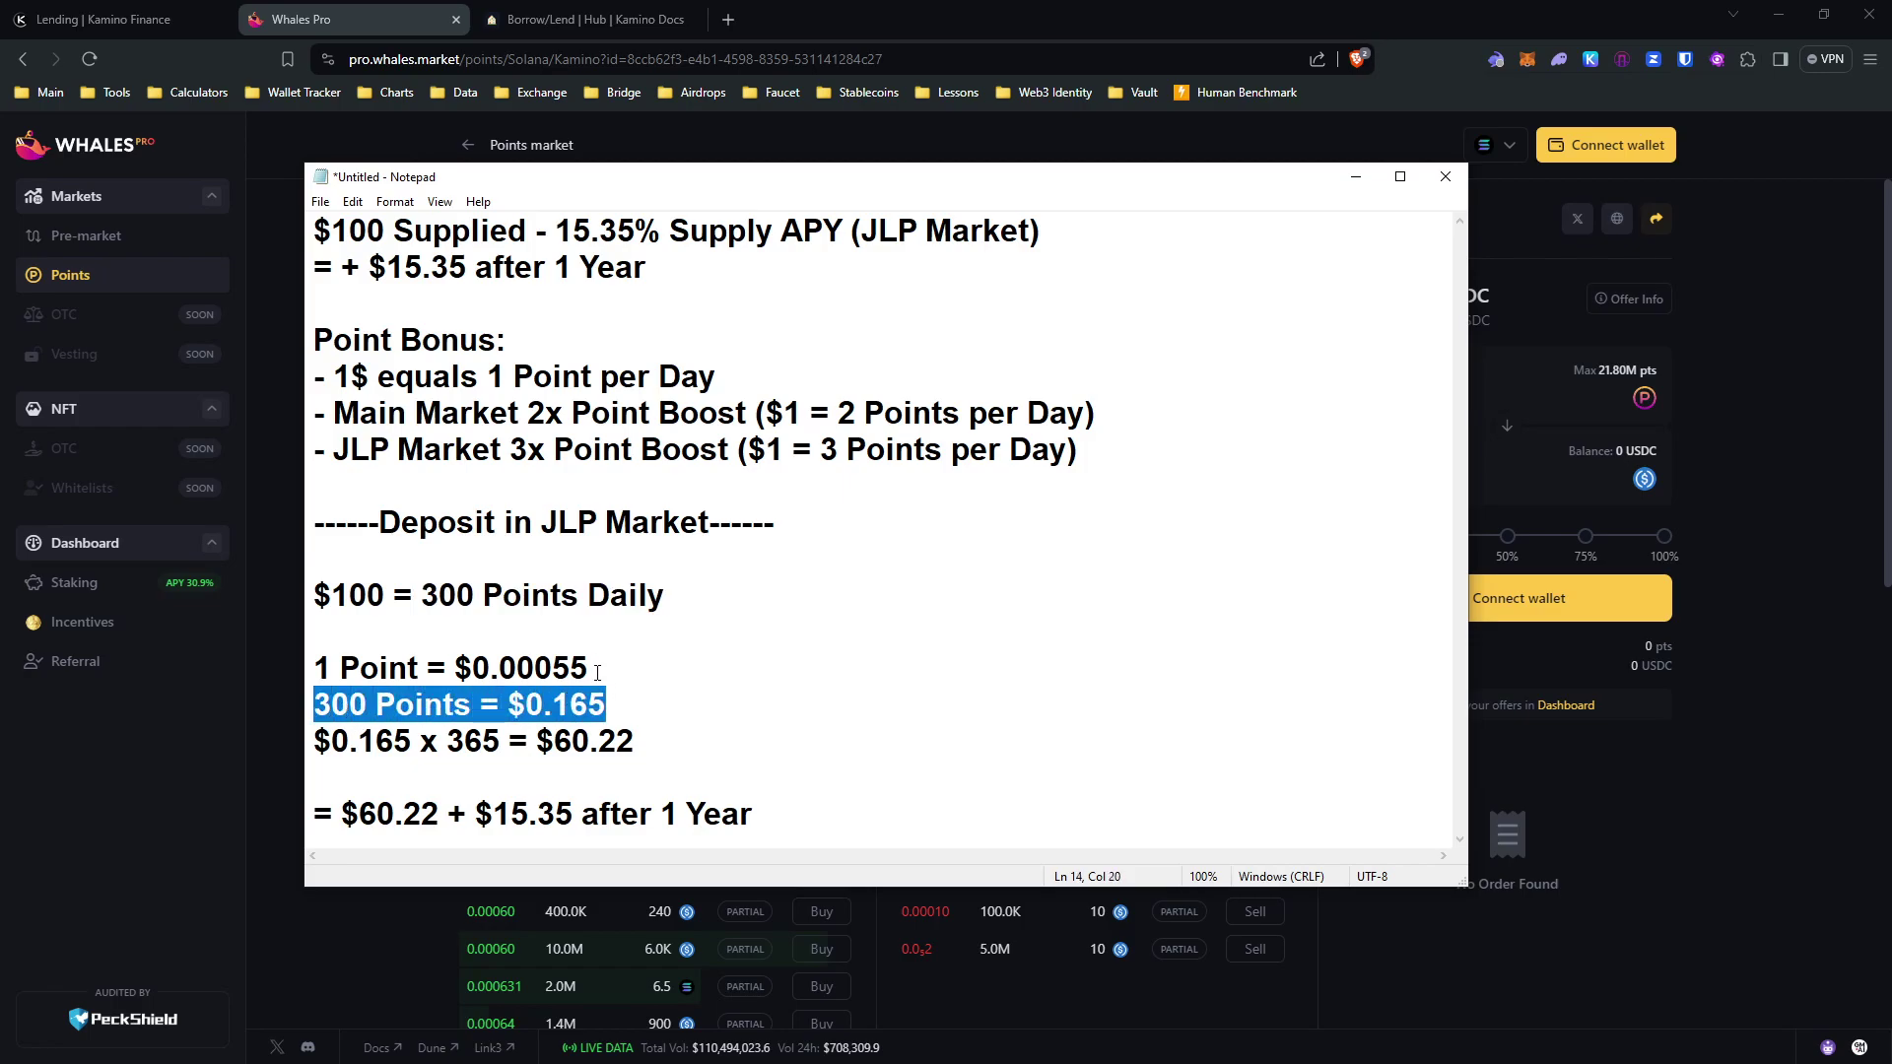
pyautogui.moveTo(592, 669); pyautogui.dragTo(459, 670)
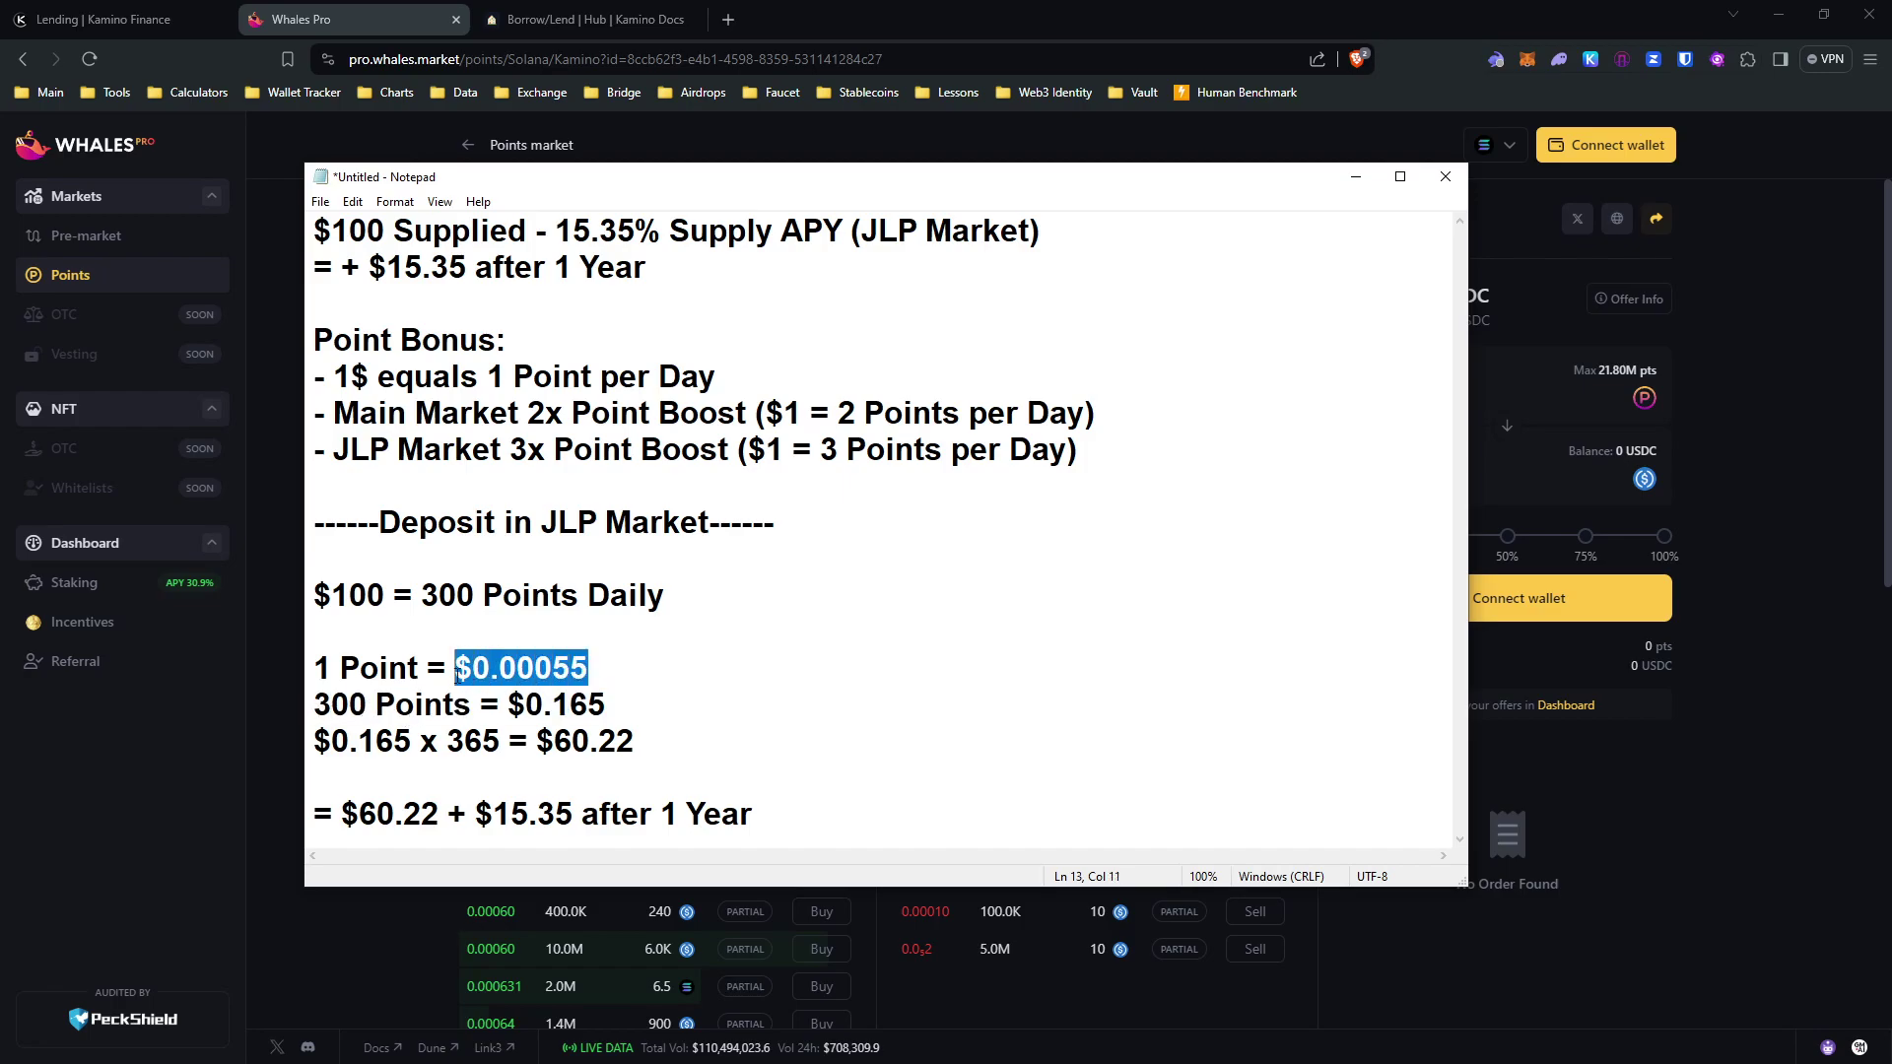
pyautogui.moveTo(606, 706); pyautogui.dragTo(509, 705)
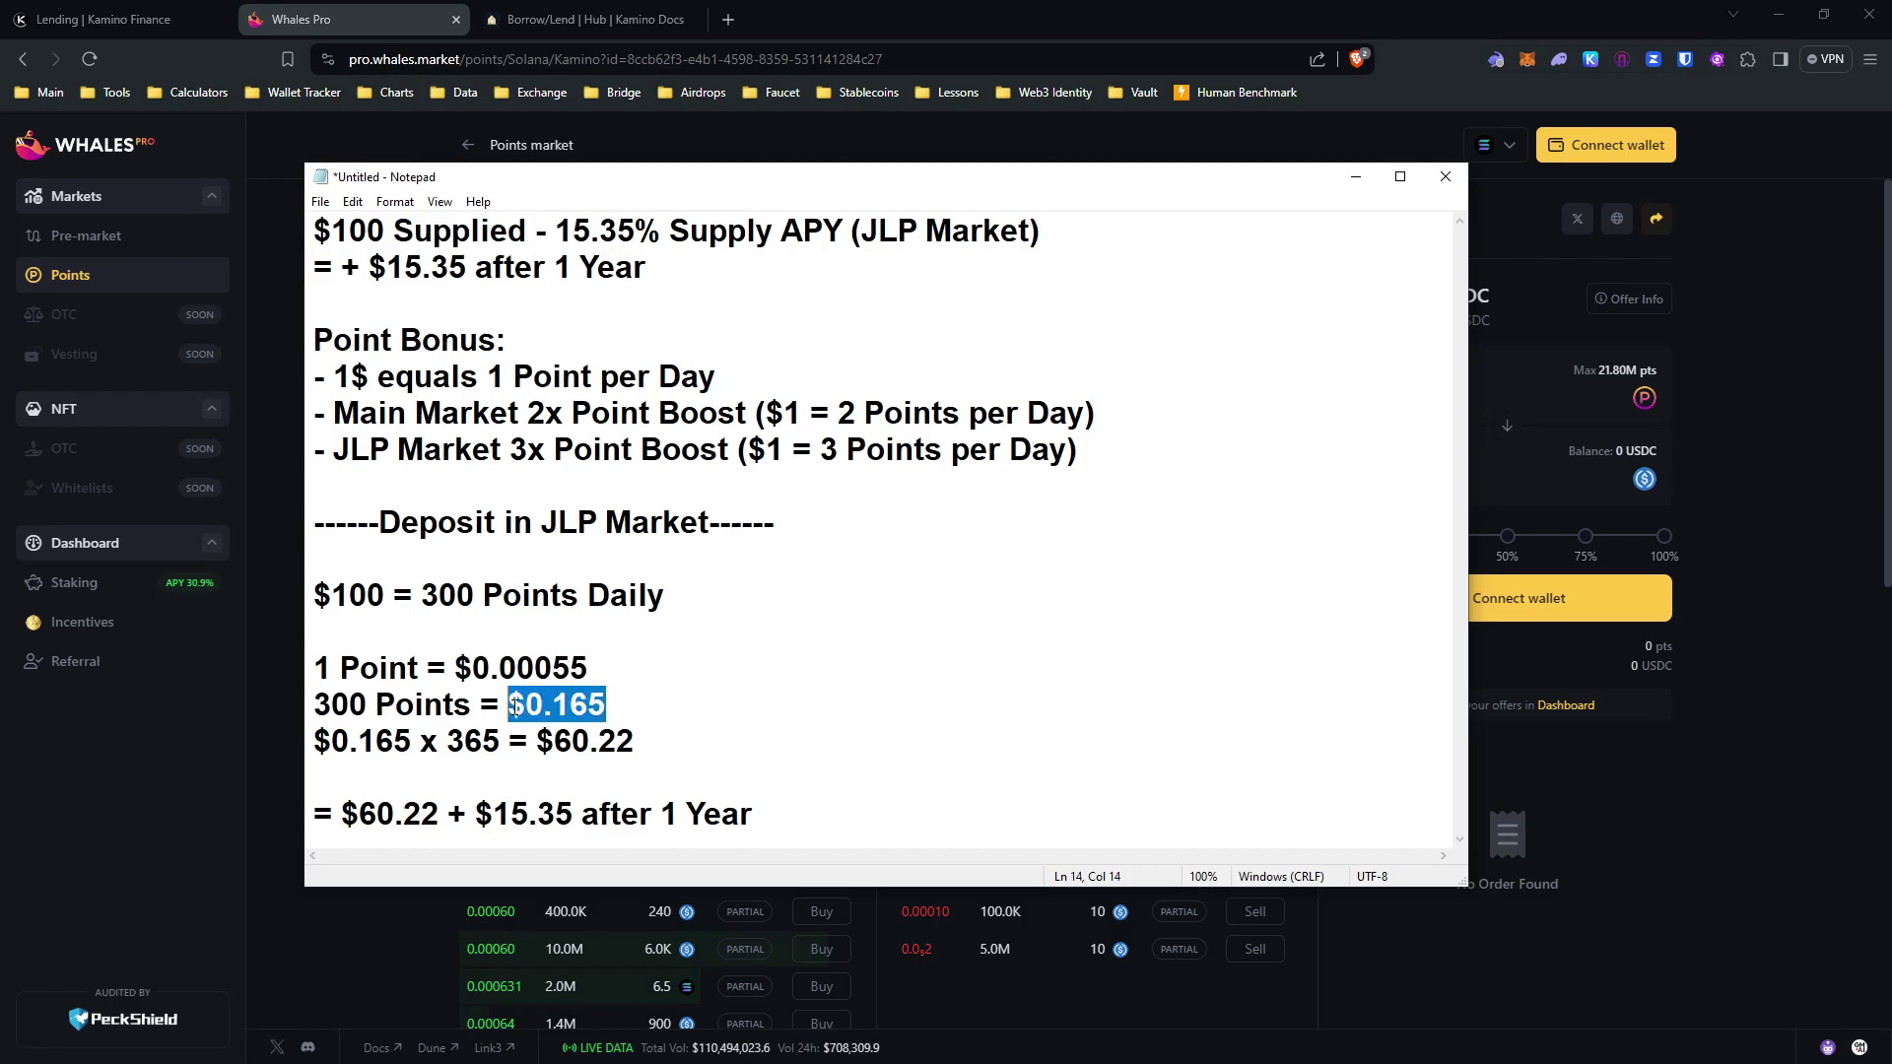
pyautogui.click(818, 705)
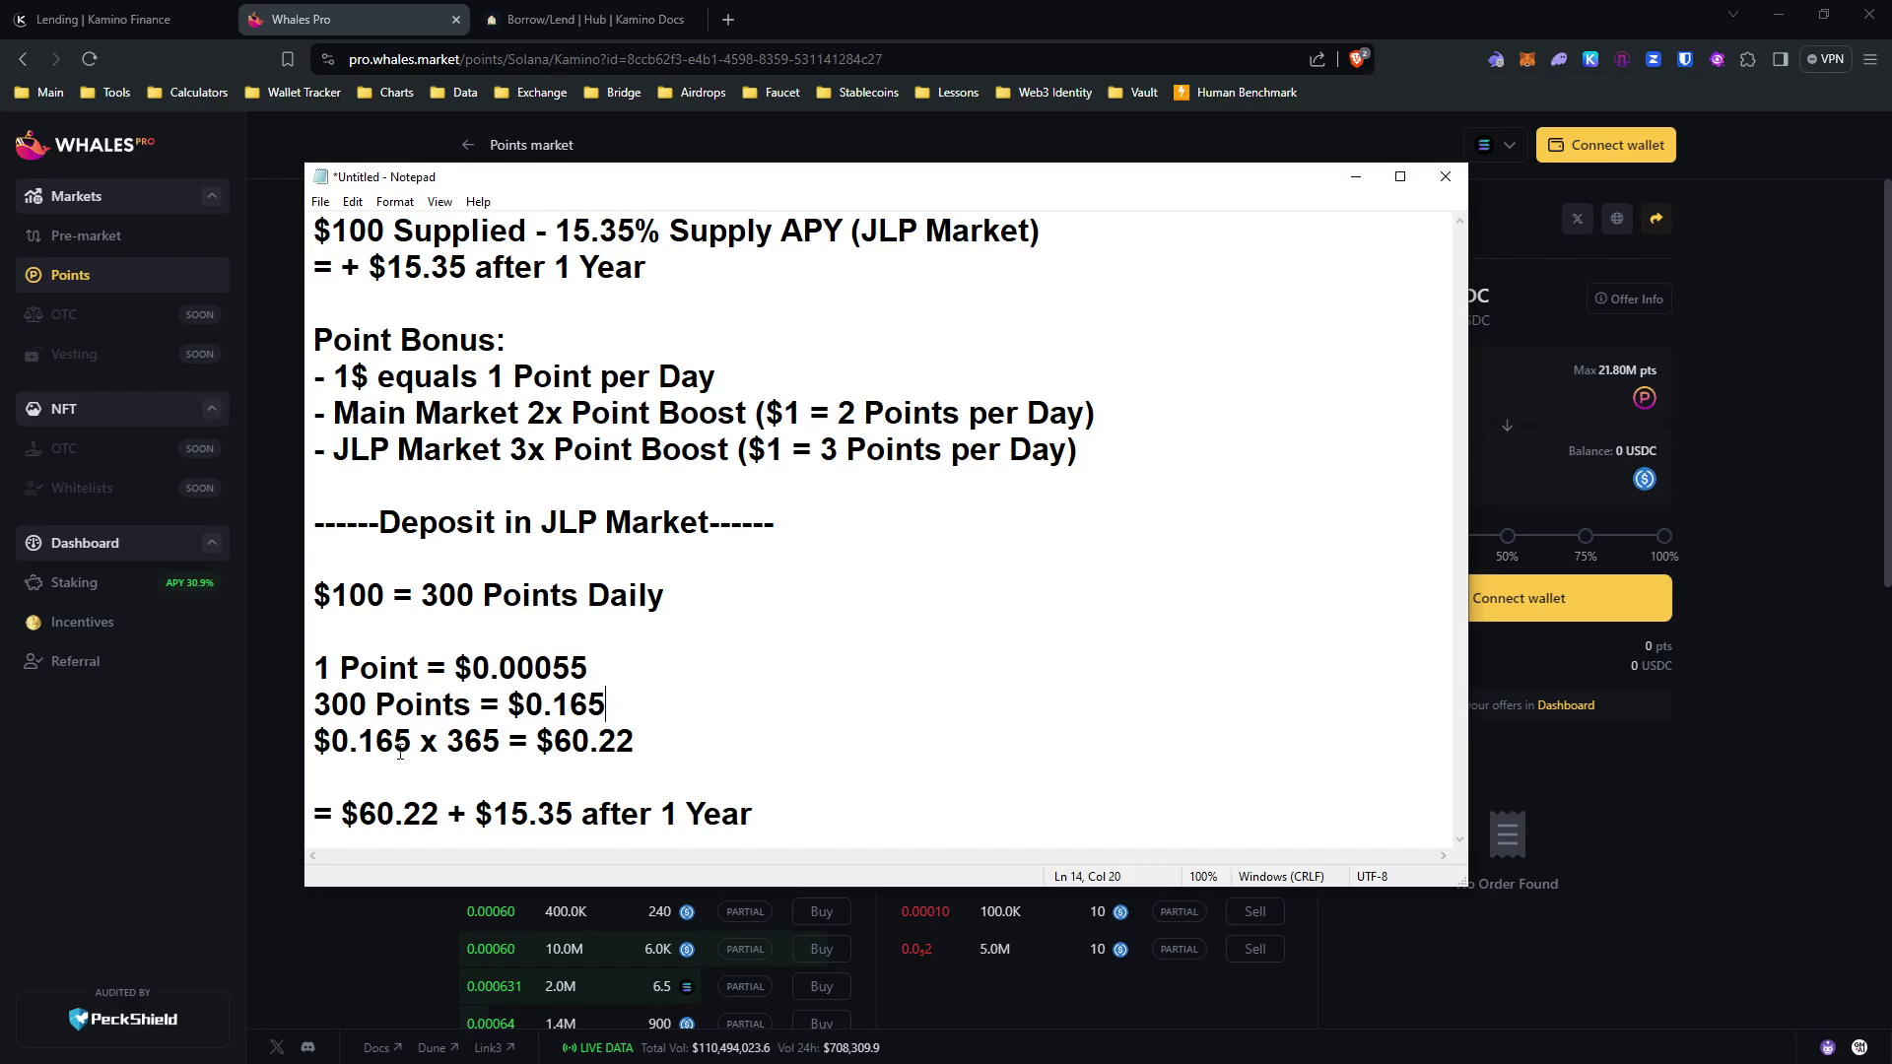
# - Highlight the $0.165 x 365 calculation, the $15.35 APY return and the $60.22 points return in the notes, and uncover the points price
pyautogui.moveTo(315, 740); pyautogui.dragTo(658, 753)
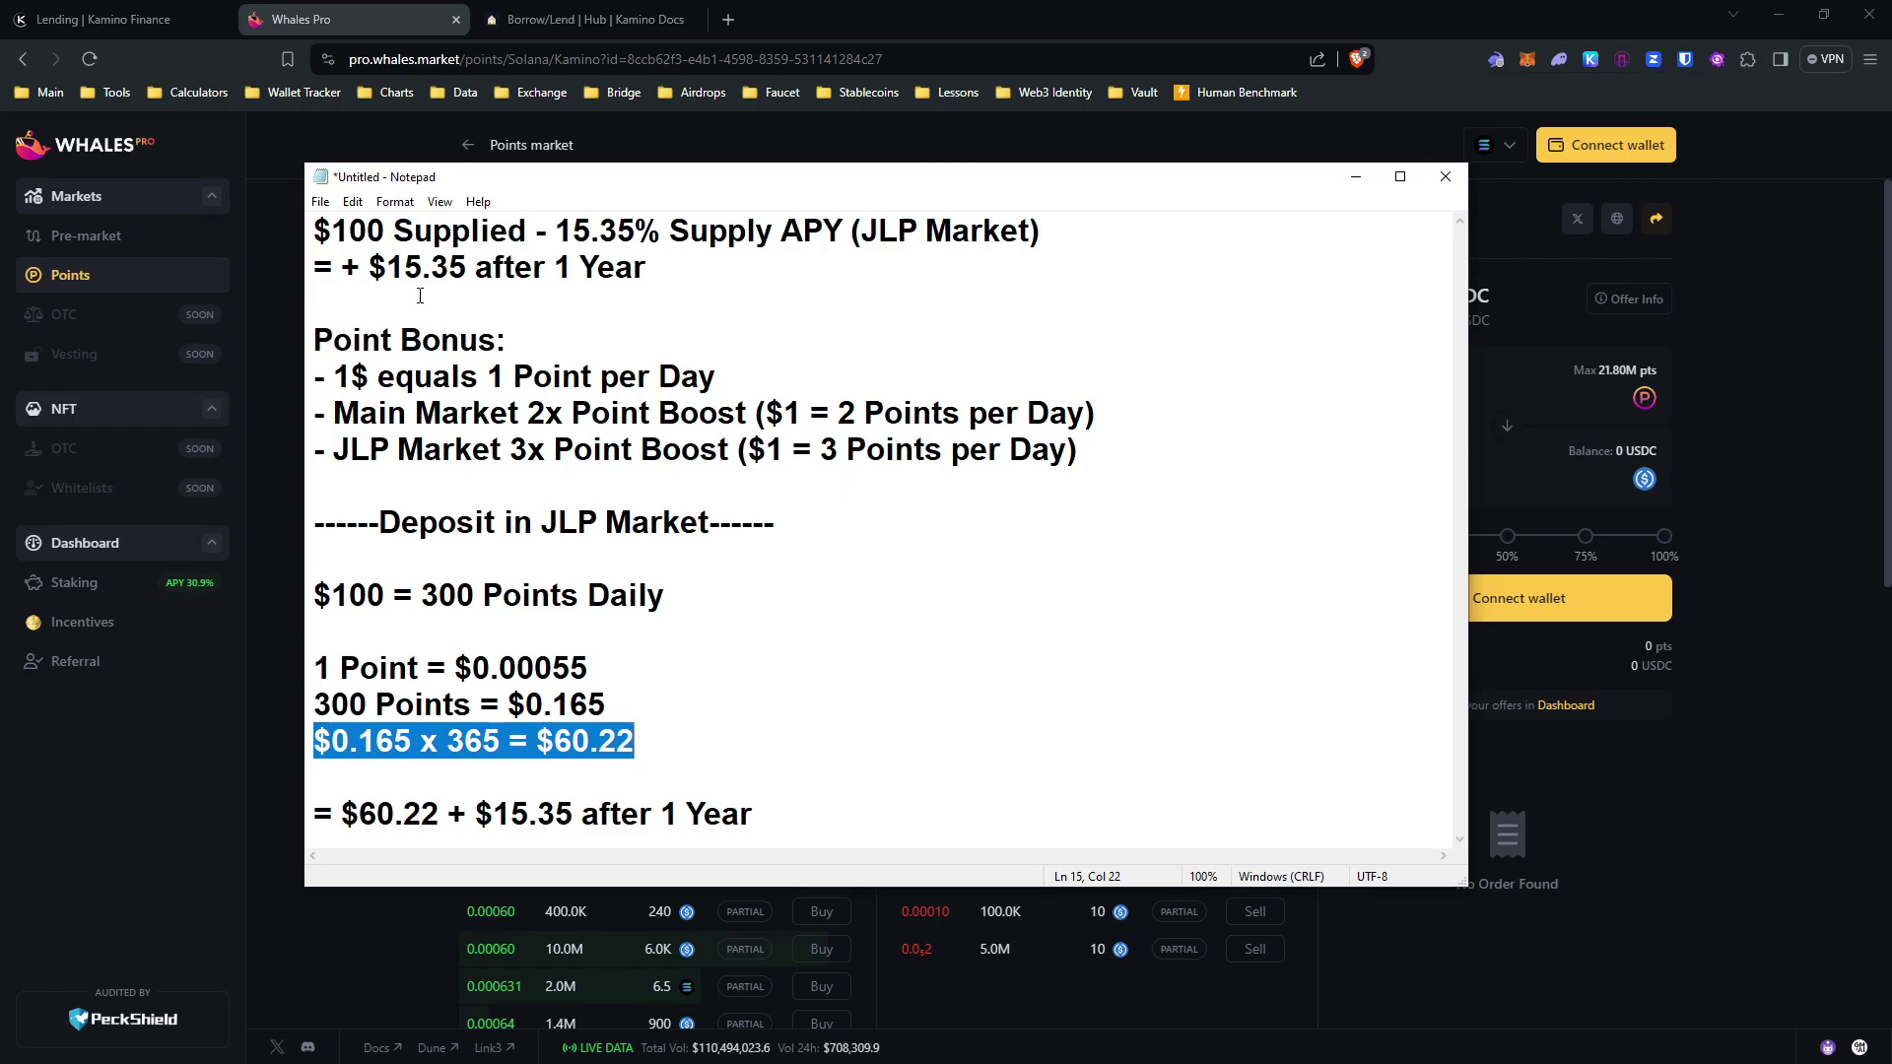
pyautogui.moveTo(371, 268); pyautogui.dragTo(461, 268)
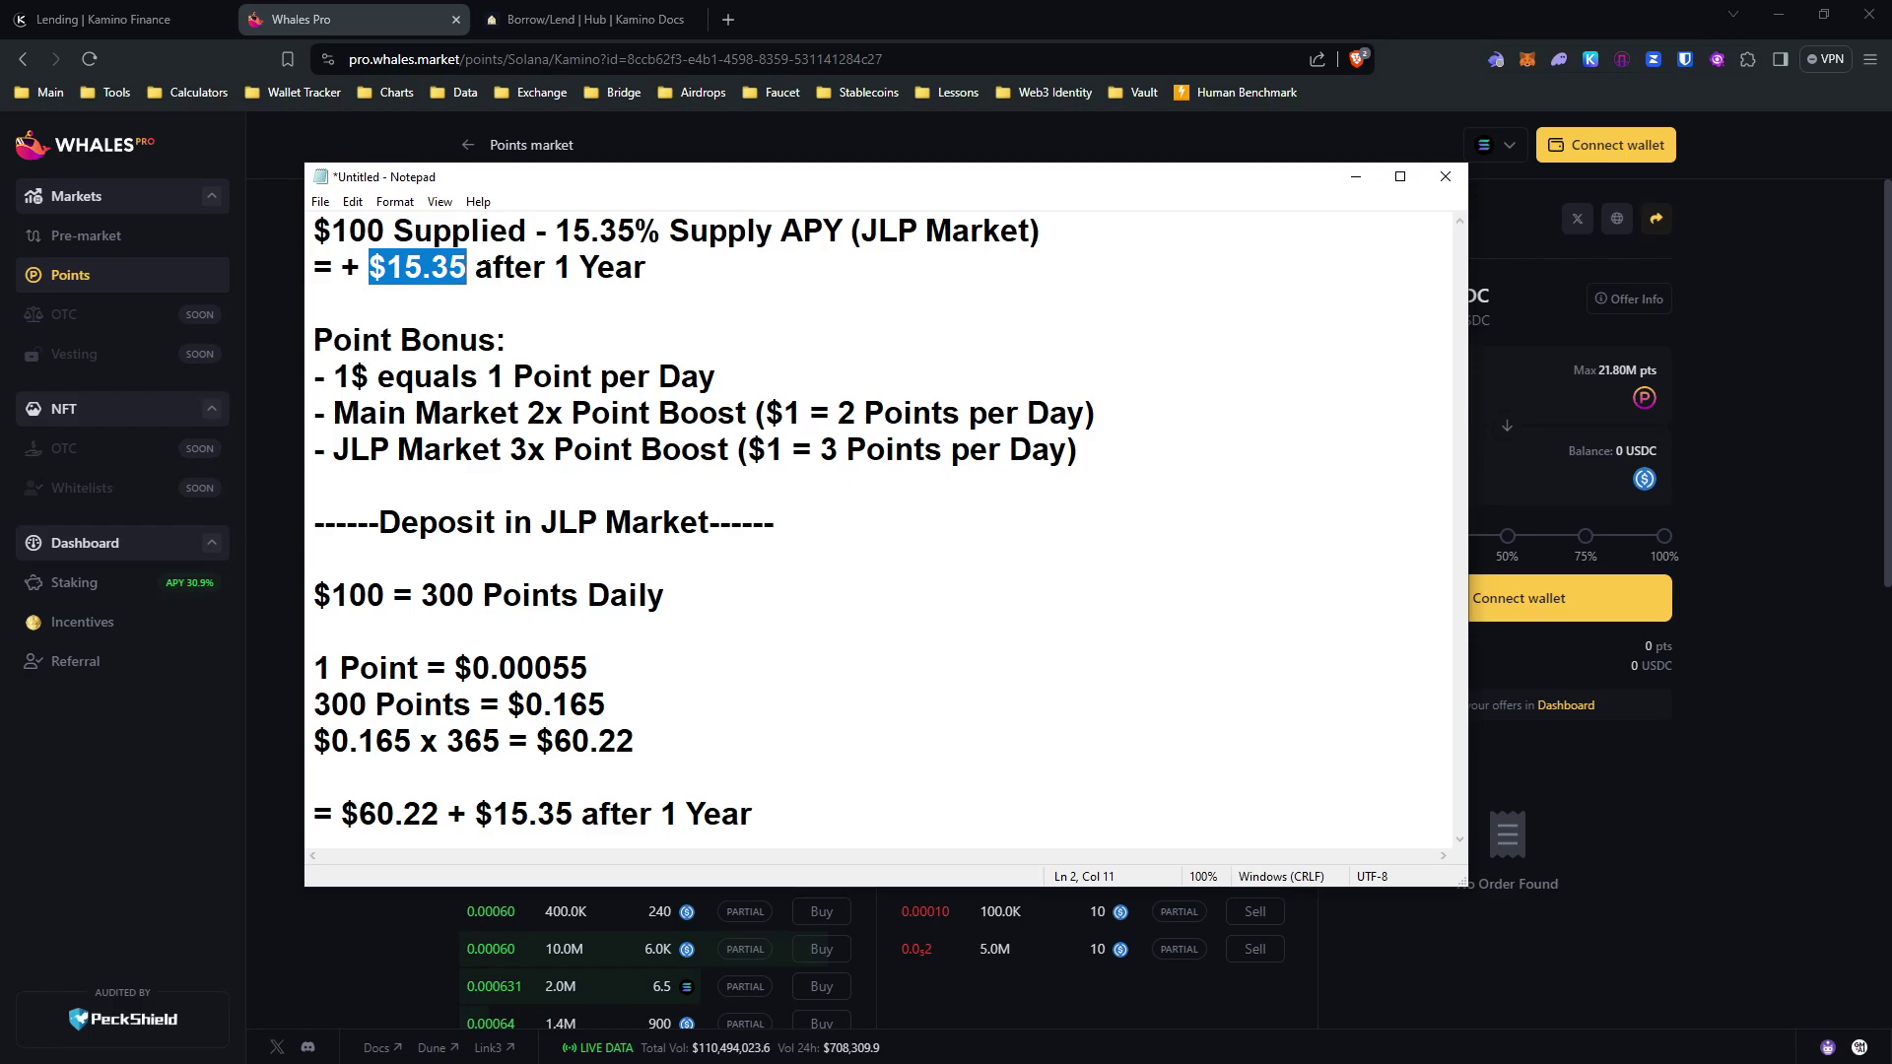
pyautogui.moveTo(341, 814); pyautogui.dragTo(436, 813)
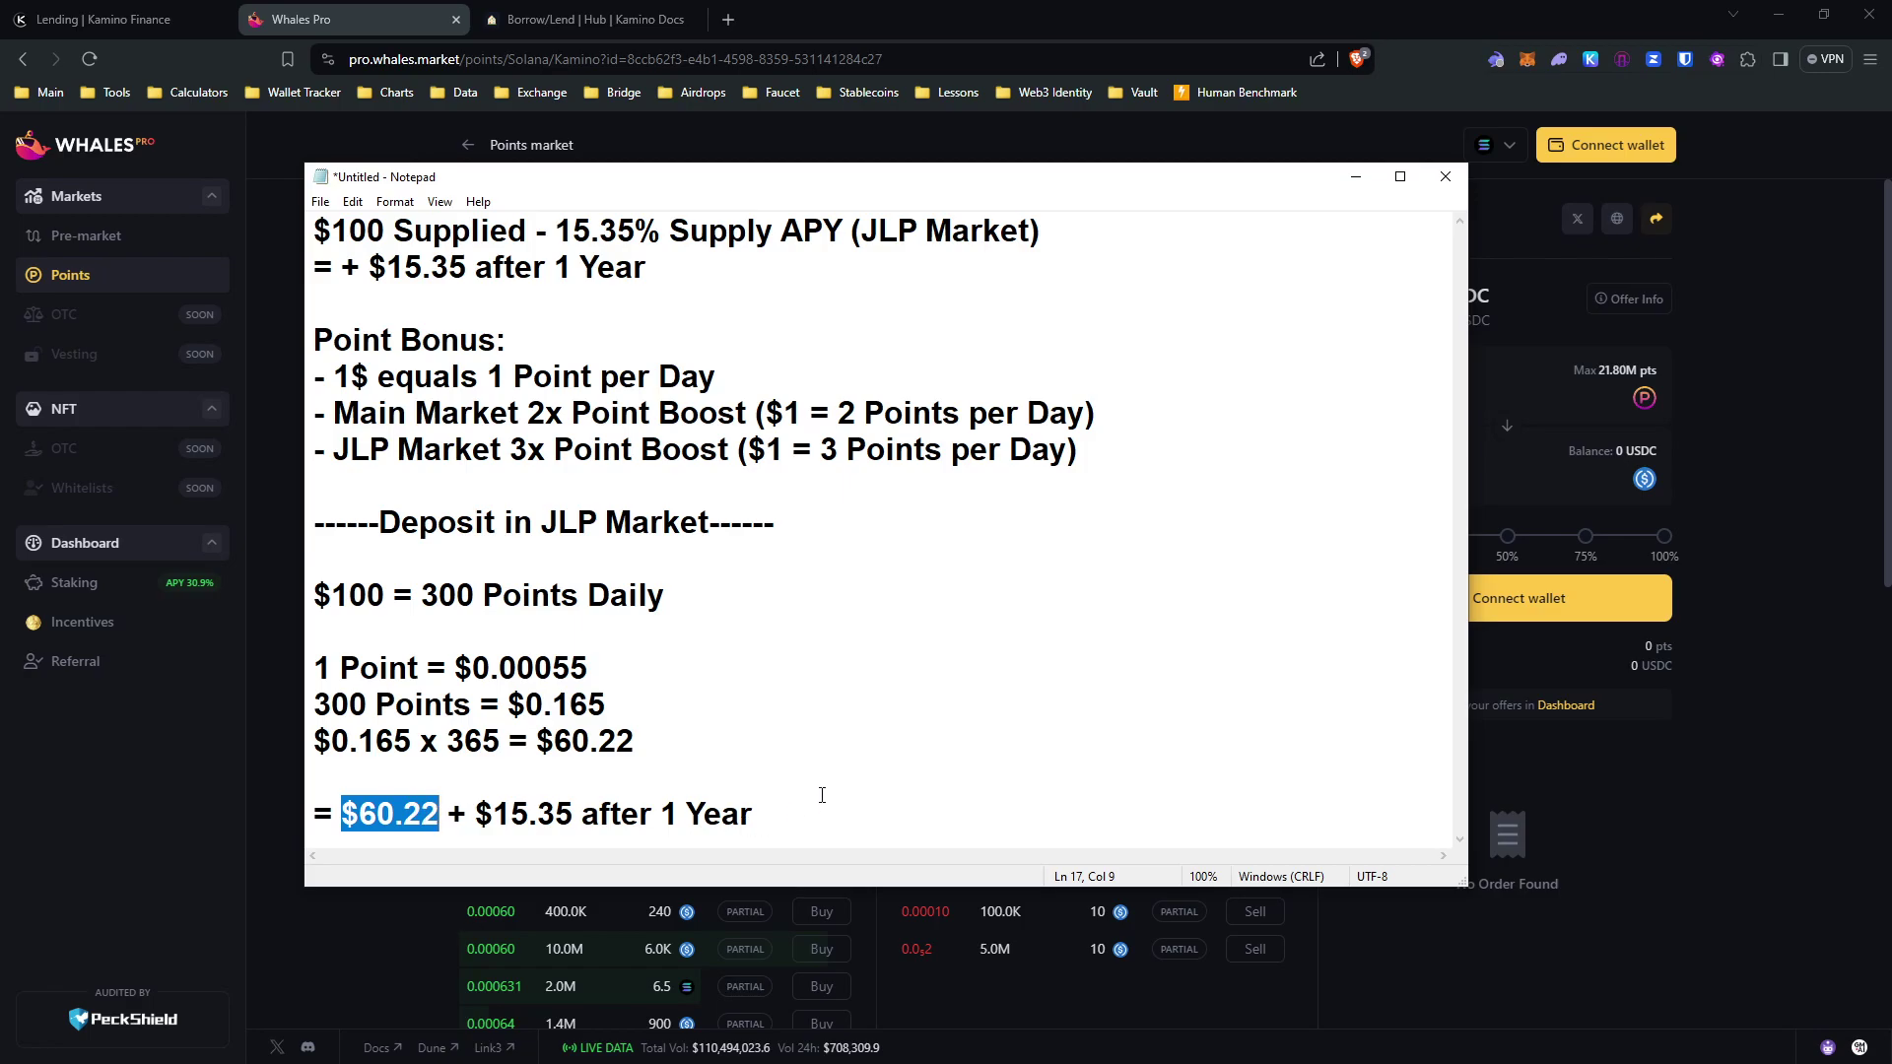
pyautogui.moveTo(667, 181); pyautogui.dragTo(736, 375)
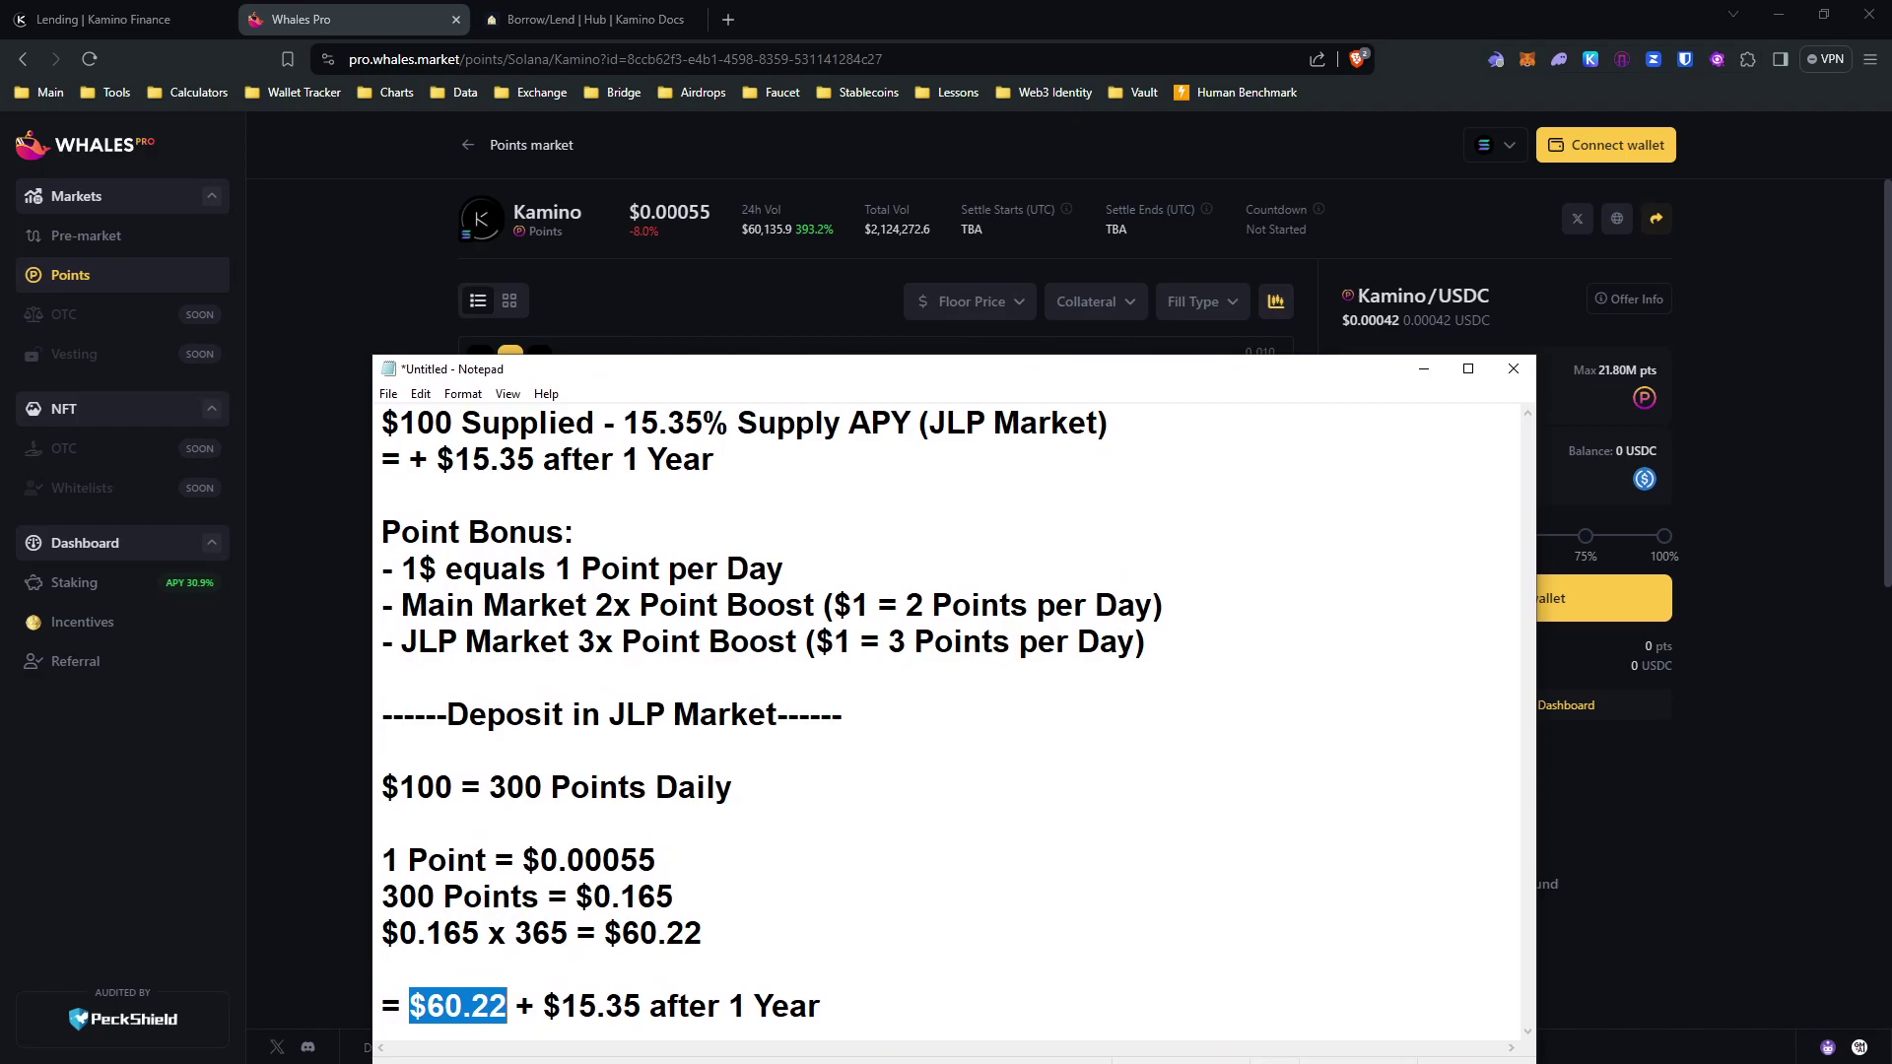
# - Return to the Kamino lending page and view the Season 2 details under the points counter
pyautogui.click(108, 18)
pyautogui.scroll(3, 1281, 256)
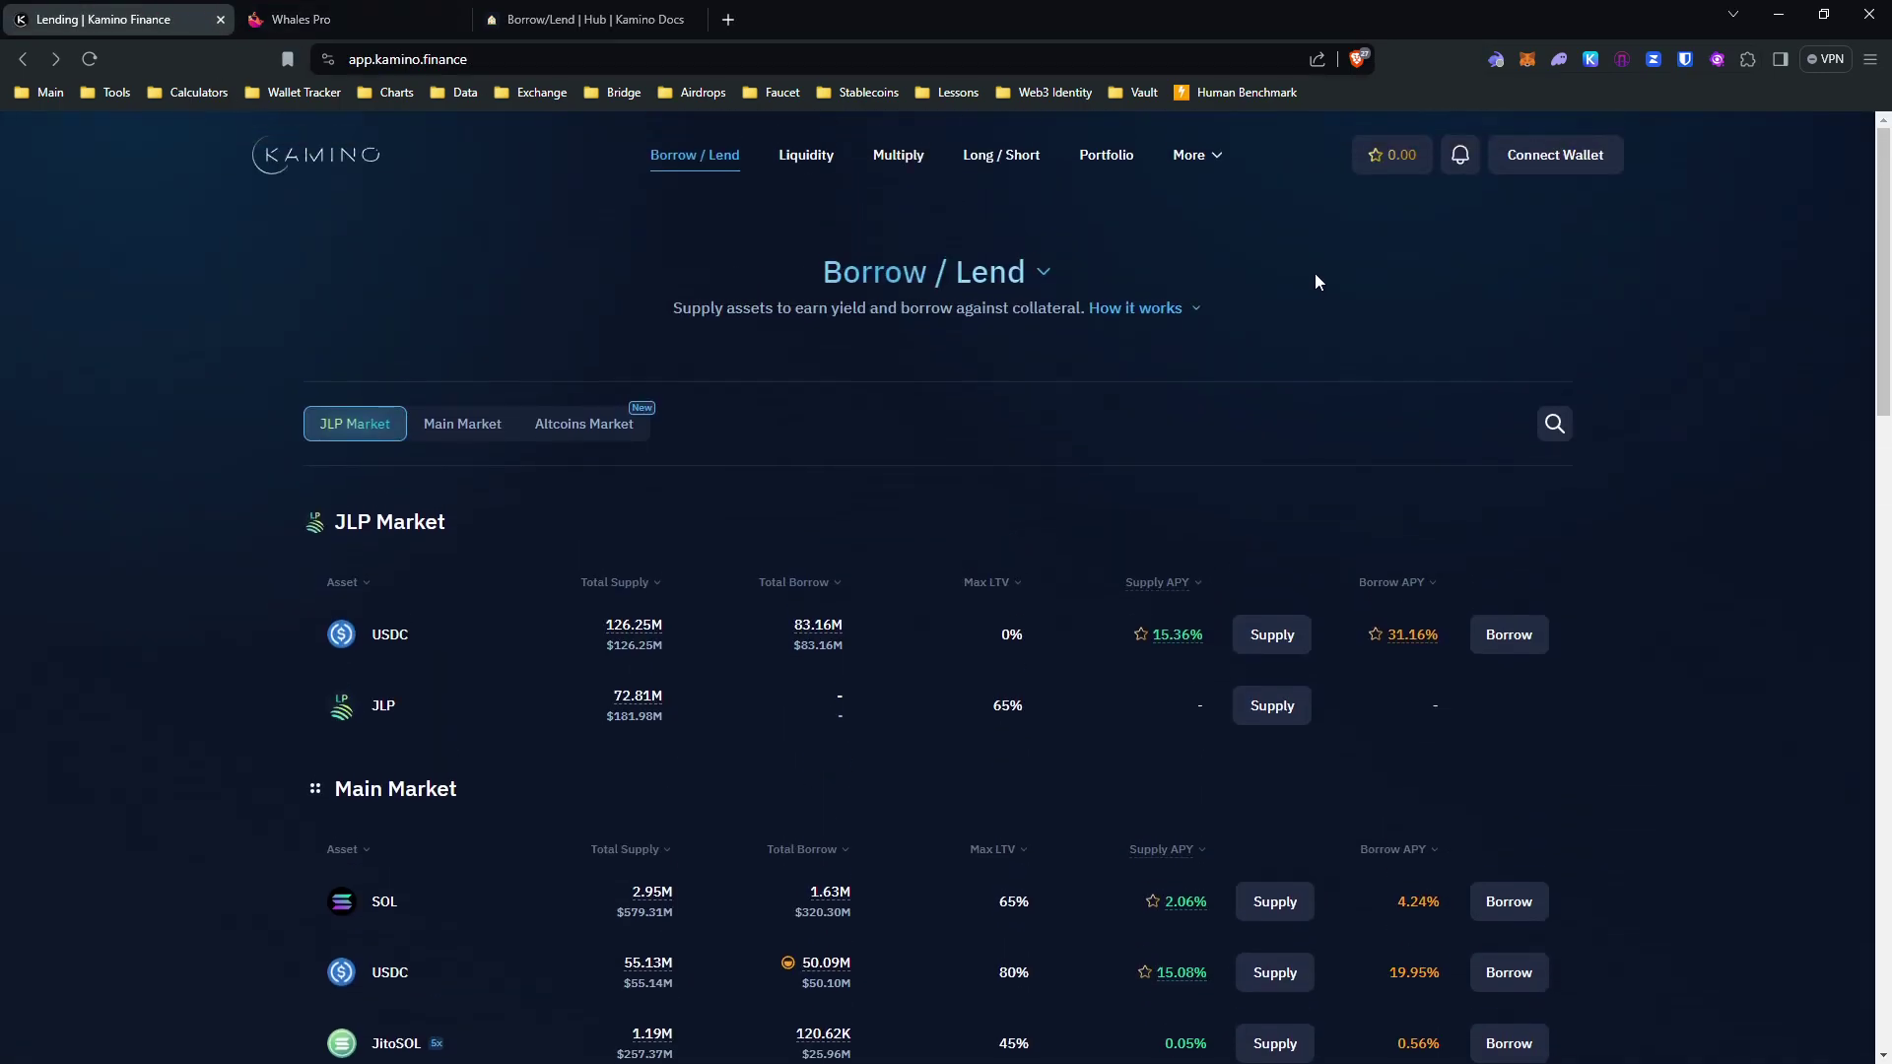
pyautogui.moveTo(1397, 150)
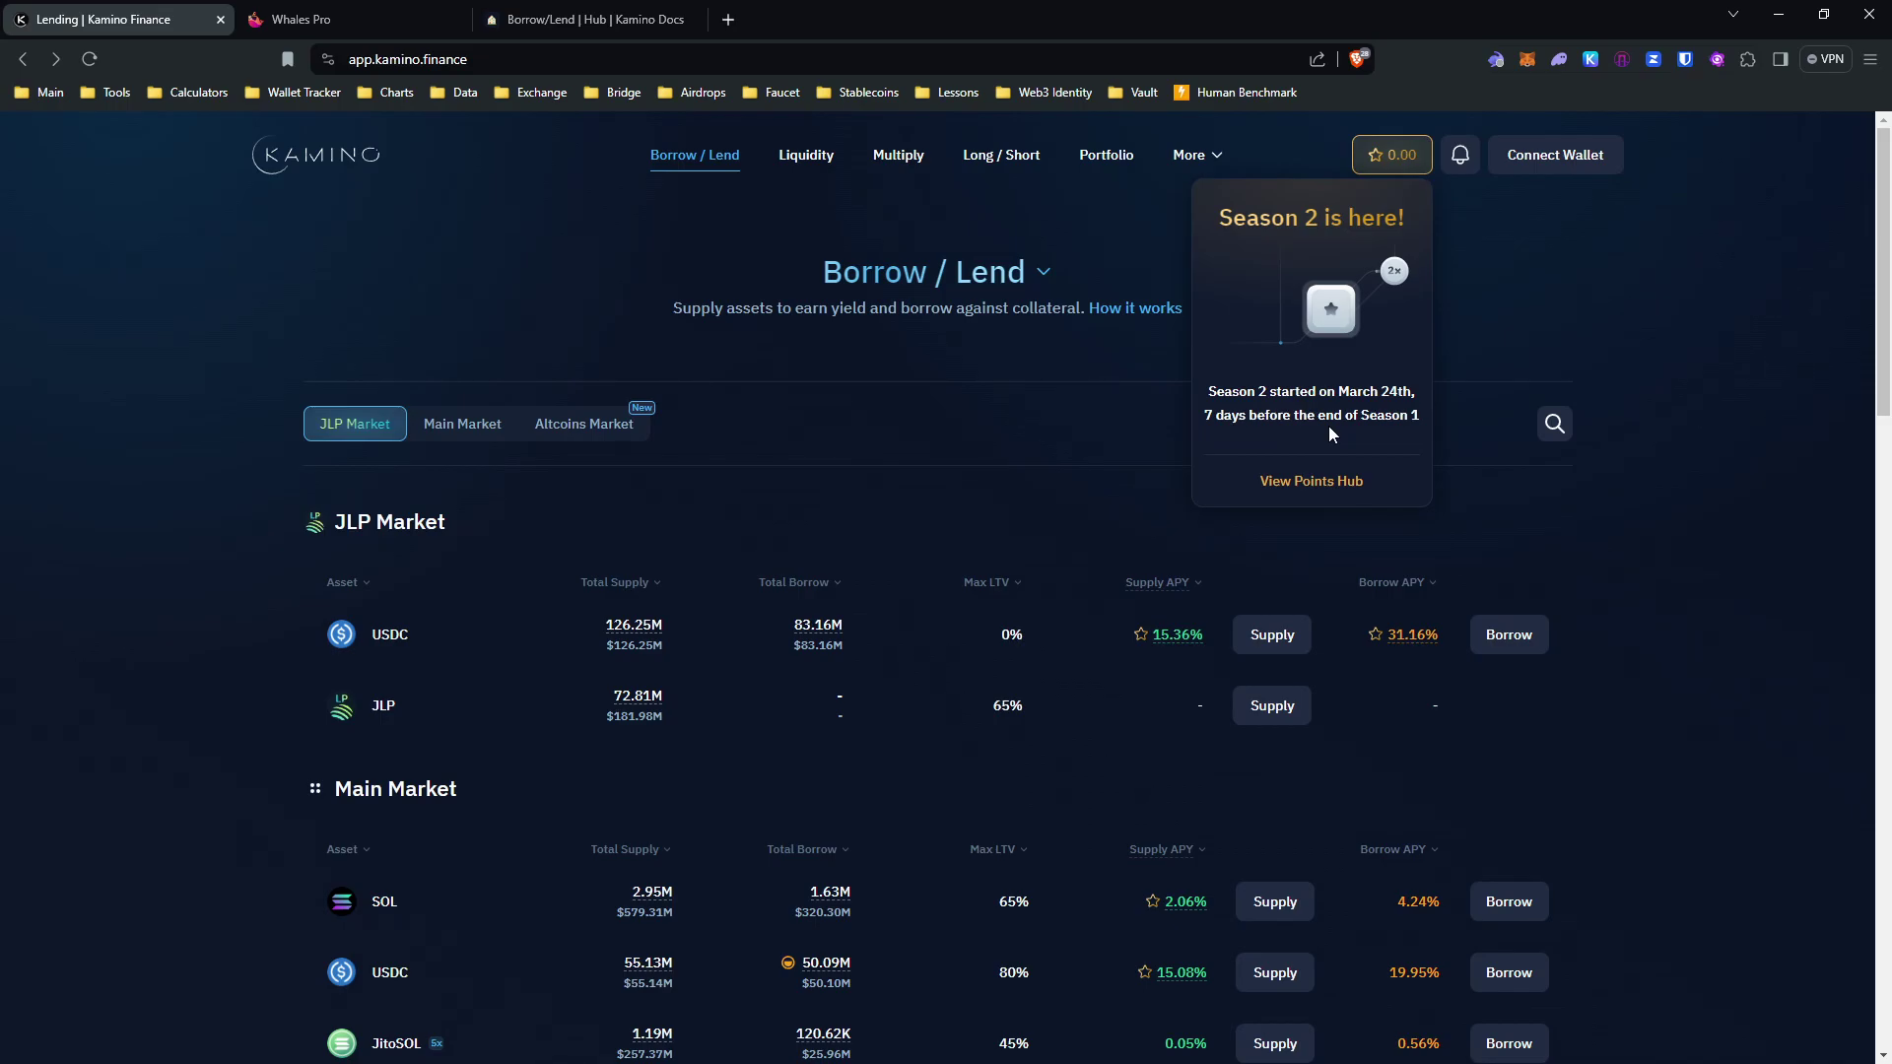
# - Place the Notepad notes below the Kamino points price on Whales Pro, highlight the "$60.22 + $15.35 after 1 Year" total, and dismiss the notes
pyautogui.click(438, 18)
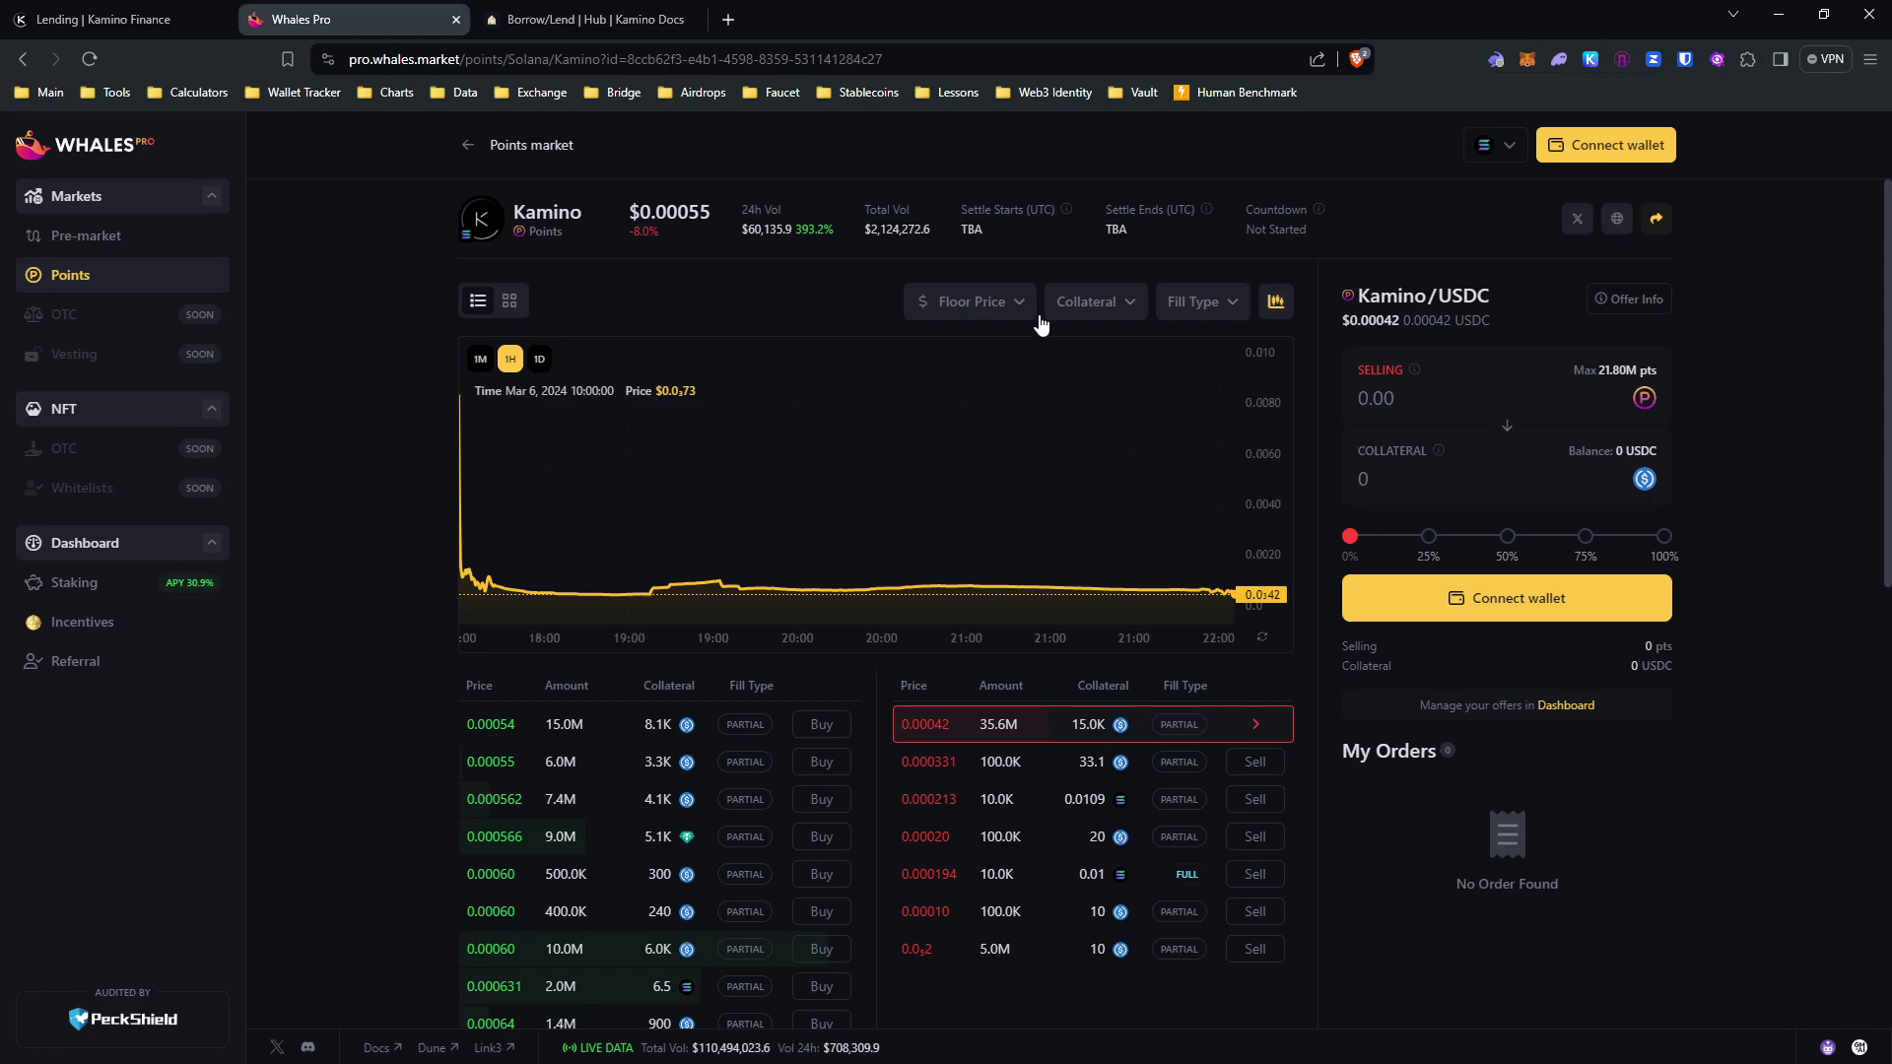
pyautogui.hotkey('alt', 'Tab')
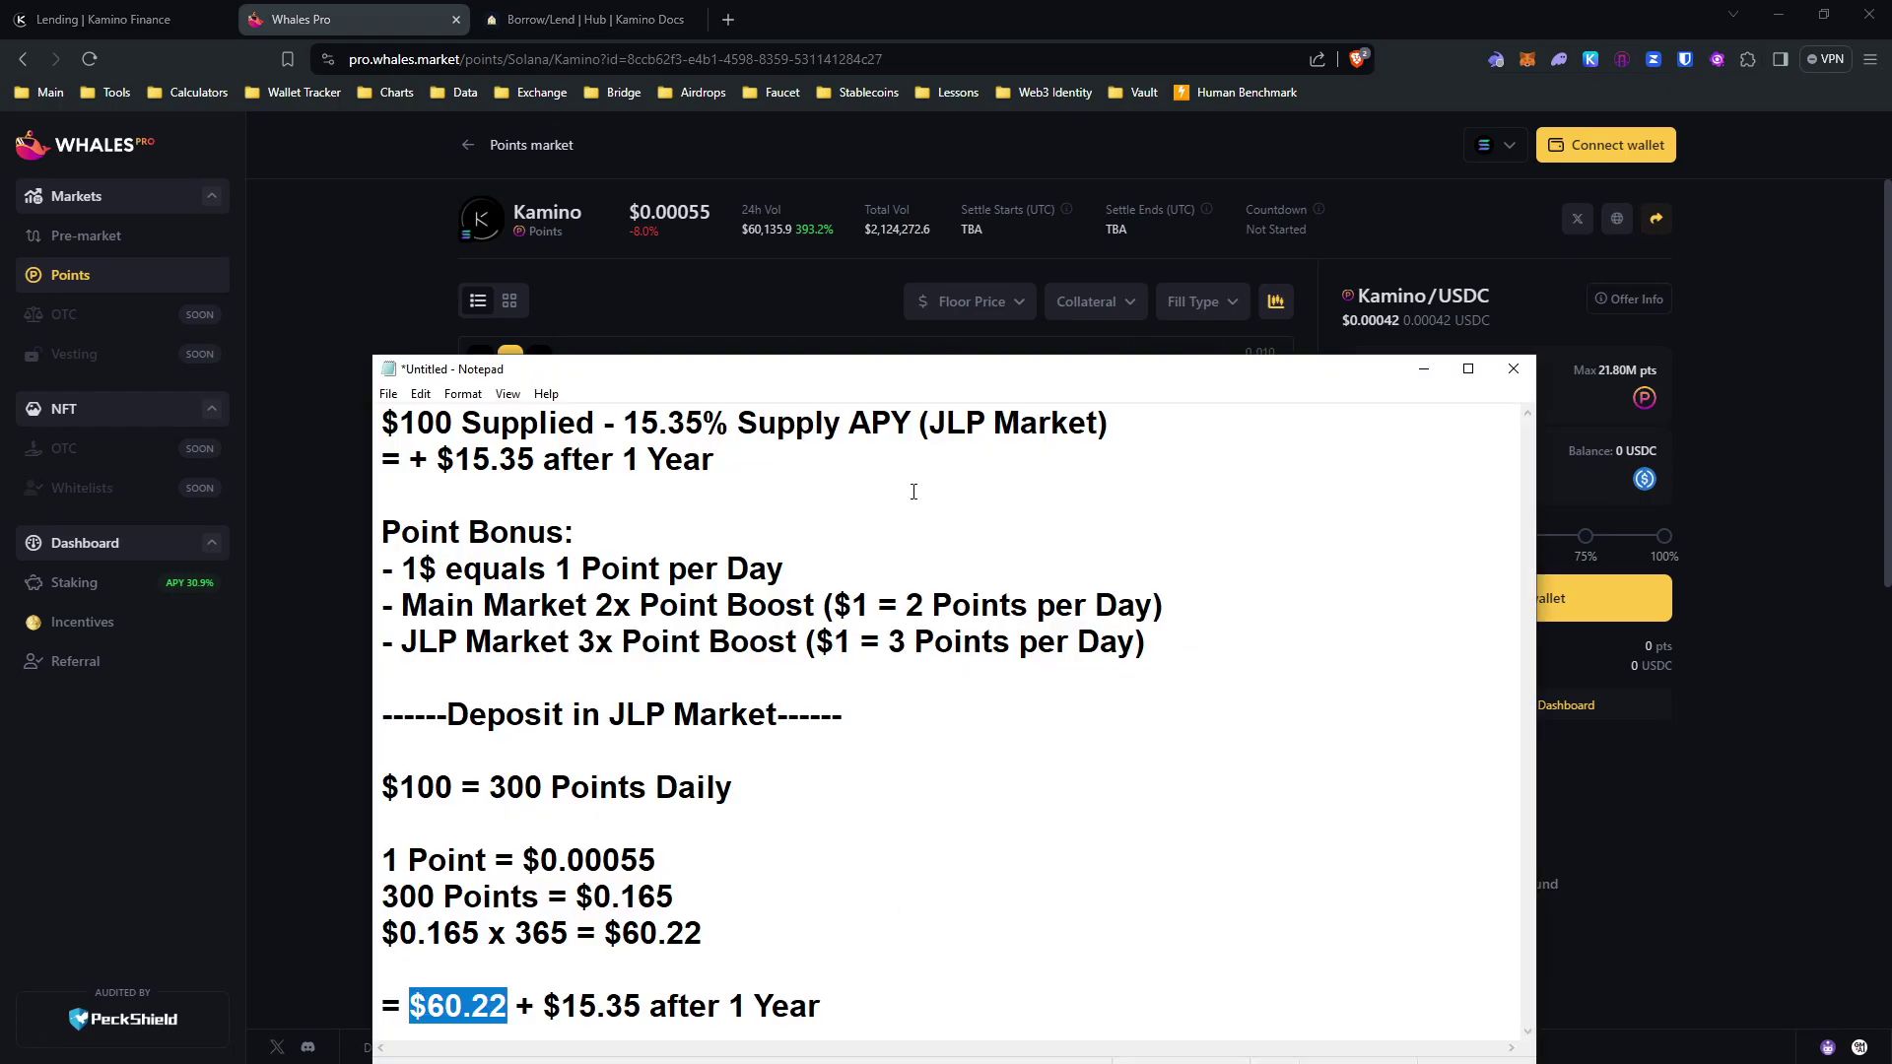
pyautogui.moveTo(983, 372); pyautogui.dragTo(989, 406)
pyautogui.moveTo(789, 403); pyautogui.dragTo(823, 332)
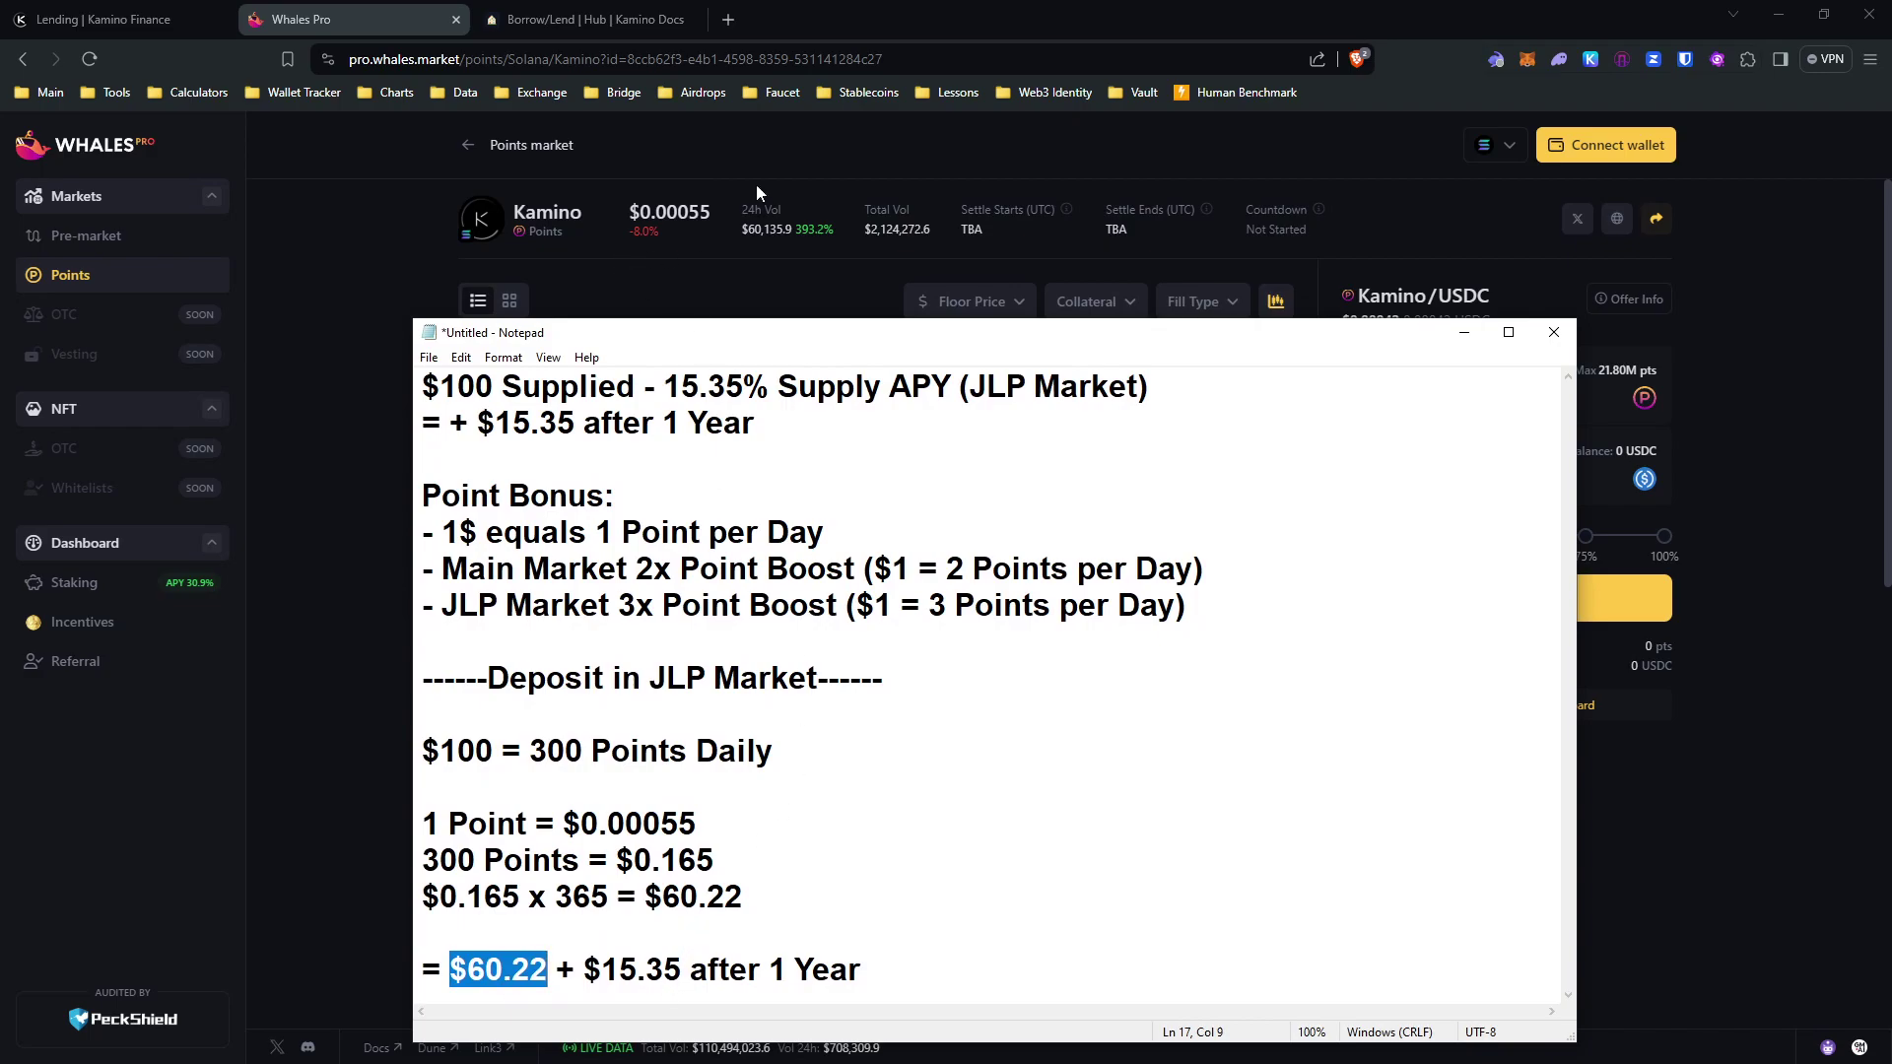
pyautogui.moveTo(739, 341); pyautogui.dragTo(658, 482)
pyautogui.moveTo(792, 488); pyautogui.dragTo(838, 277)
pyautogui.moveTo(835, 899); pyautogui.dragTo(423, 919)
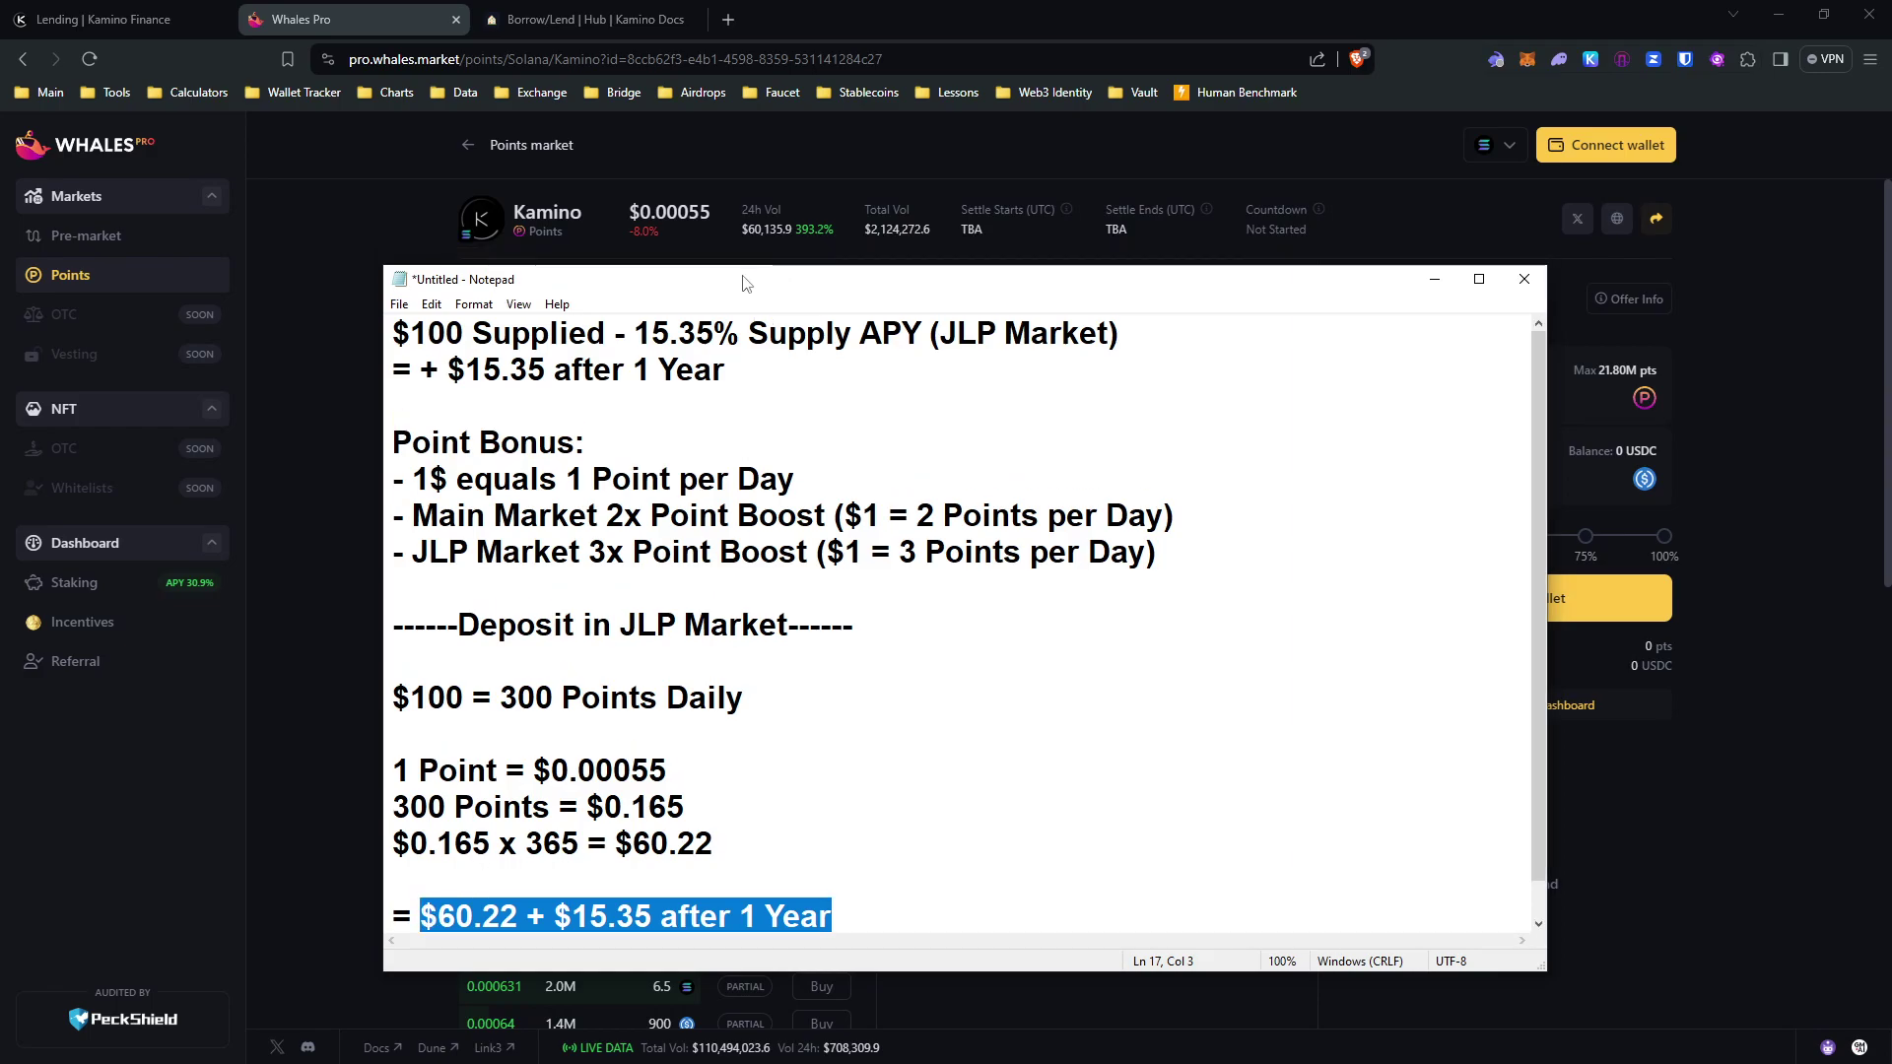
pyautogui.click(1434, 261)
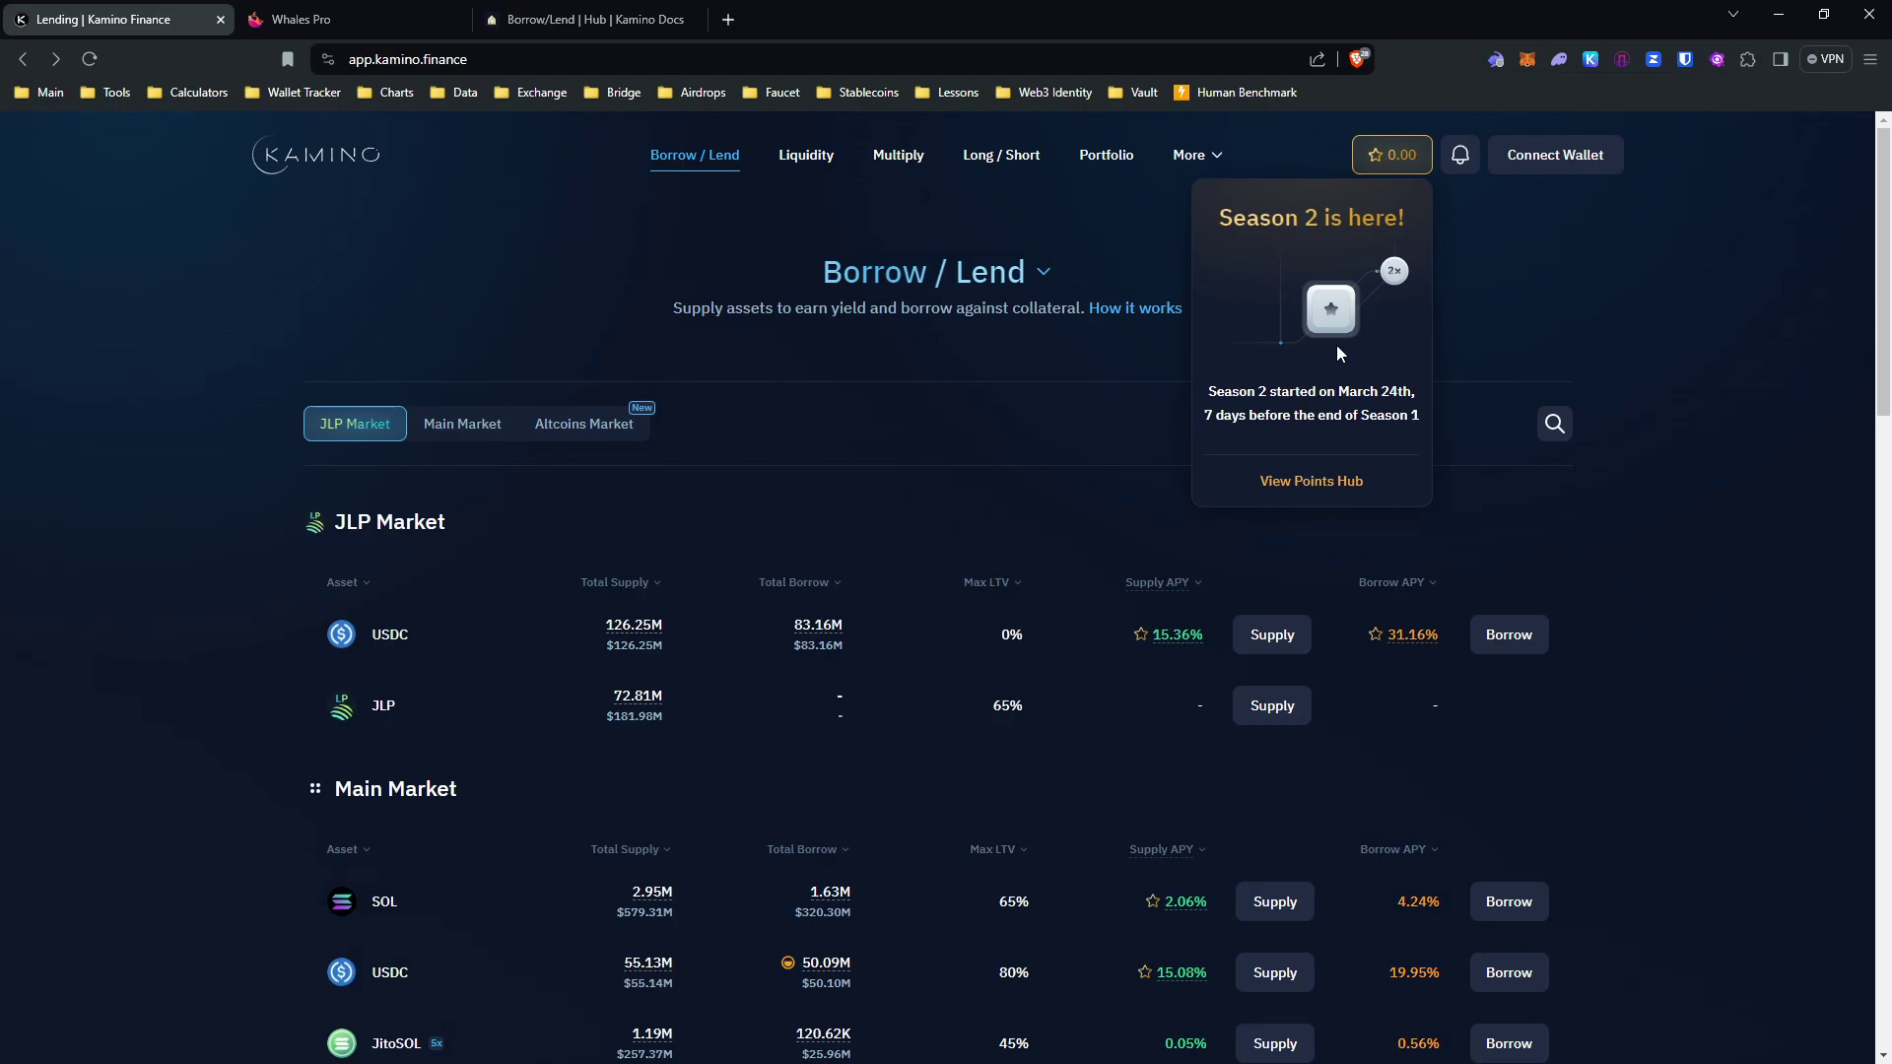
# - Over the Kamino page, highlight 60.22 and APY in the Notepad notes, and glance at the Whales Pro points market
pyautogui.hotkey('alt', 'Tab')
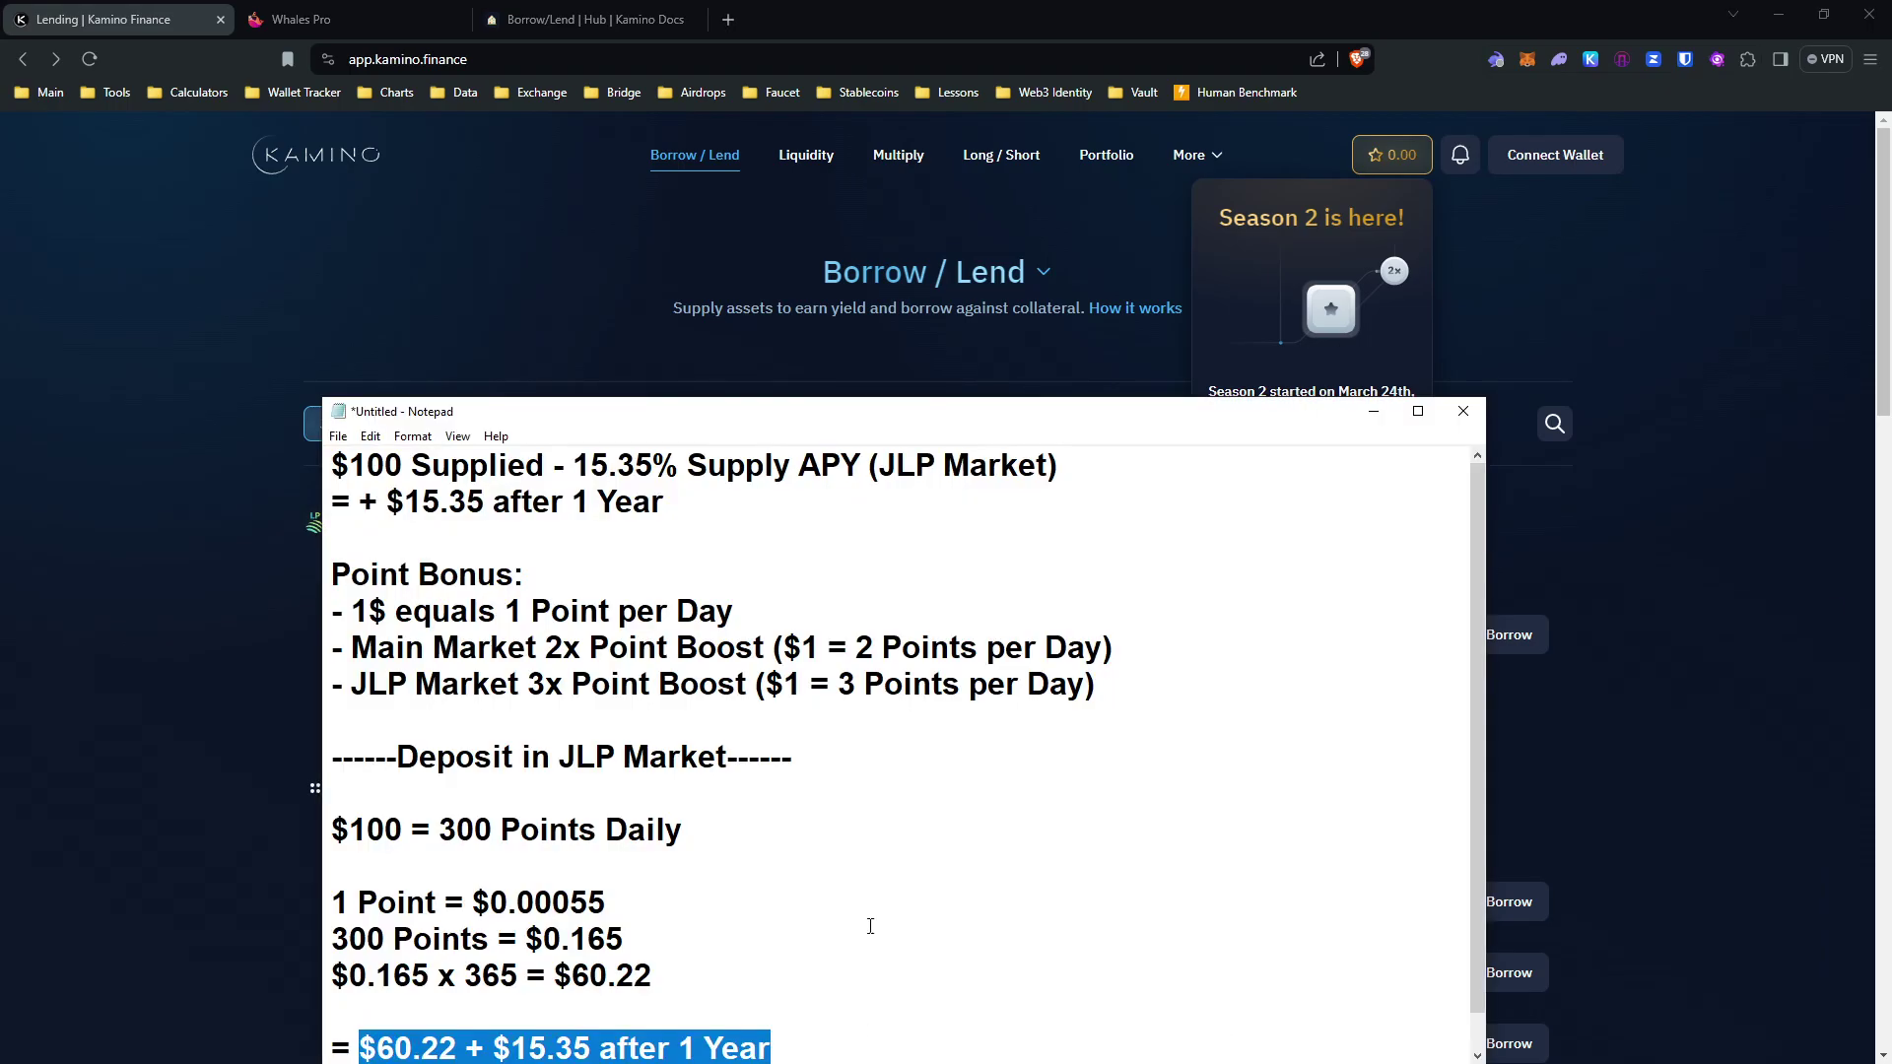
pyautogui.moveTo(318, 880); pyautogui.dragTo(427, 853)
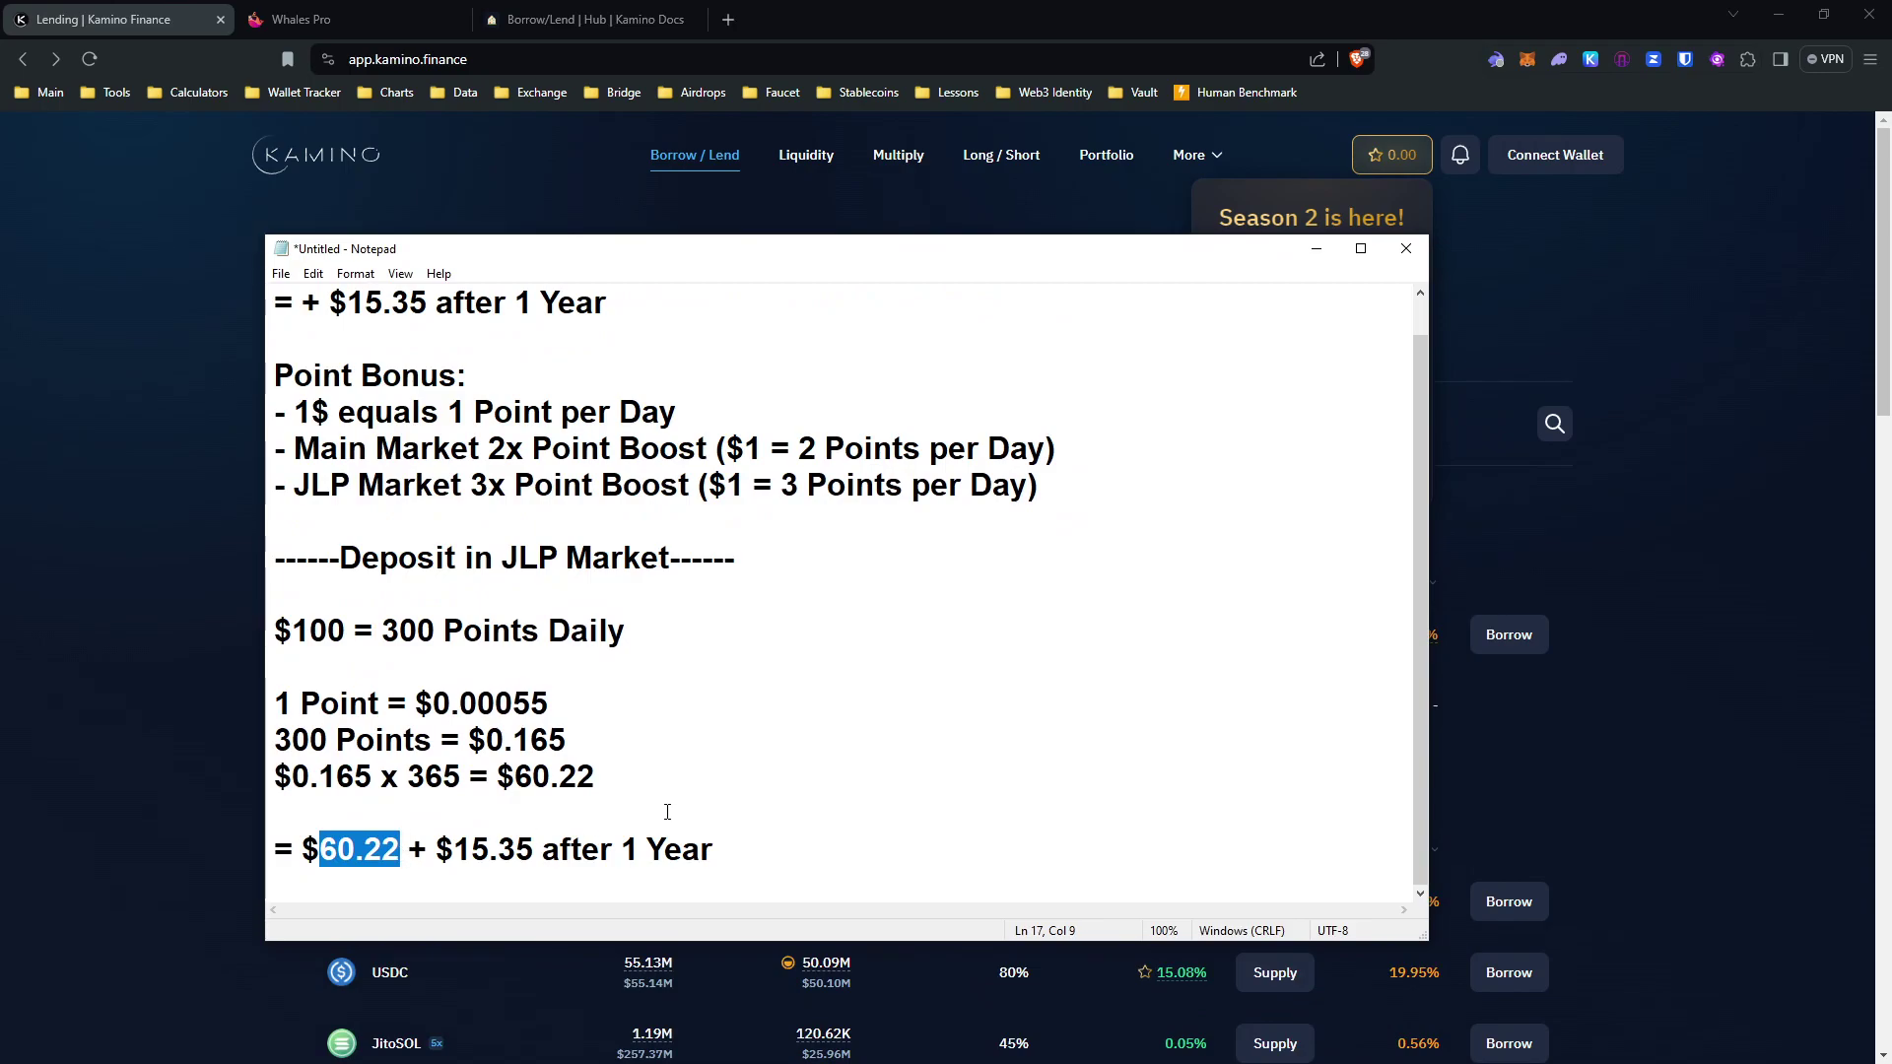
pyautogui.scroll(1, 662, 673)
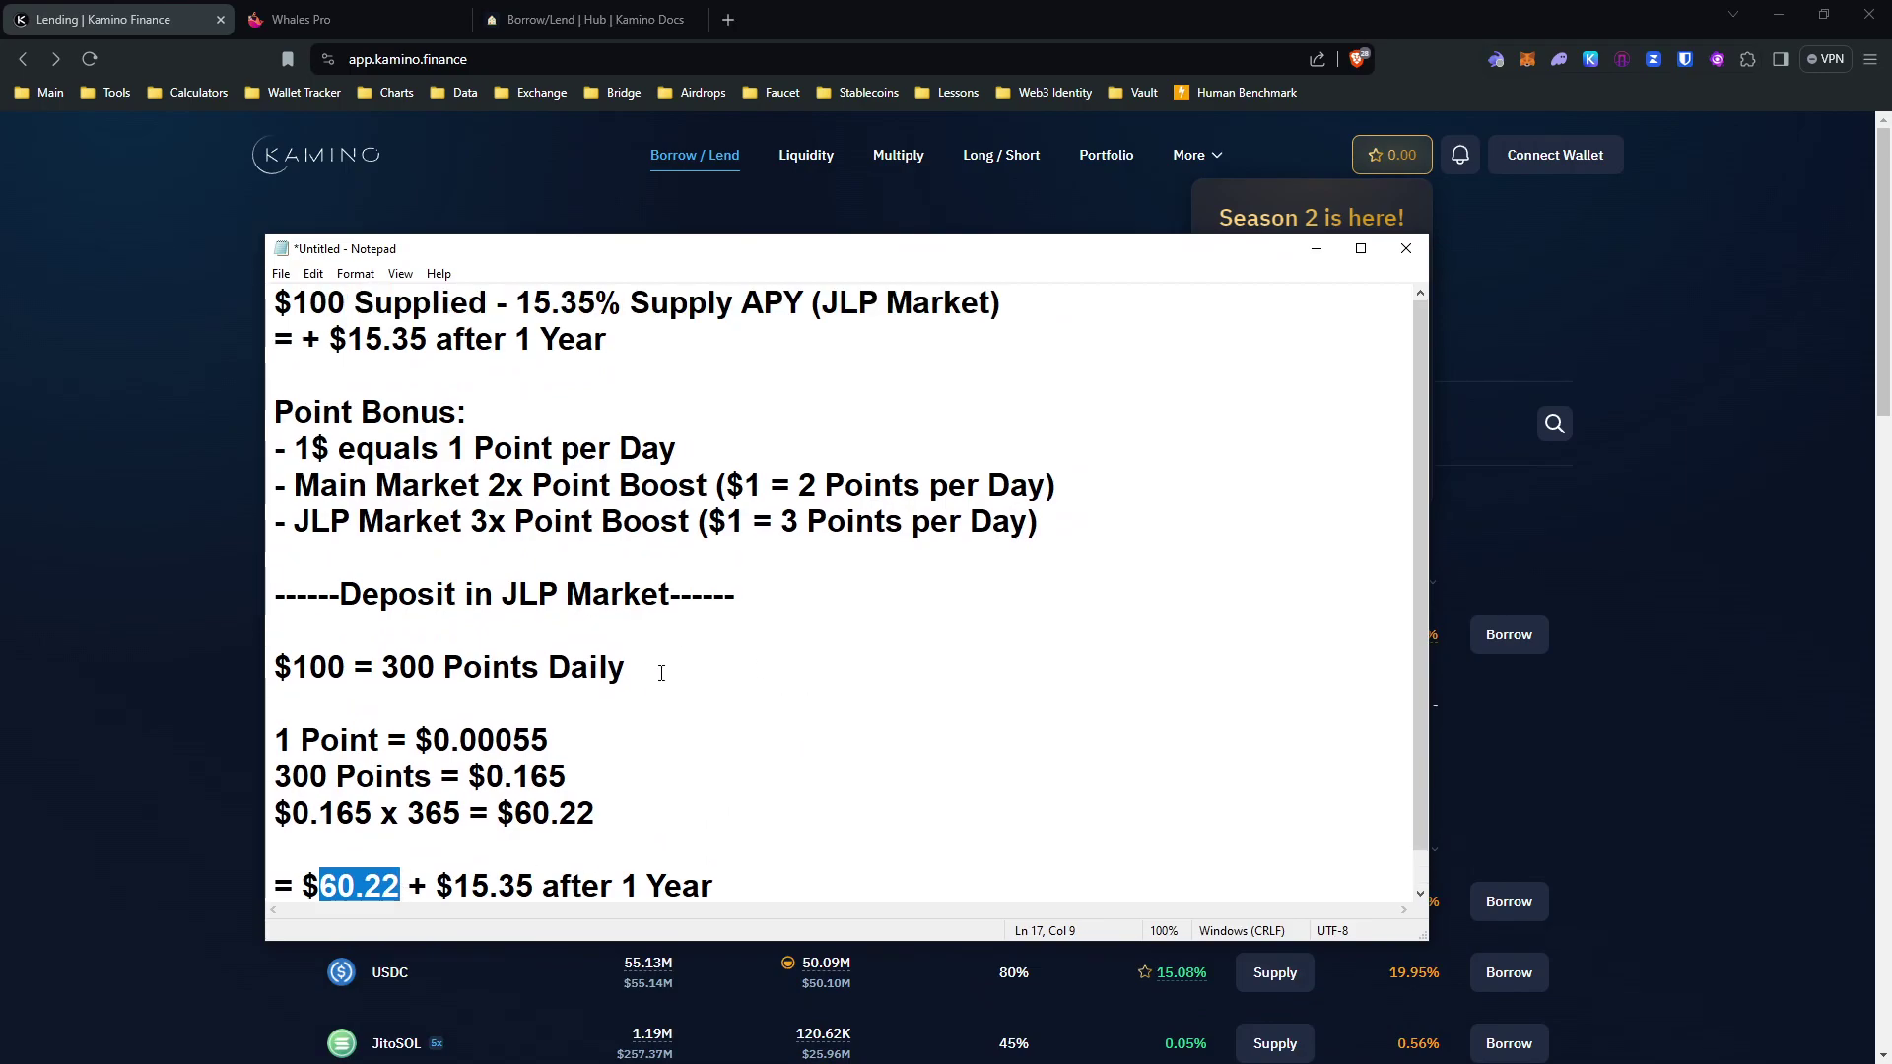
pyautogui.moveTo(742, 303); pyautogui.dragTo(806, 304)
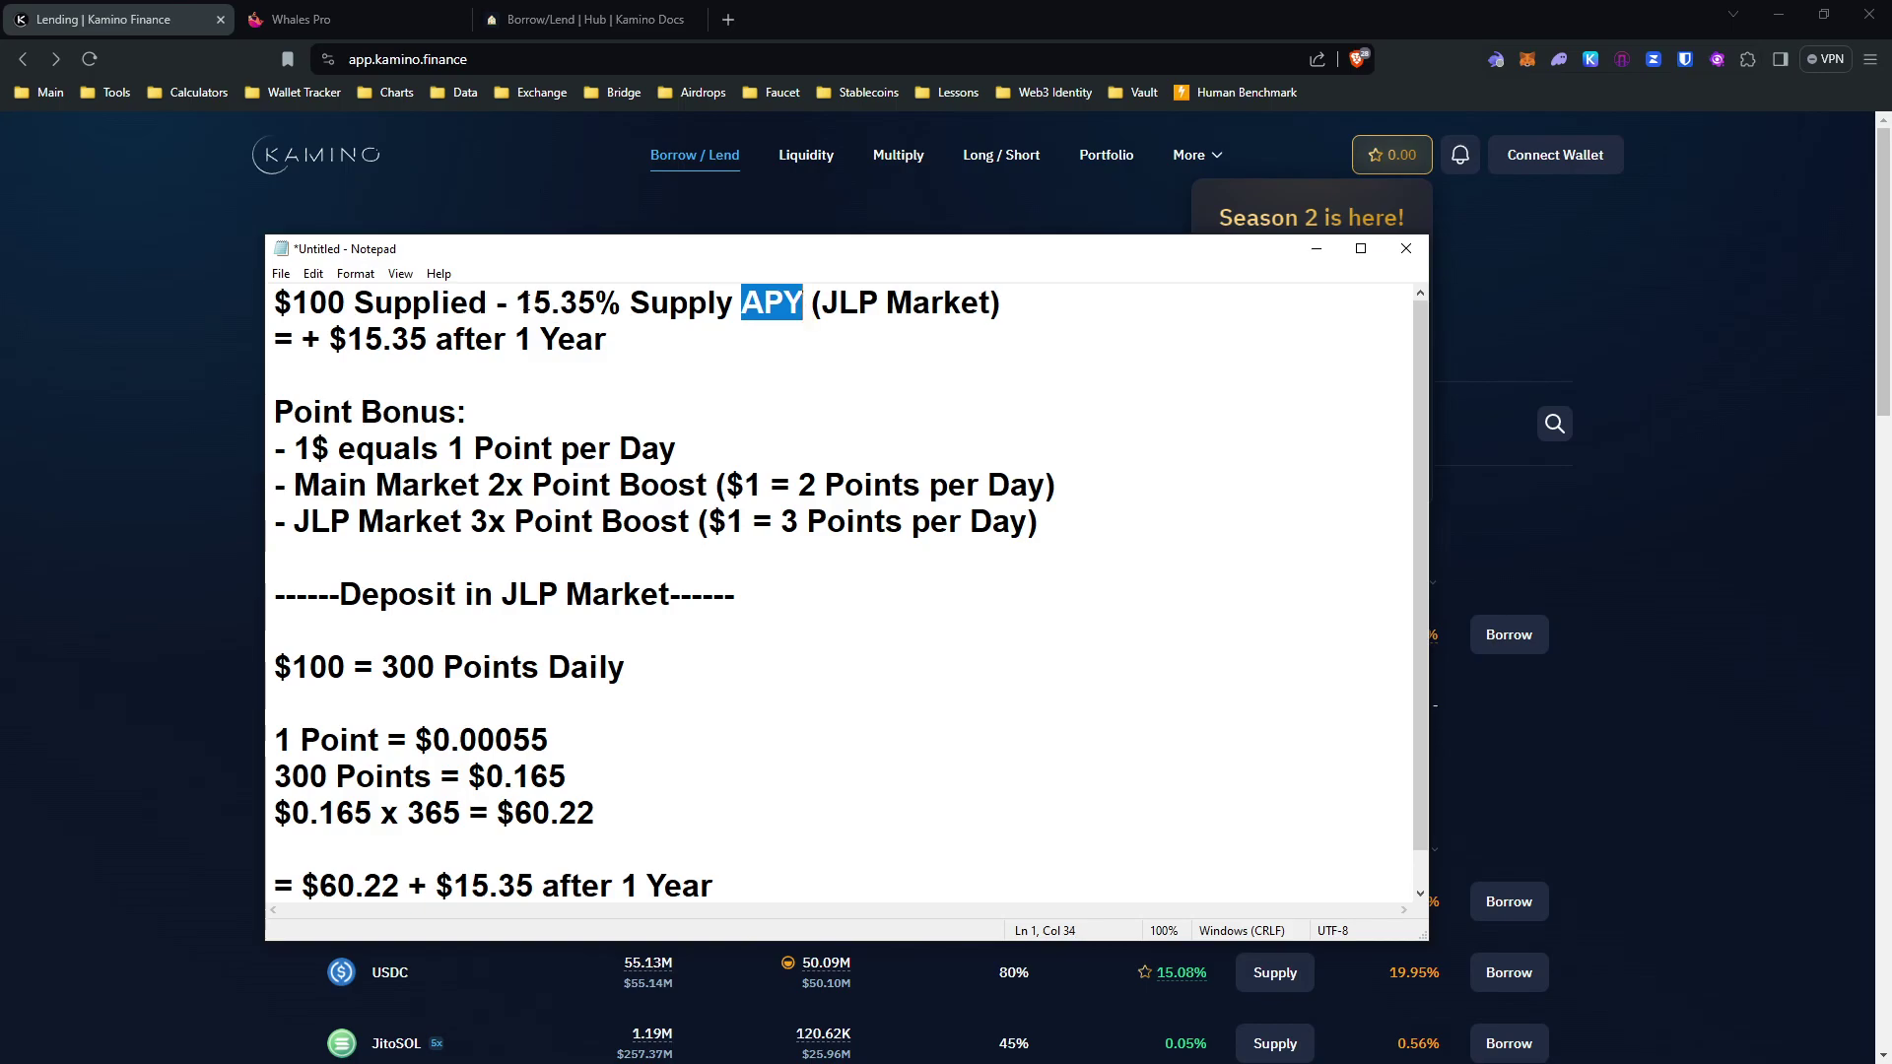
pyautogui.scroll(-1, 585, 640)
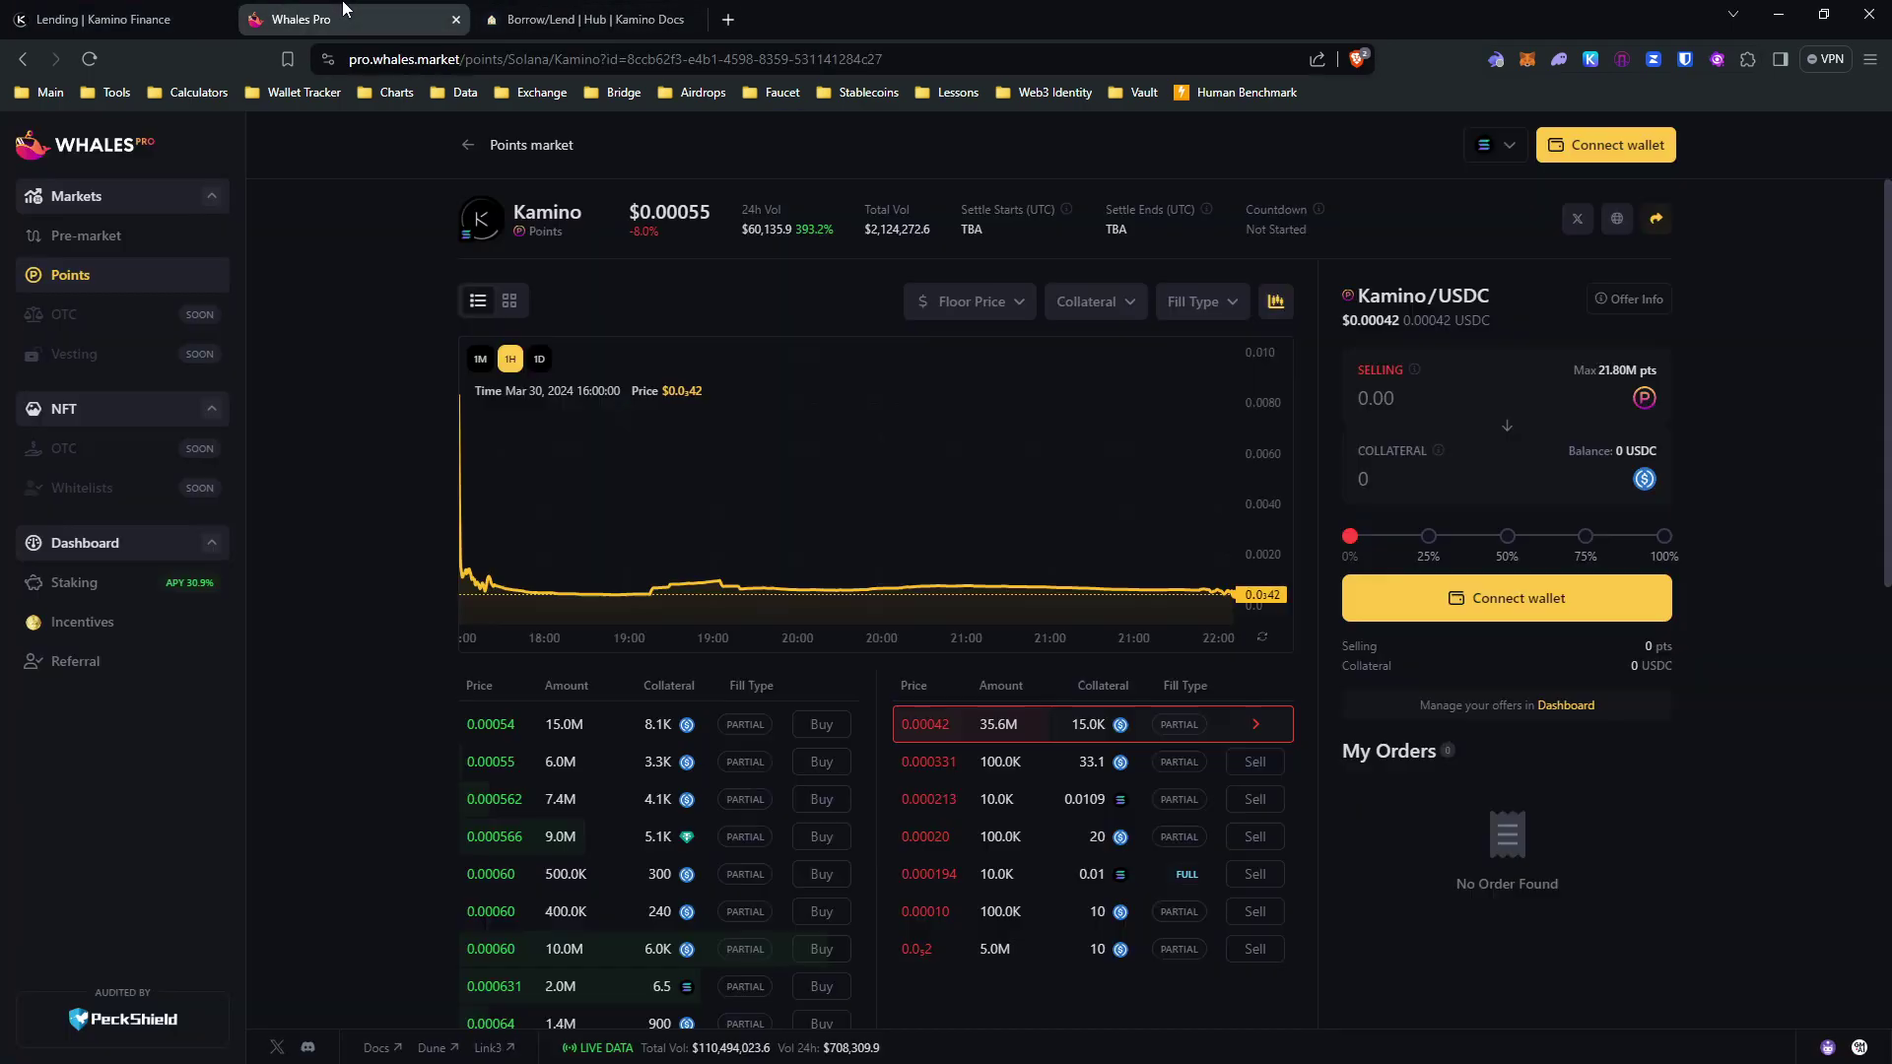
pyautogui.click(301, 19)
pyautogui.click(104, 19)
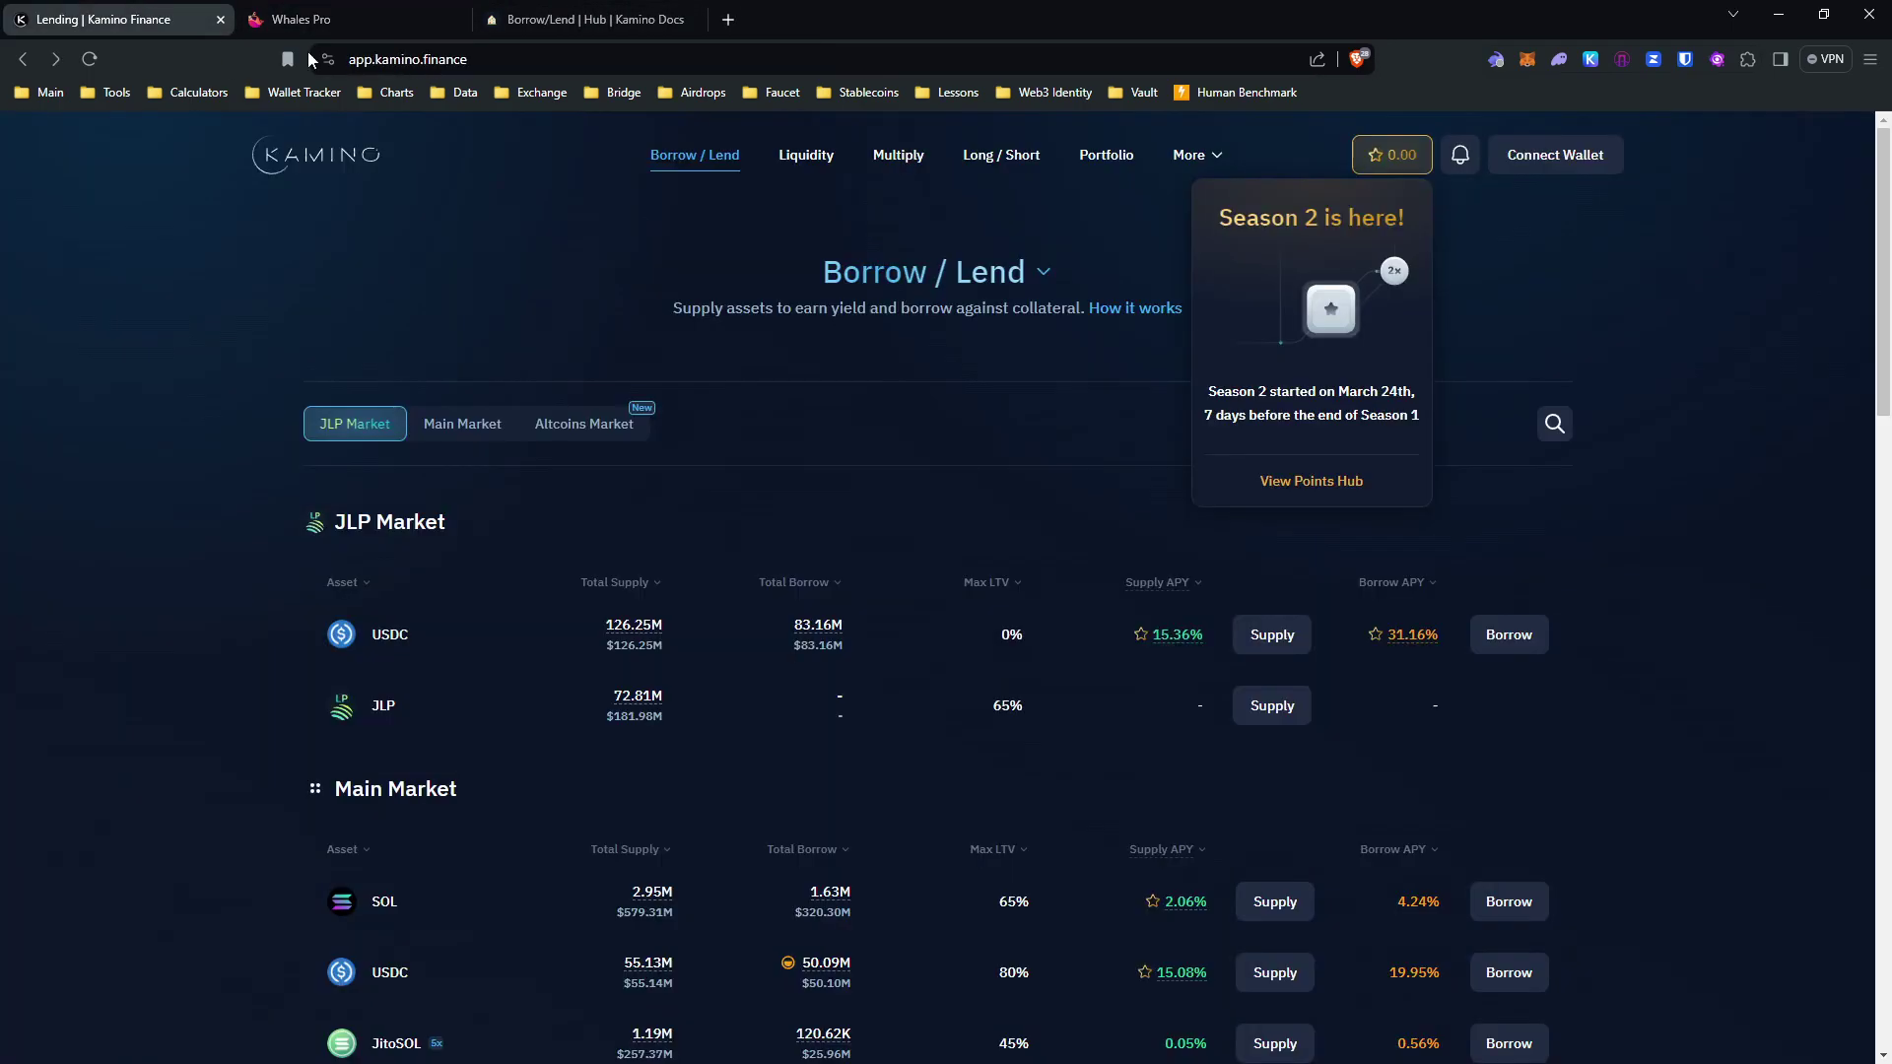
# - Replace the 60.22 + $15.35 sum in the last Notepad line so it reads "= $75 after 1 Year"
pyautogui.hotkey('alt', 'Tab')
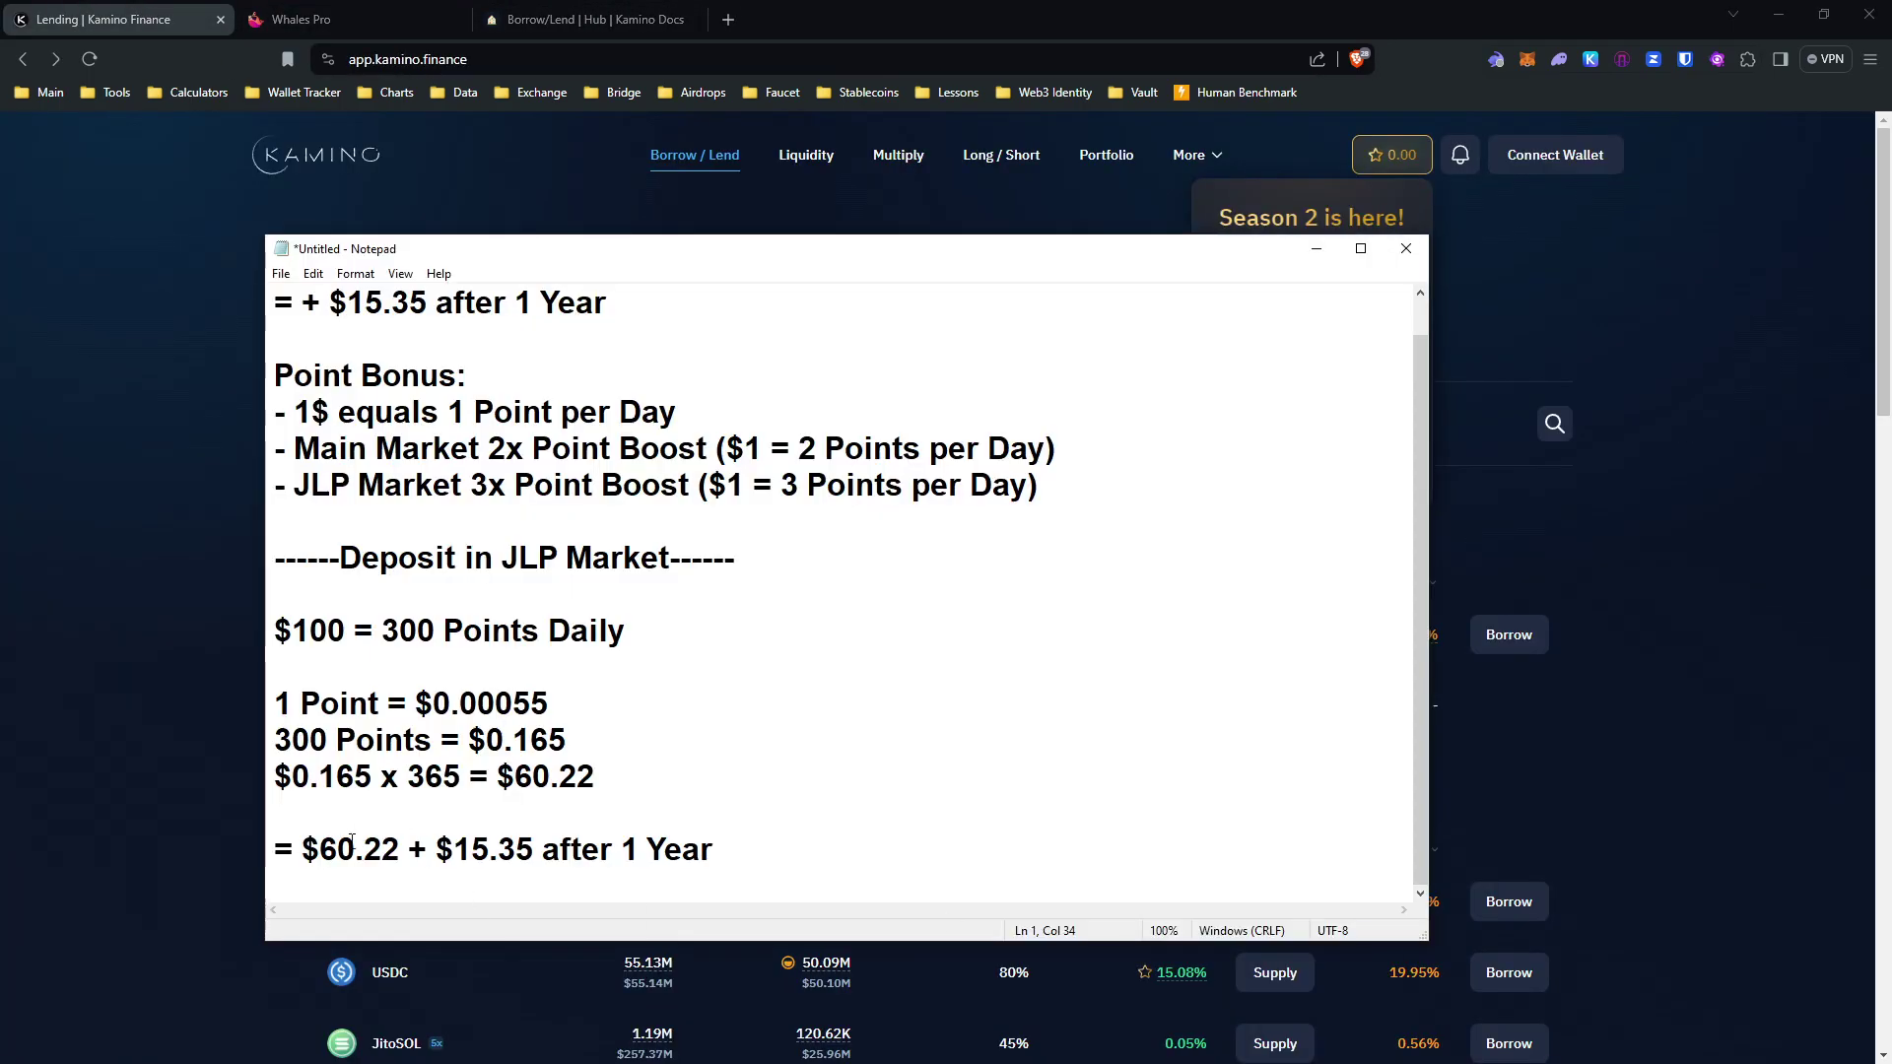
pyautogui.moveTo(534, 854); pyautogui.dragTo(327, 836)
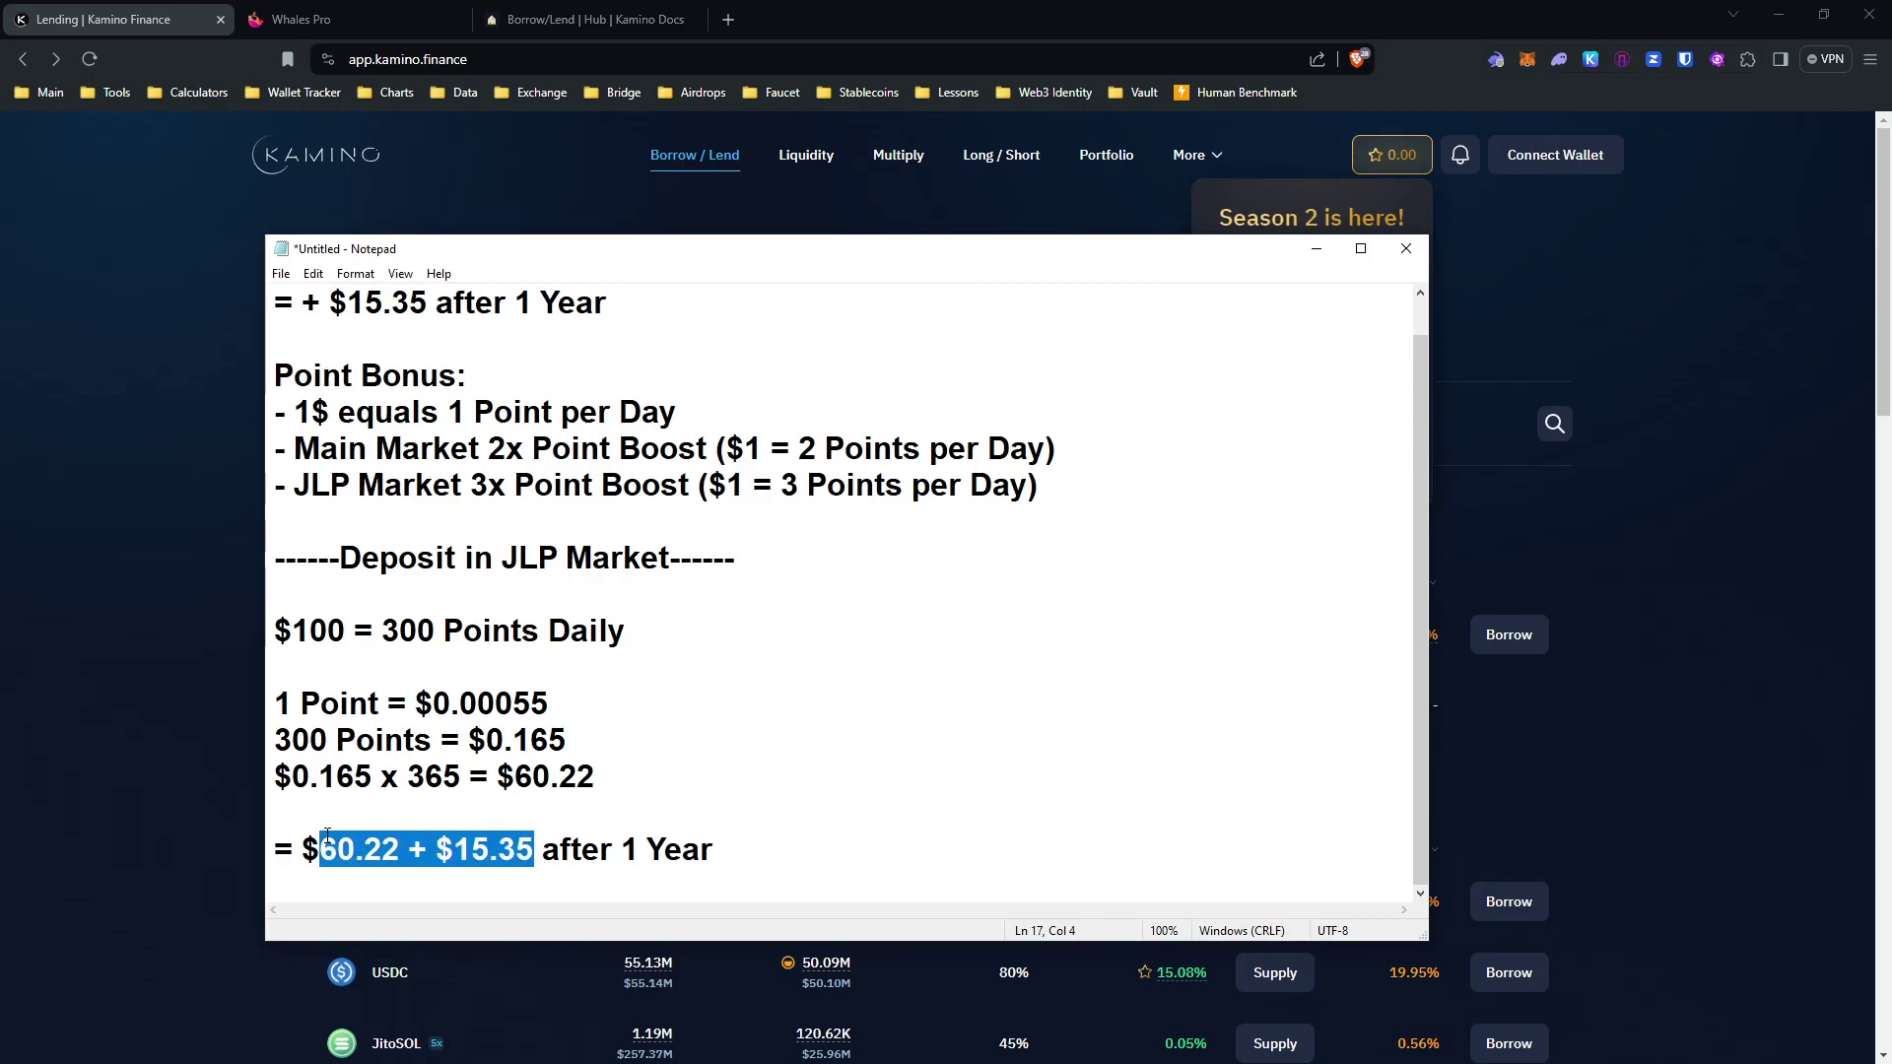
pyautogui.write('75')
# - Change the supply APY percentage in the first Notepad line to 75%
pyautogui.scroll(1, 302, 404)
pyautogui.moveTo(296, 303); pyautogui.dragTo(354, 303)
pyautogui.scroll(-1, 487, 711)
pyautogui.scroll(1, 406, 473)
pyautogui.moveTo(518, 302); pyautogui.dragTo(593, 304)
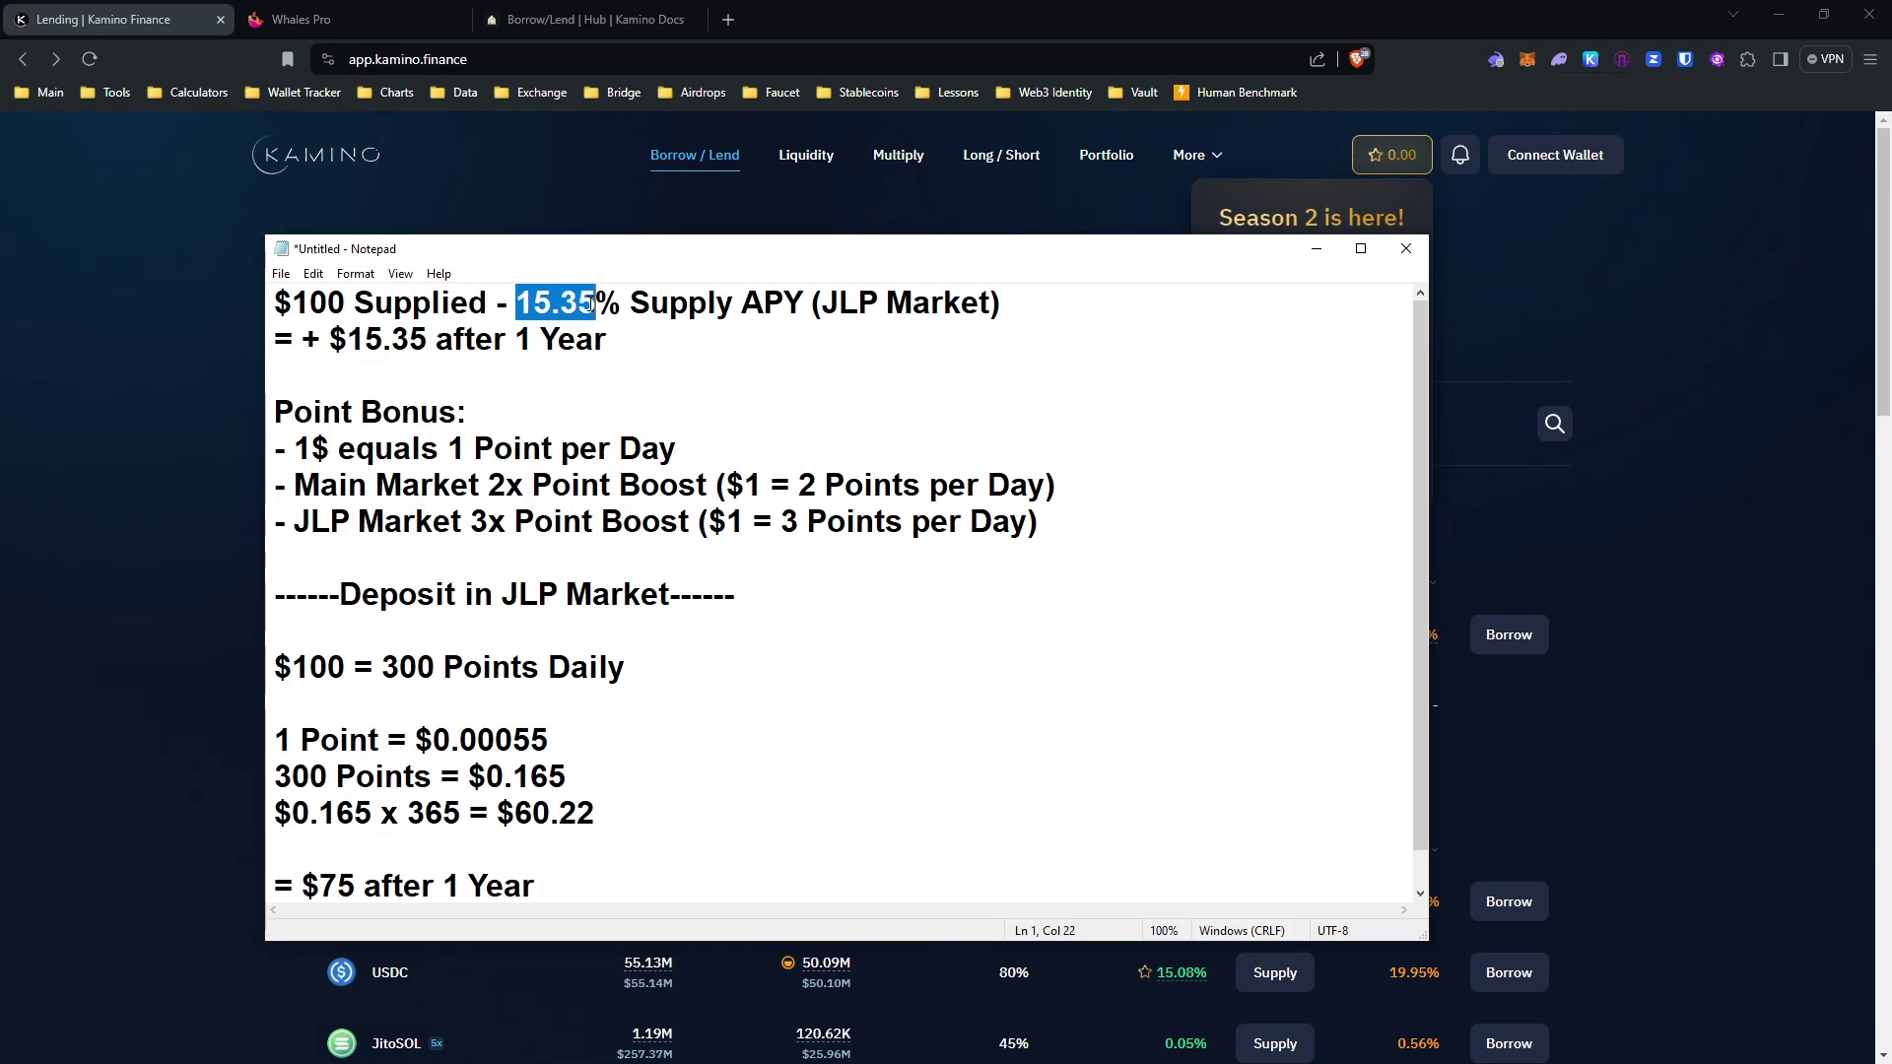
pyautogui.write('75')
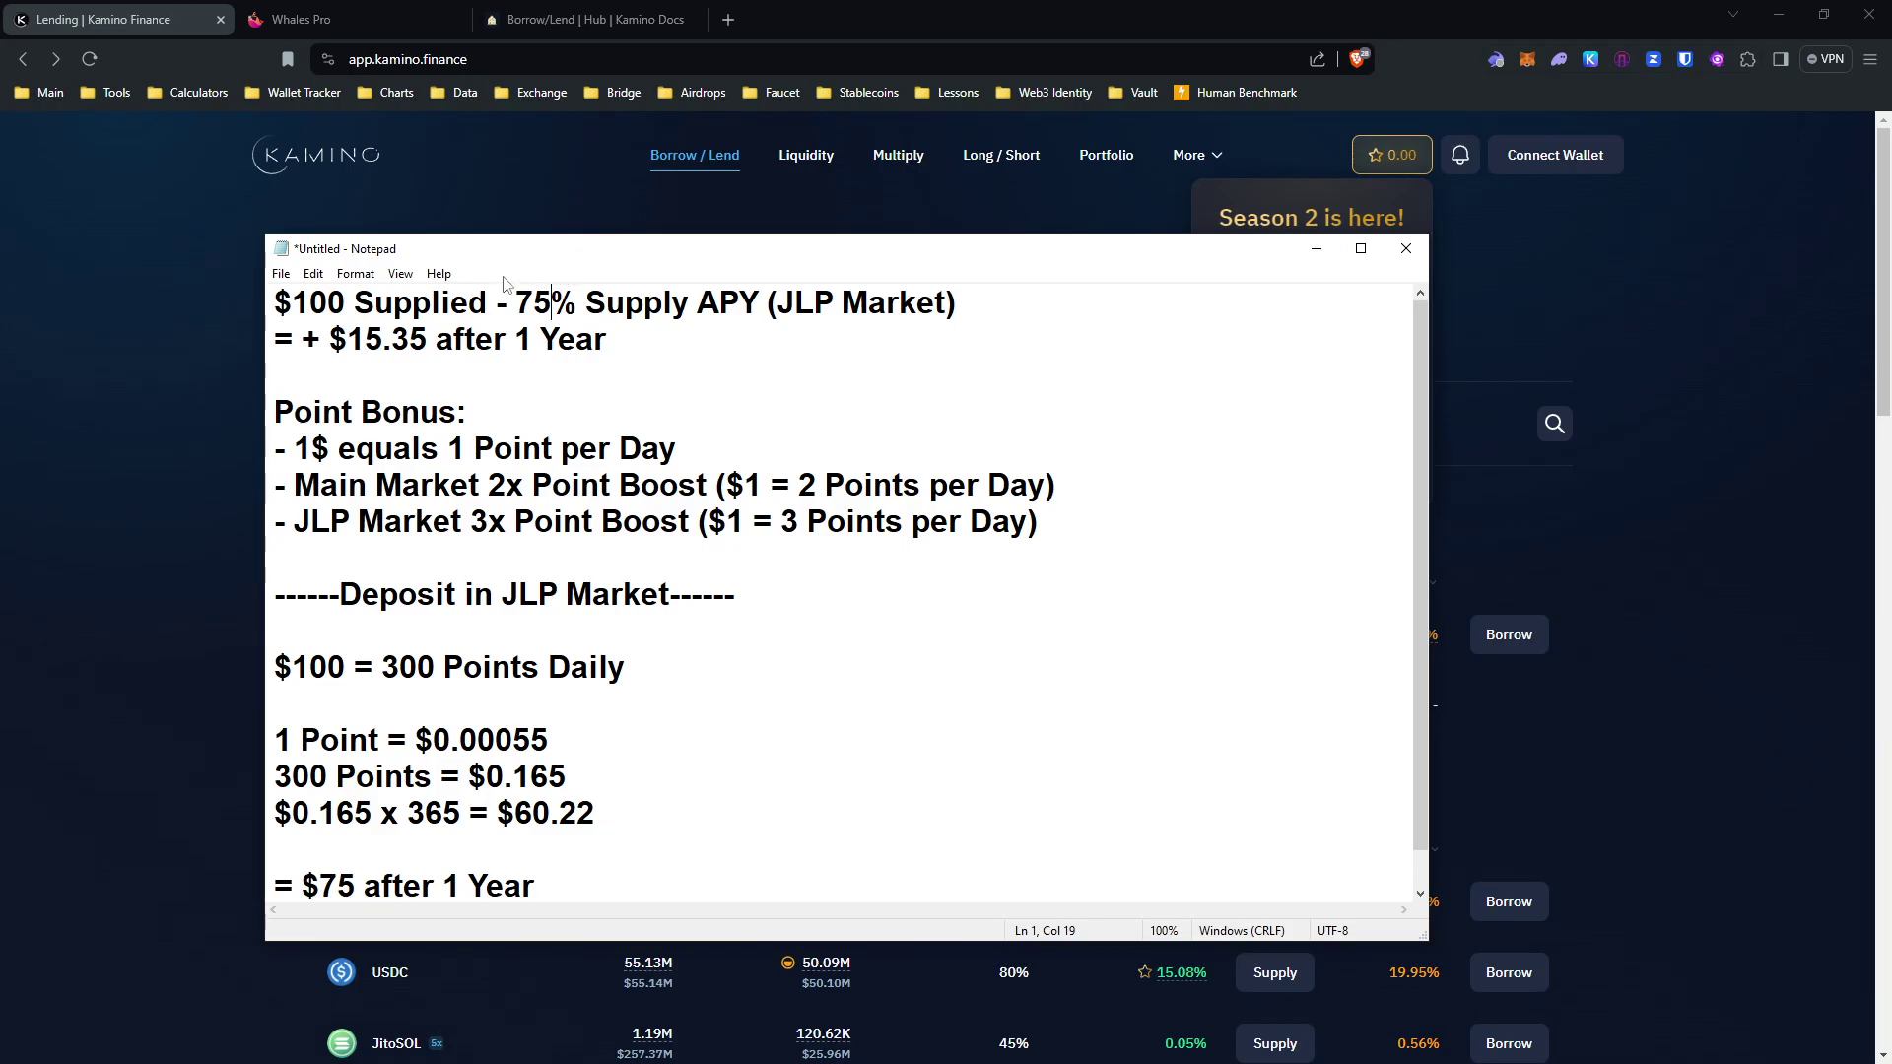
# - Highlight the 75% Supply APY entry, review the rest of the notes, and switch to the Paint flow diagram
pyautogui.moveTo(513, 303); pyautogui.dragTo(779, 311)
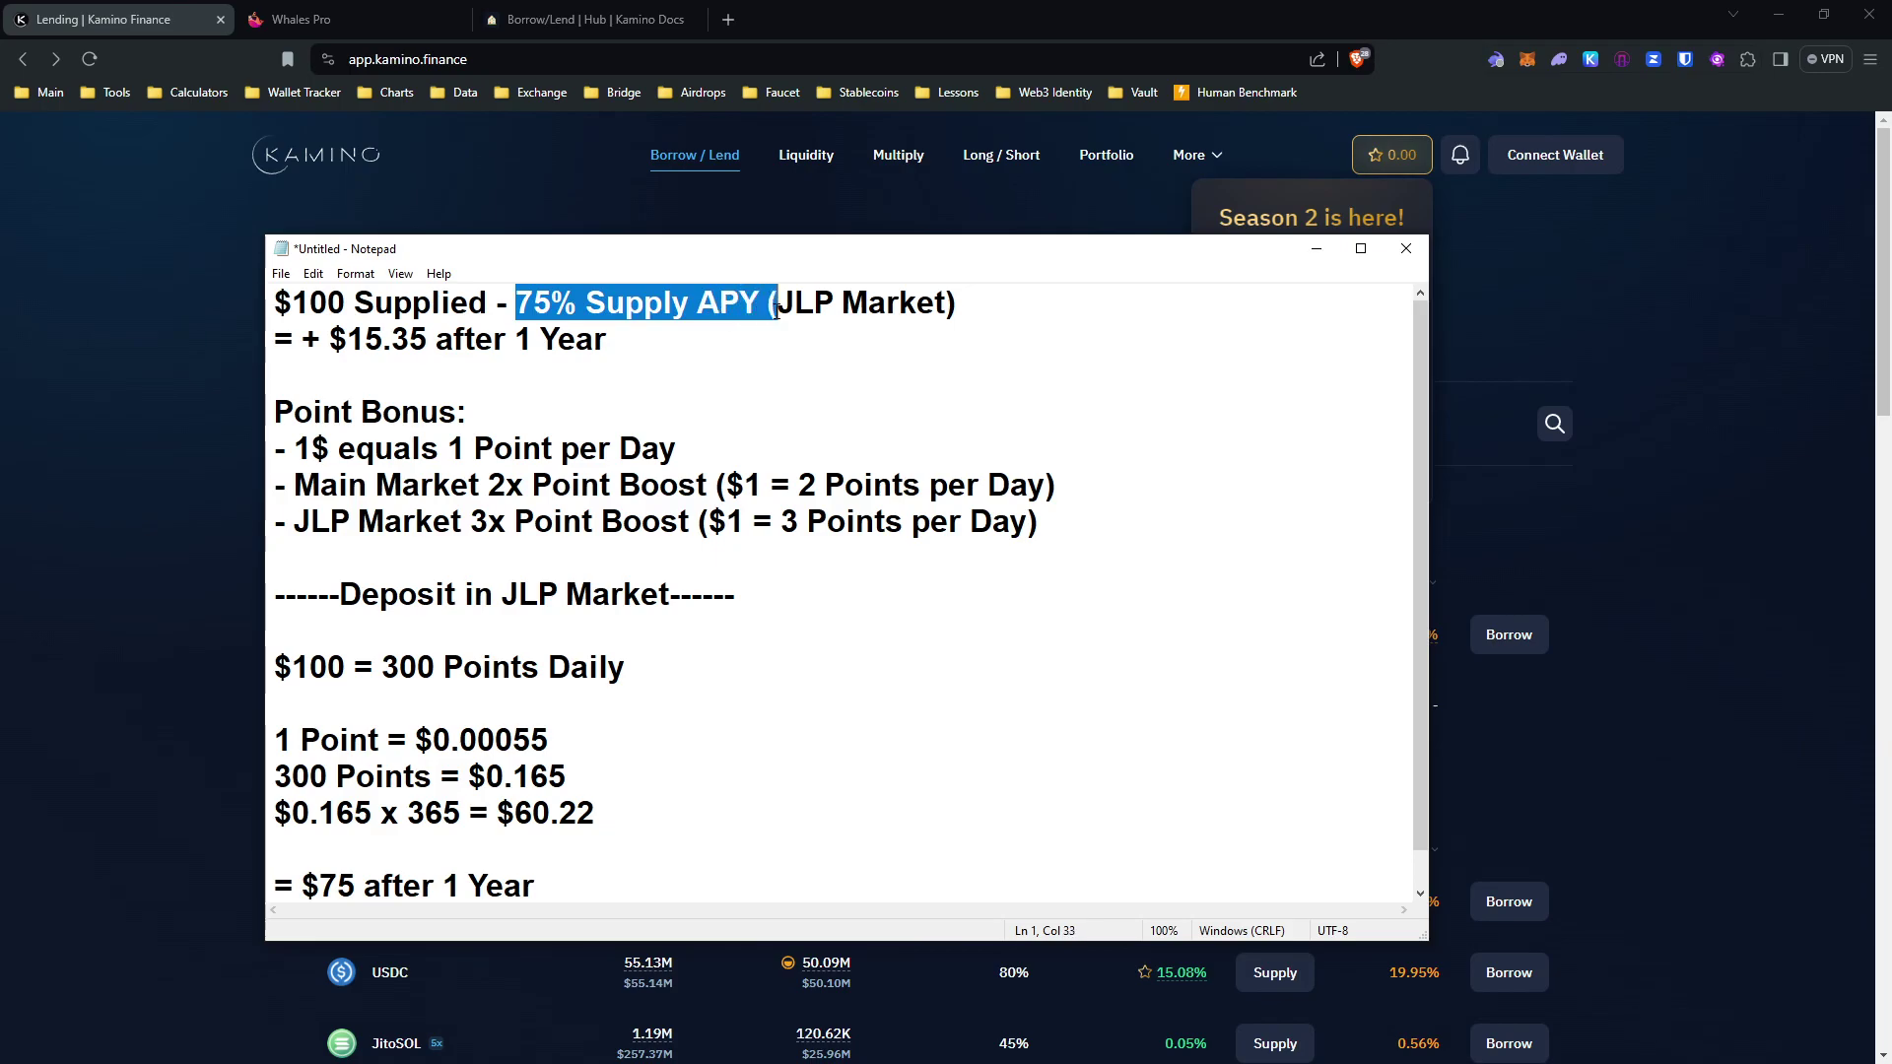
pyautogui.click(1290, 384)
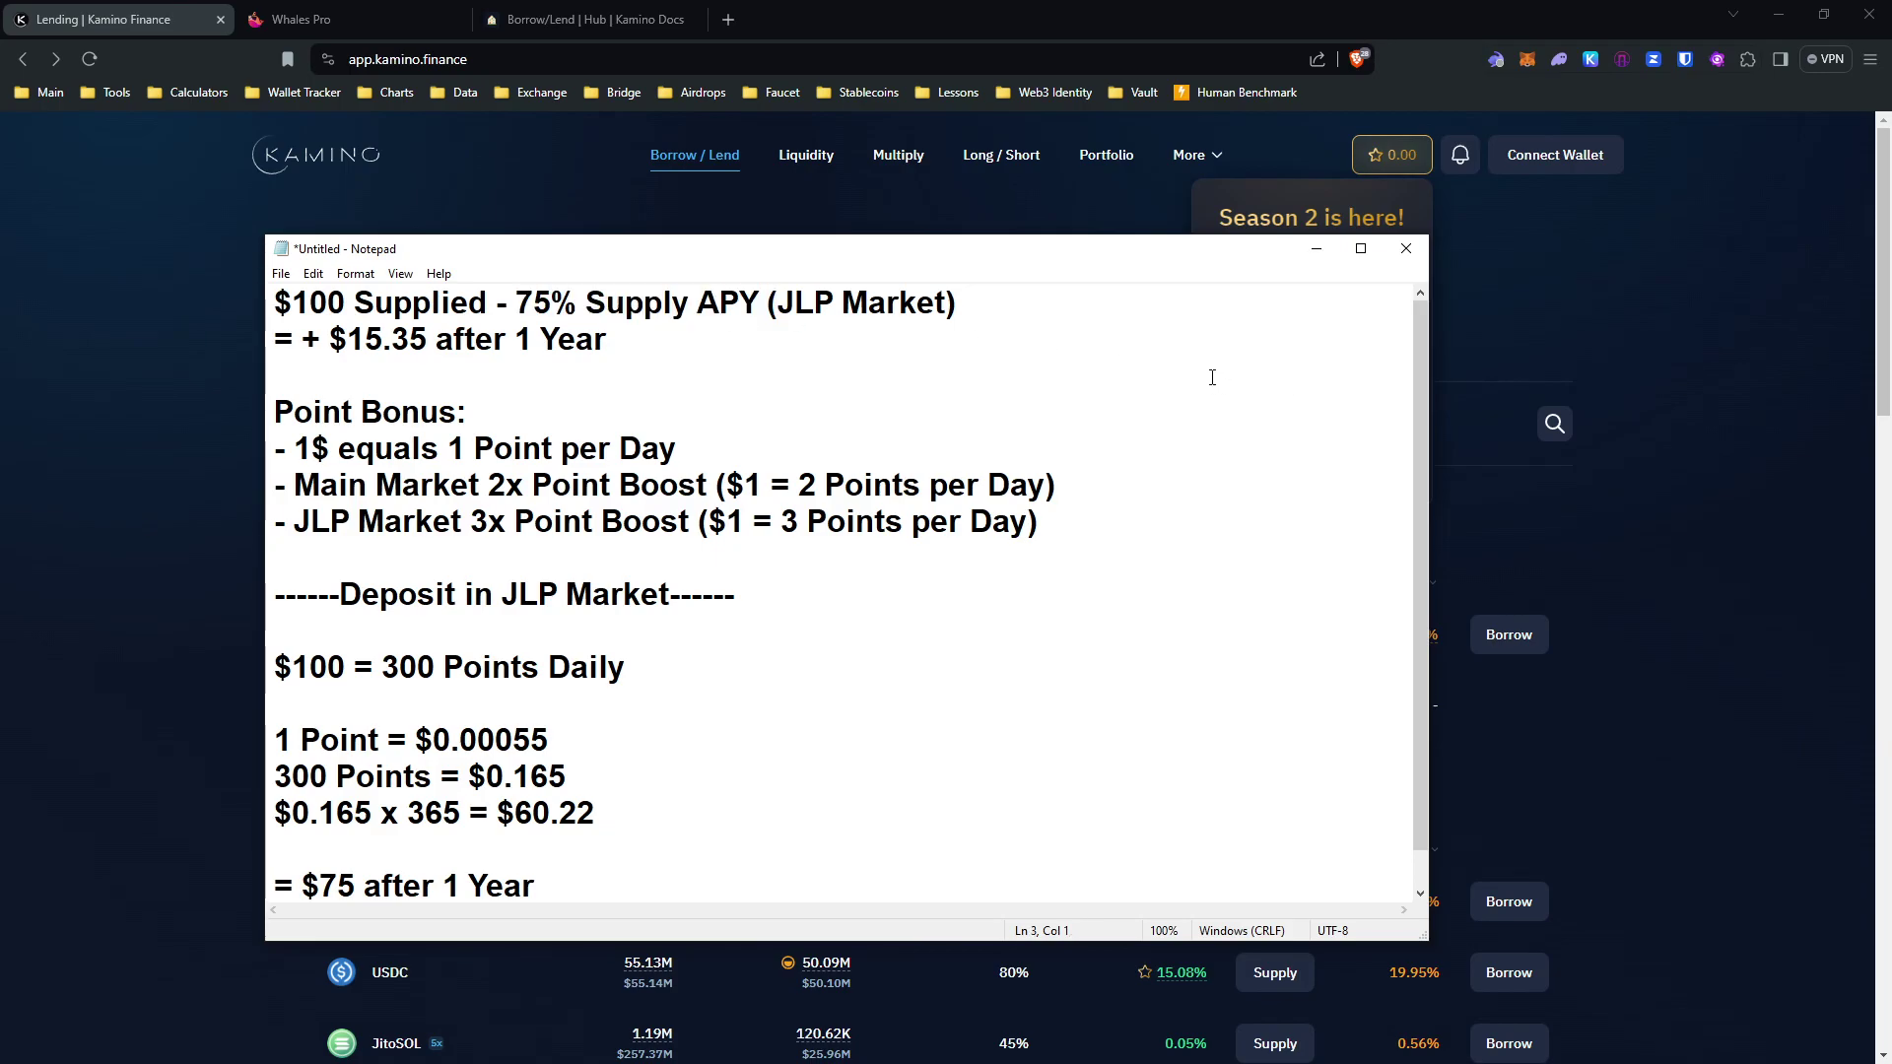
pyautogui.scroll(-1, 737, 475)
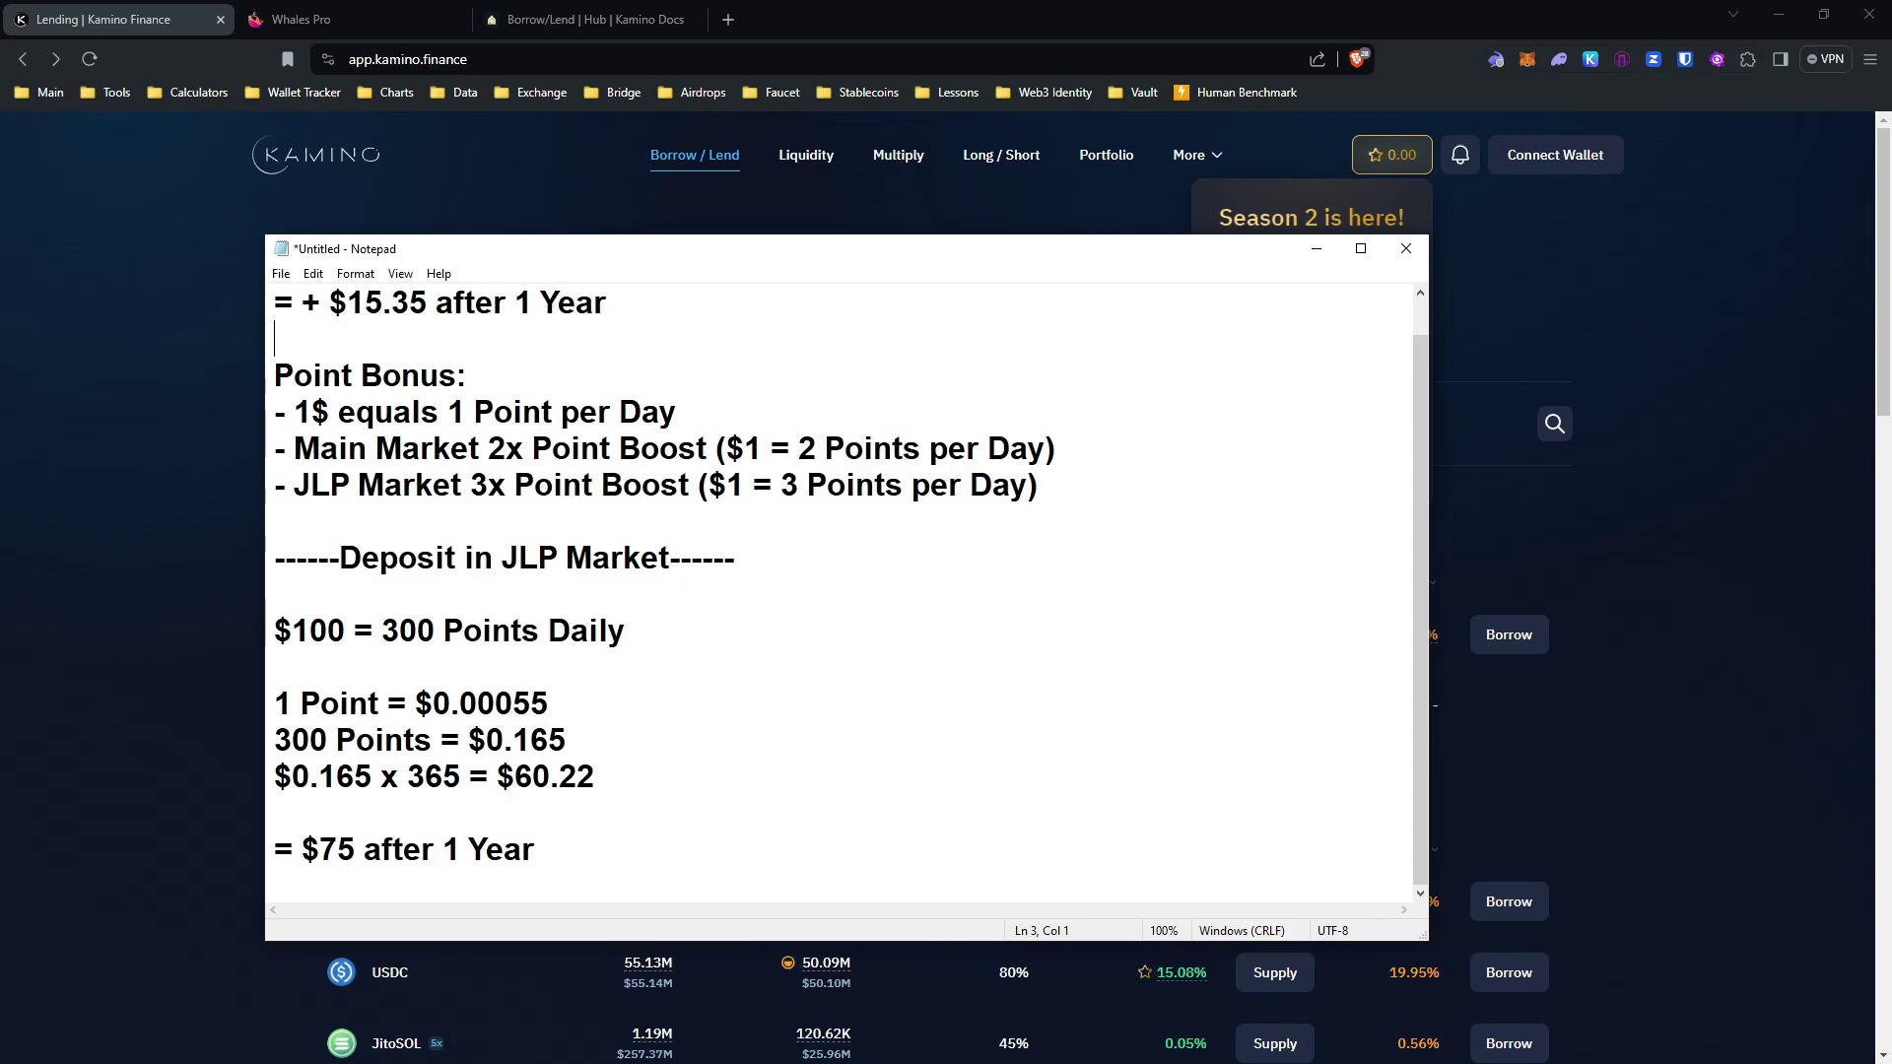
pyautogui.hotkey('alt', 'Tab')
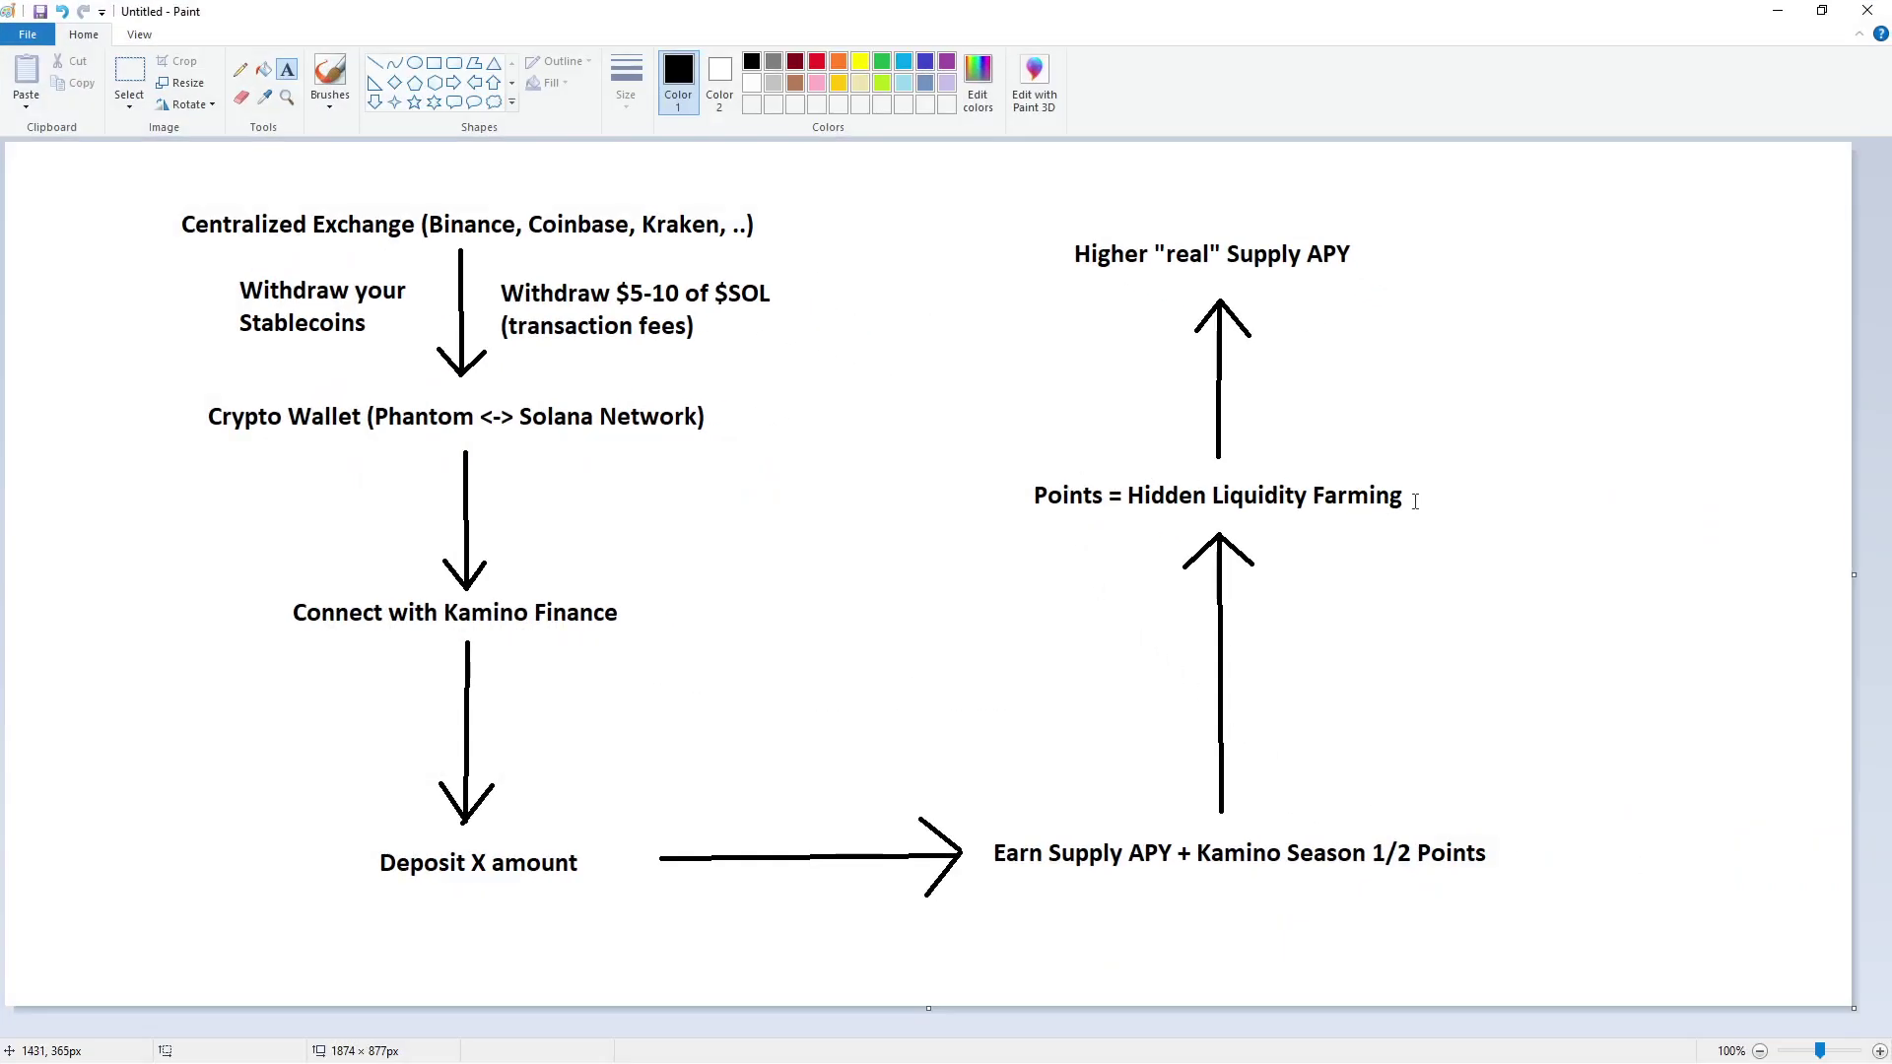
# - Circle the Higher "real" Supply APY text in the flow diagram with a freehand brush stroke and return to the Kamino lending page
pyautogui.click(329, 73)
pyautogui.moveTo(1306, 281)
pyautogui.mouseDown()
pyautogui.moveTo(1082, 296)
pyautogui.moveTo(1059, 195)
pyautogui.moveTo(1379, 193)
pyautogui.moveTo(1336, 276)
pyautogui.moveTo(1292, 285)
pyautogui.mouseUp()
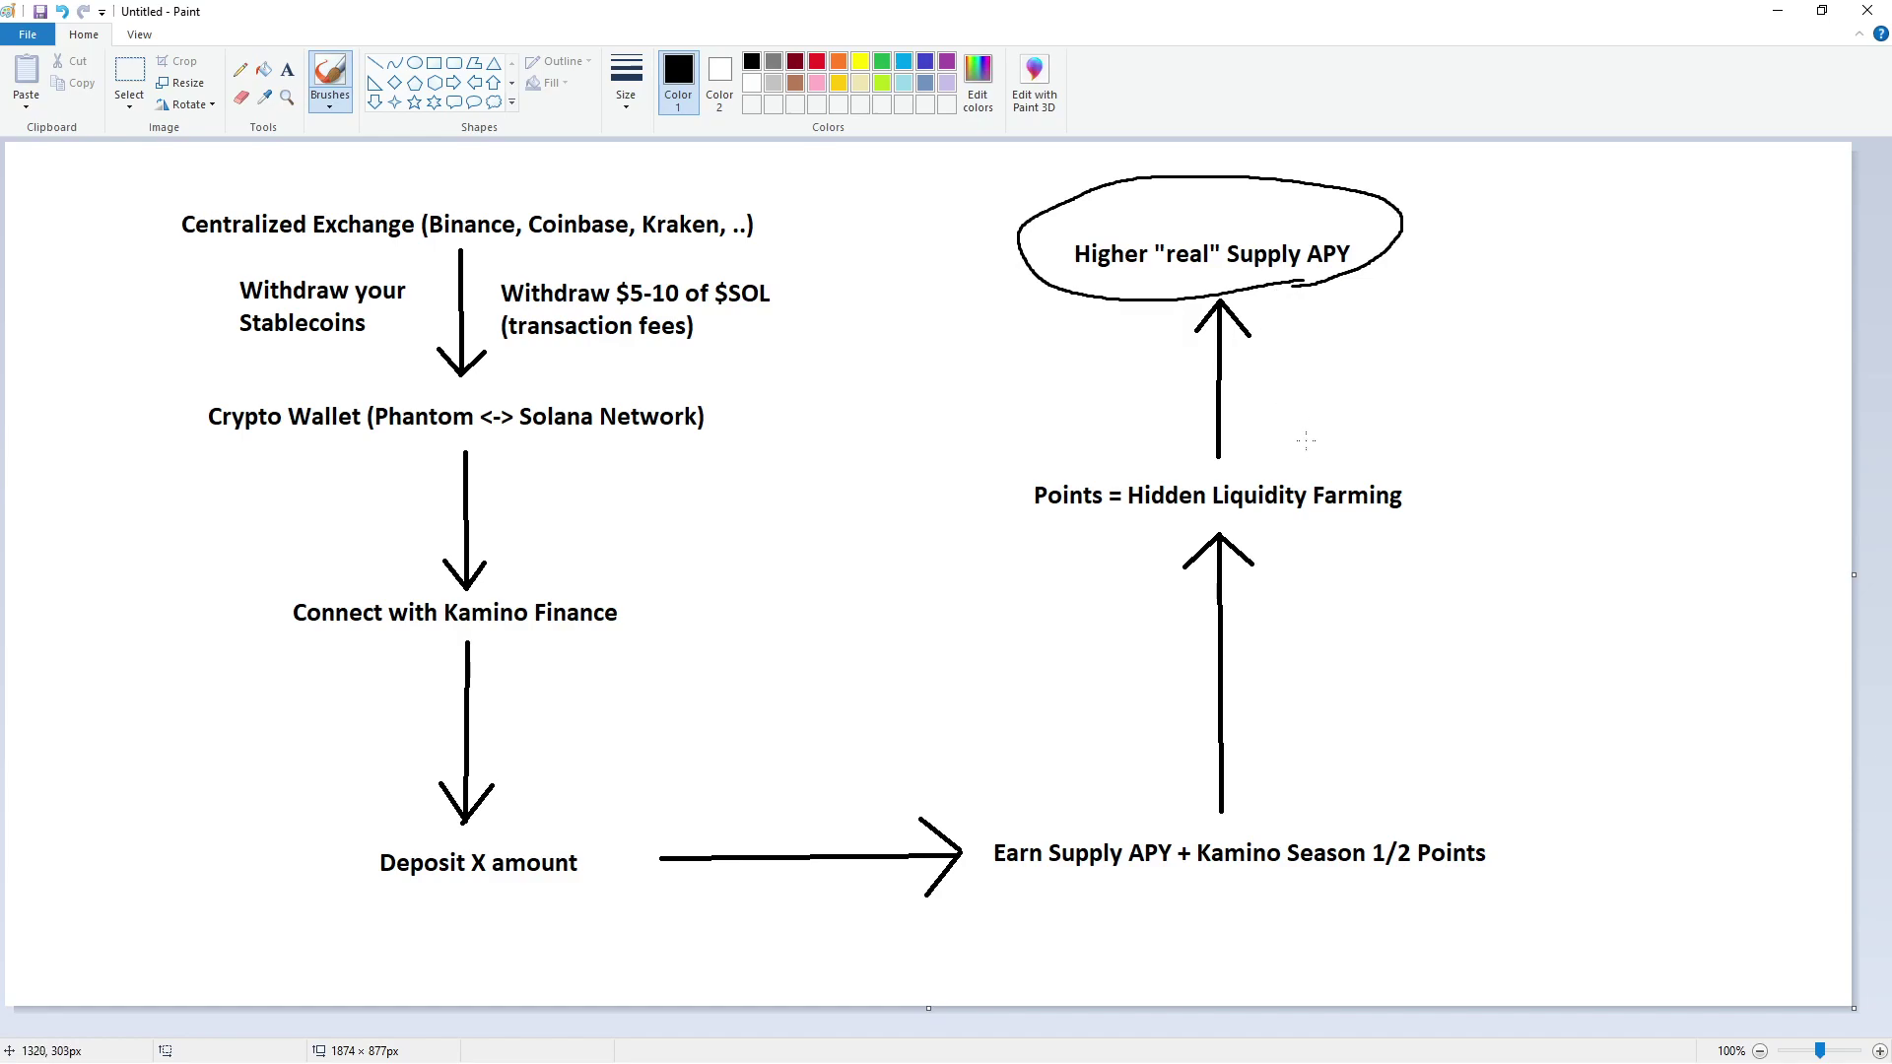
pyautogui.click(1779, 10)
pyautogui.click(1322, 342)
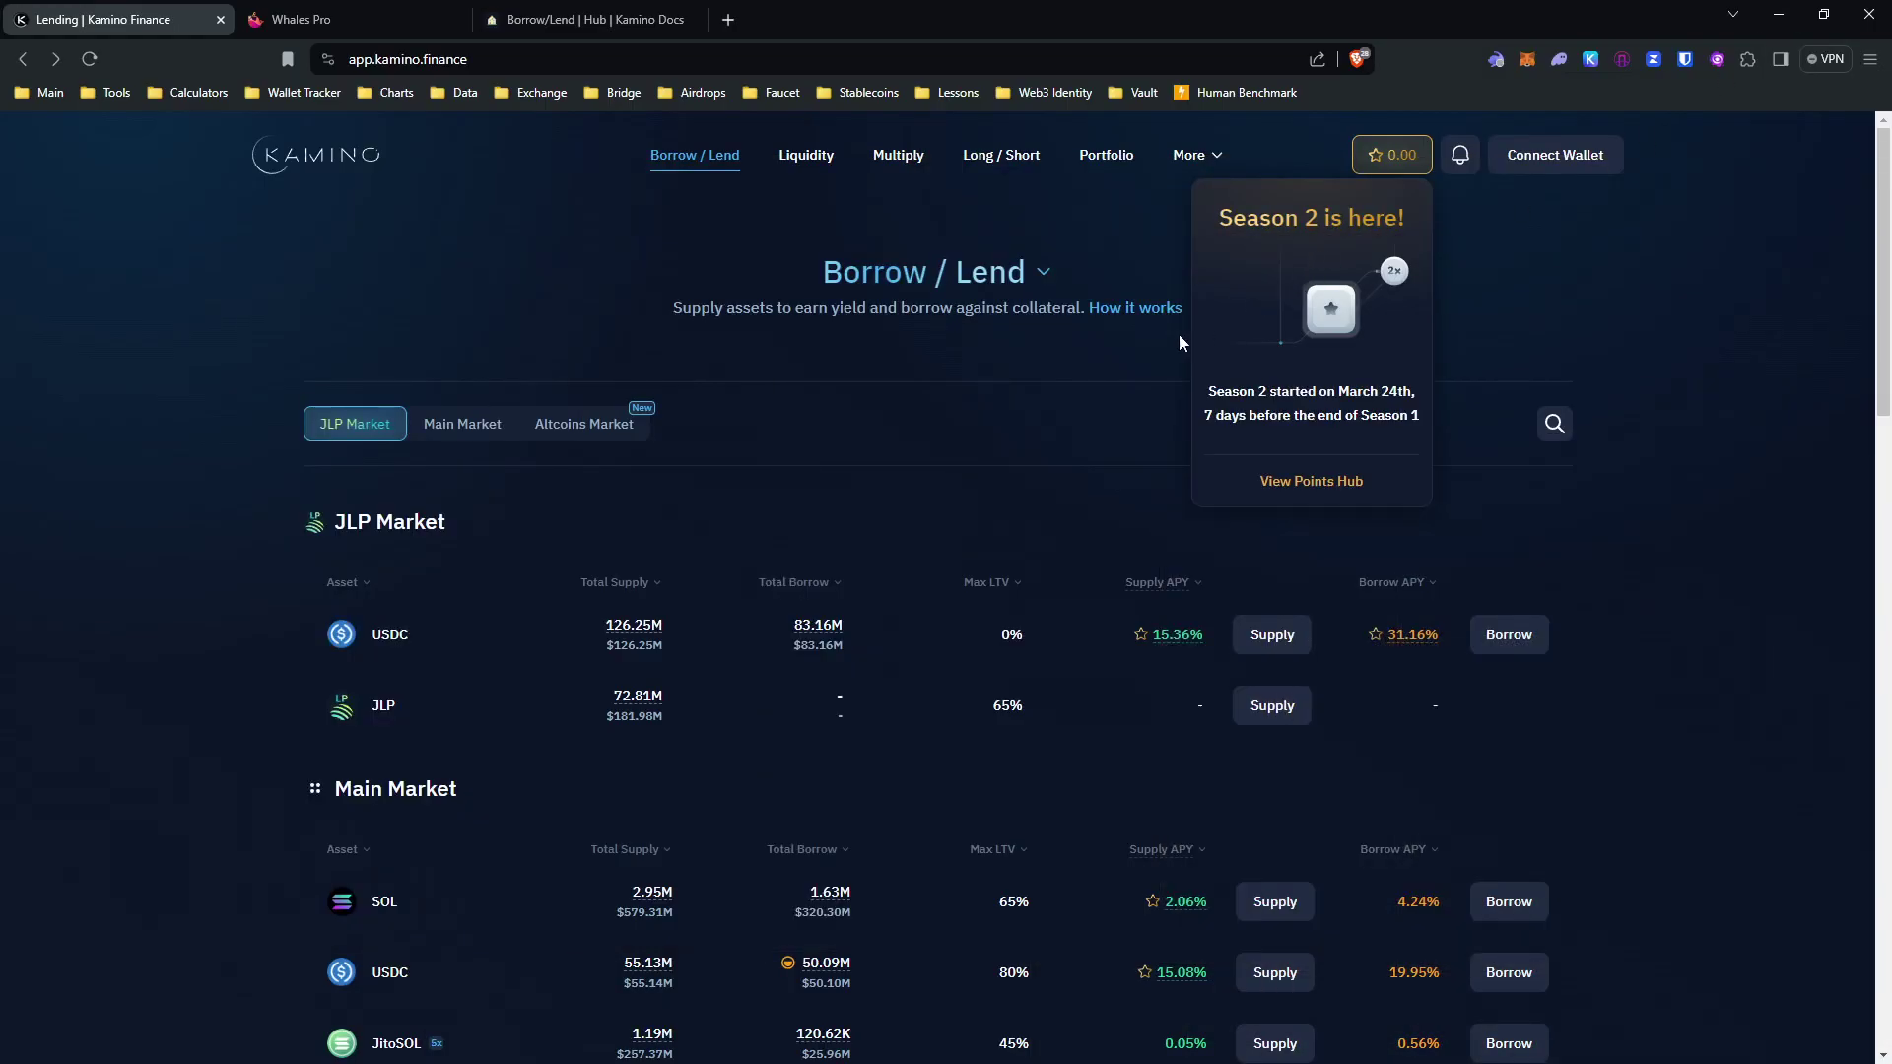
# - Review the JLP Market and Main Market supply rates, and glance at the Borrow/Lend page in Kamino Docs
pyautogui.scroll(-2, 1055, 382)
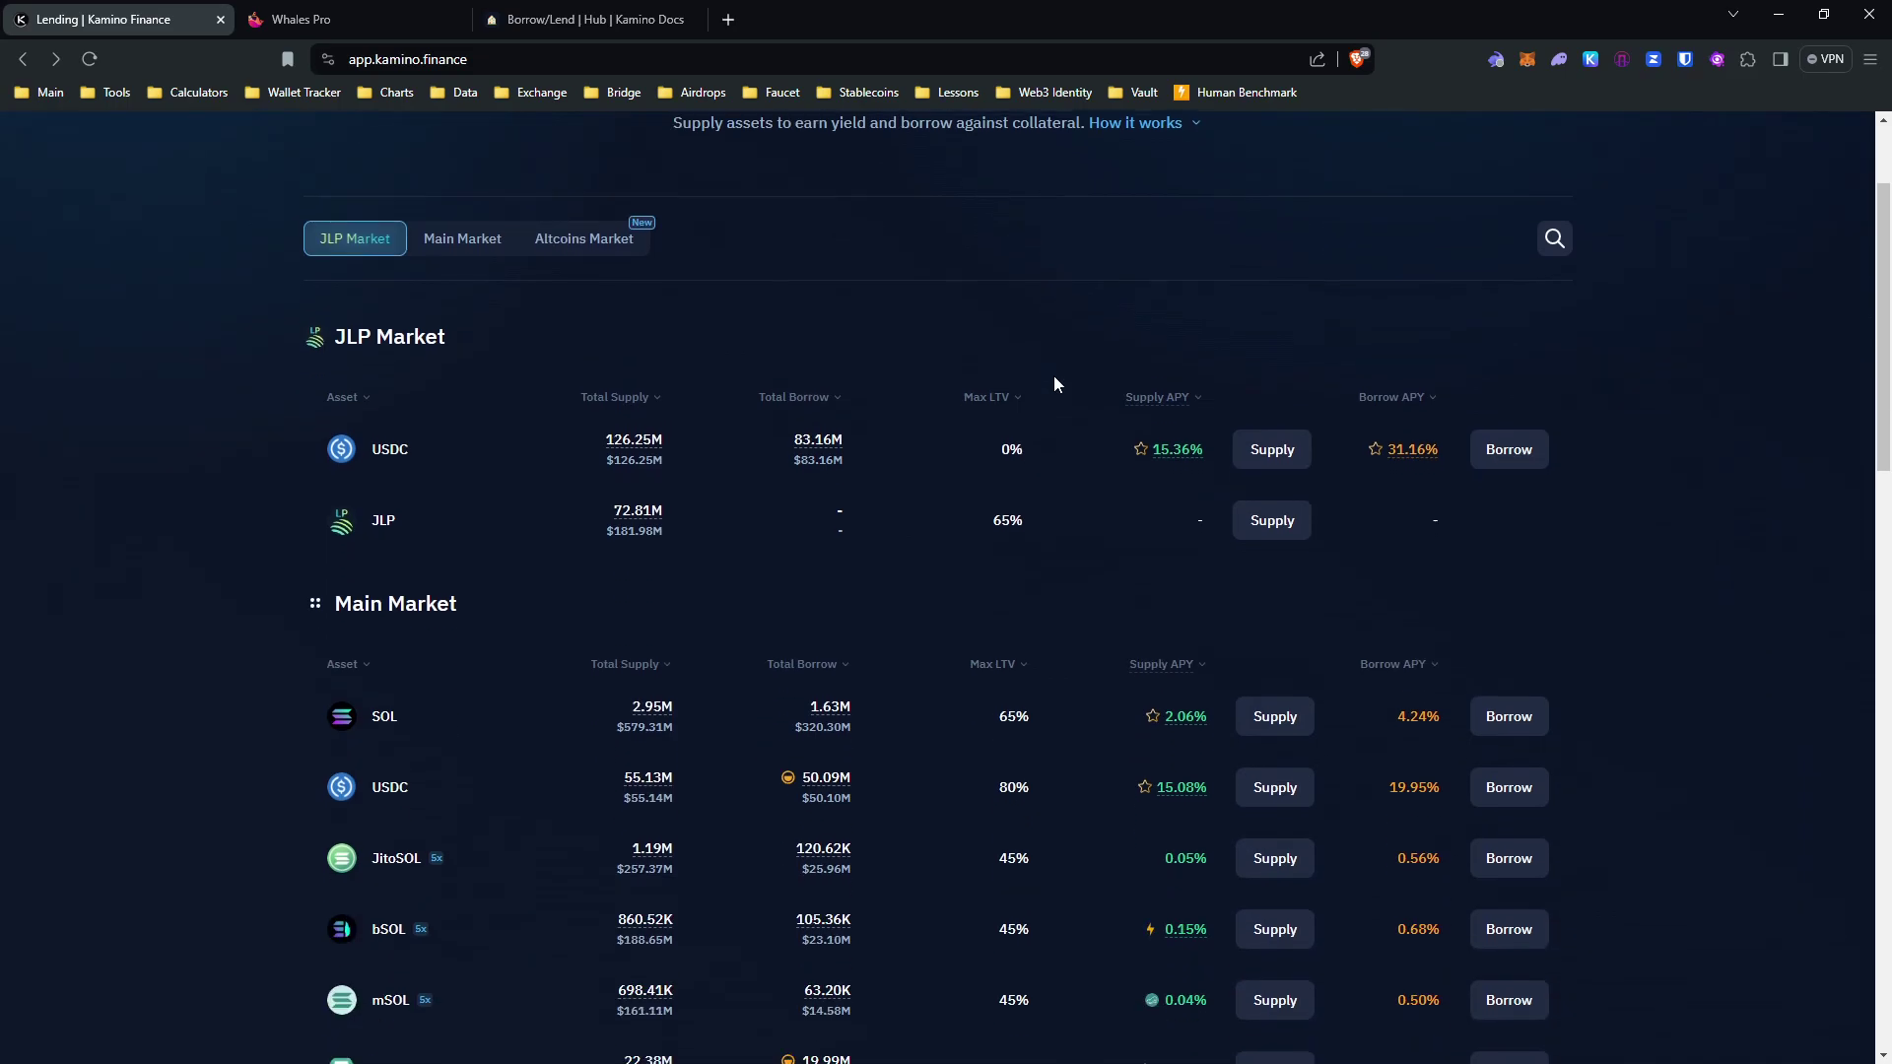
pyautogui.scroll(2, 1052, 394)
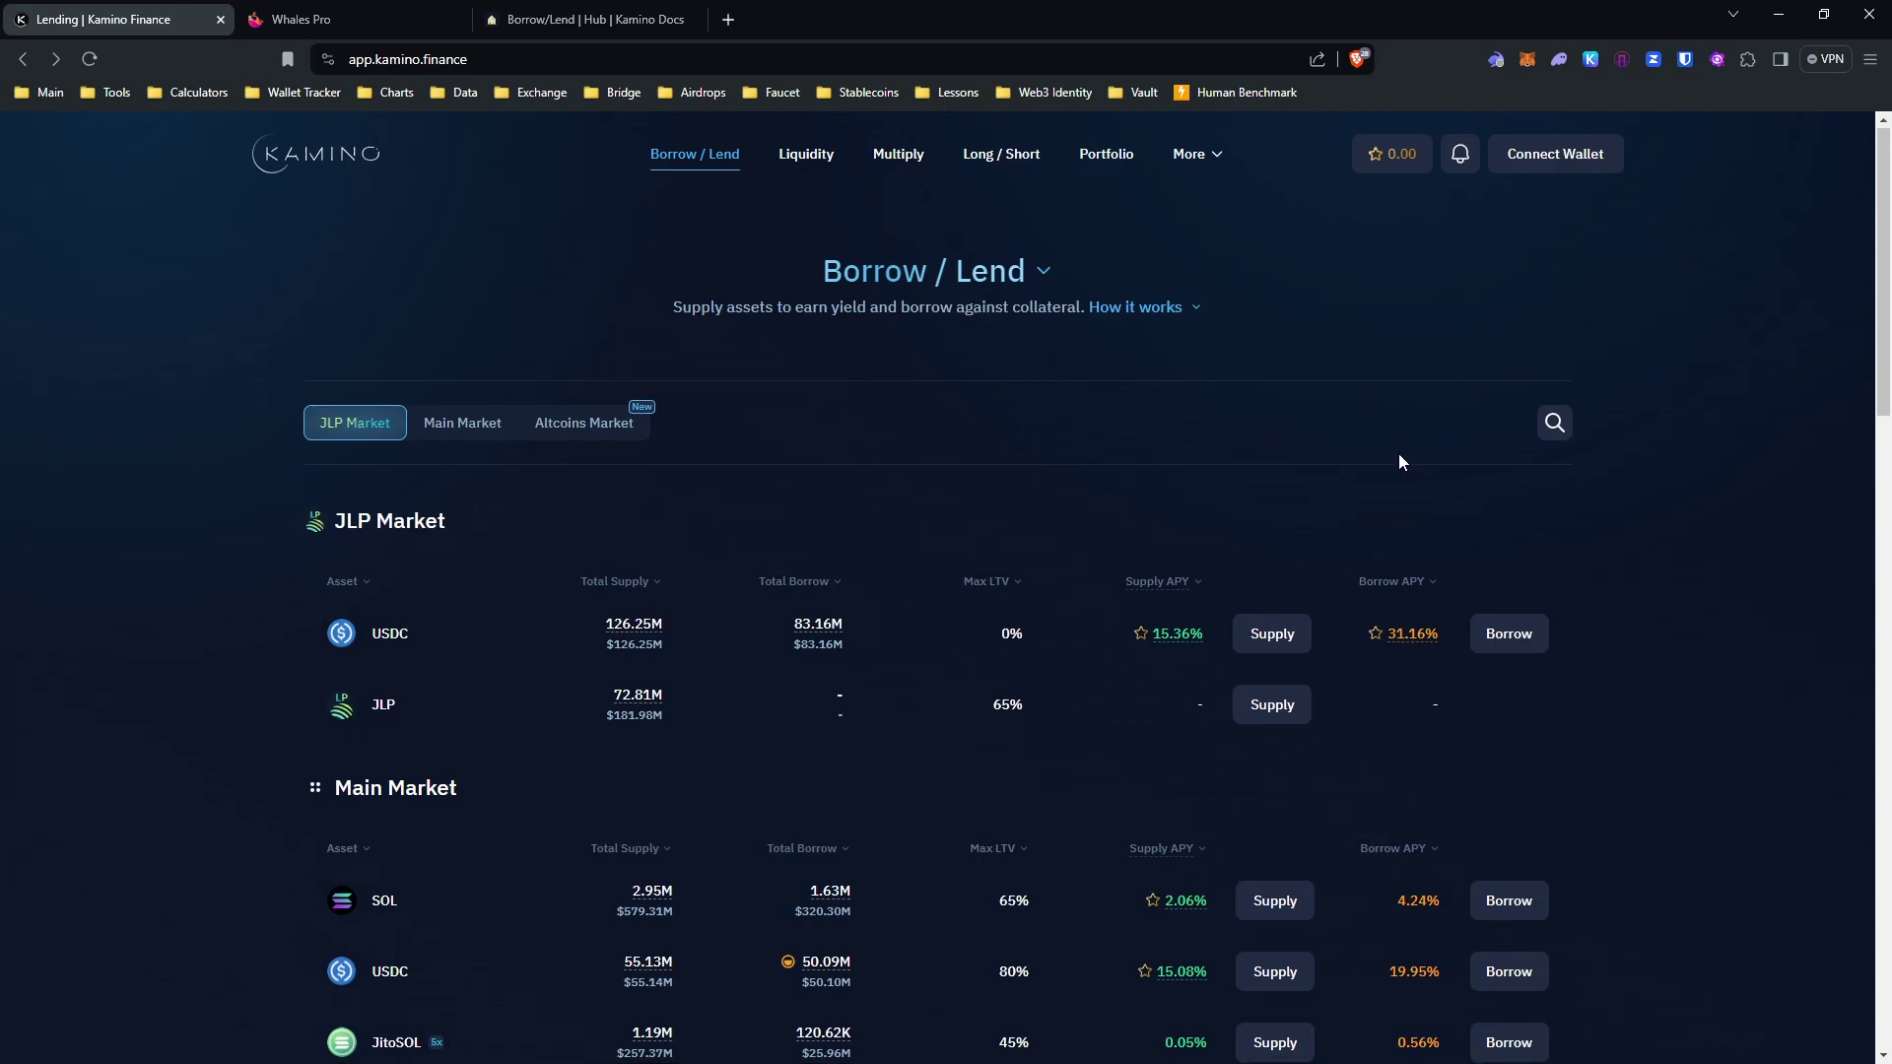
pyautogui.scroll(-2, 1625, 615)
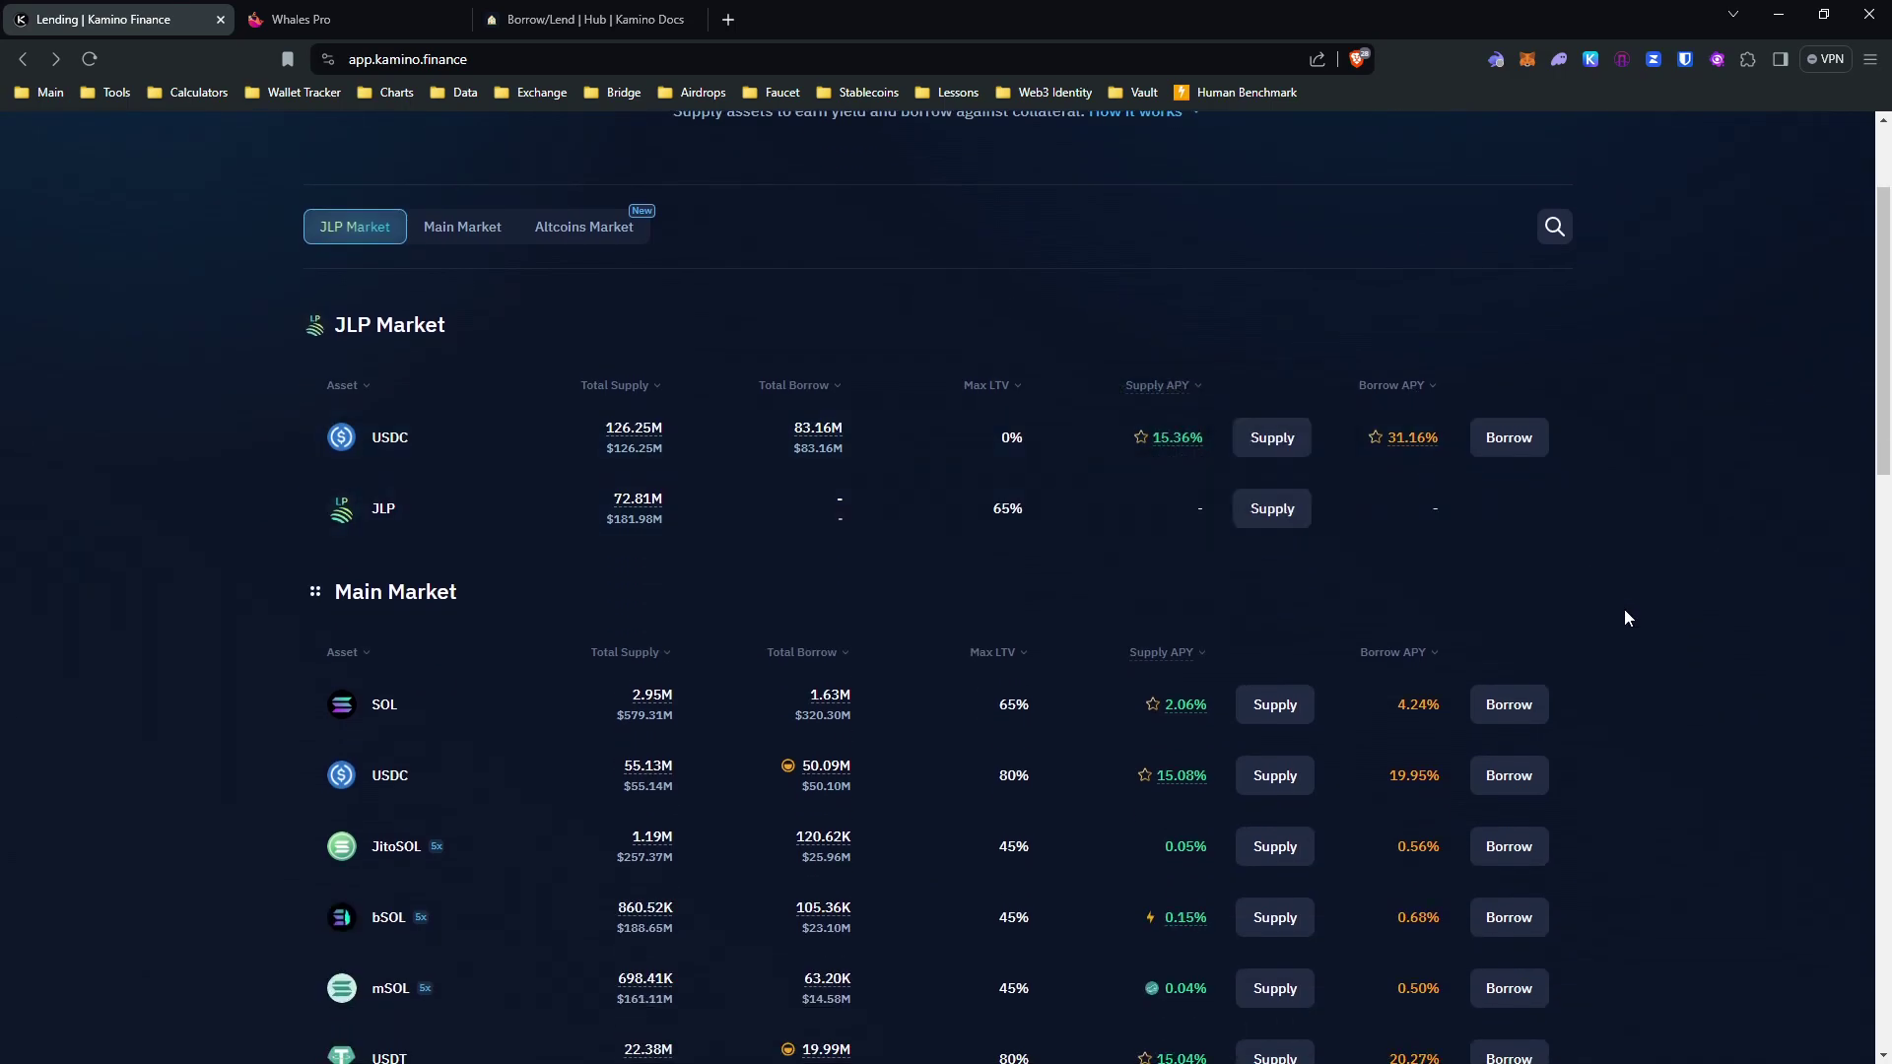
pyautogui.click(586, 19)
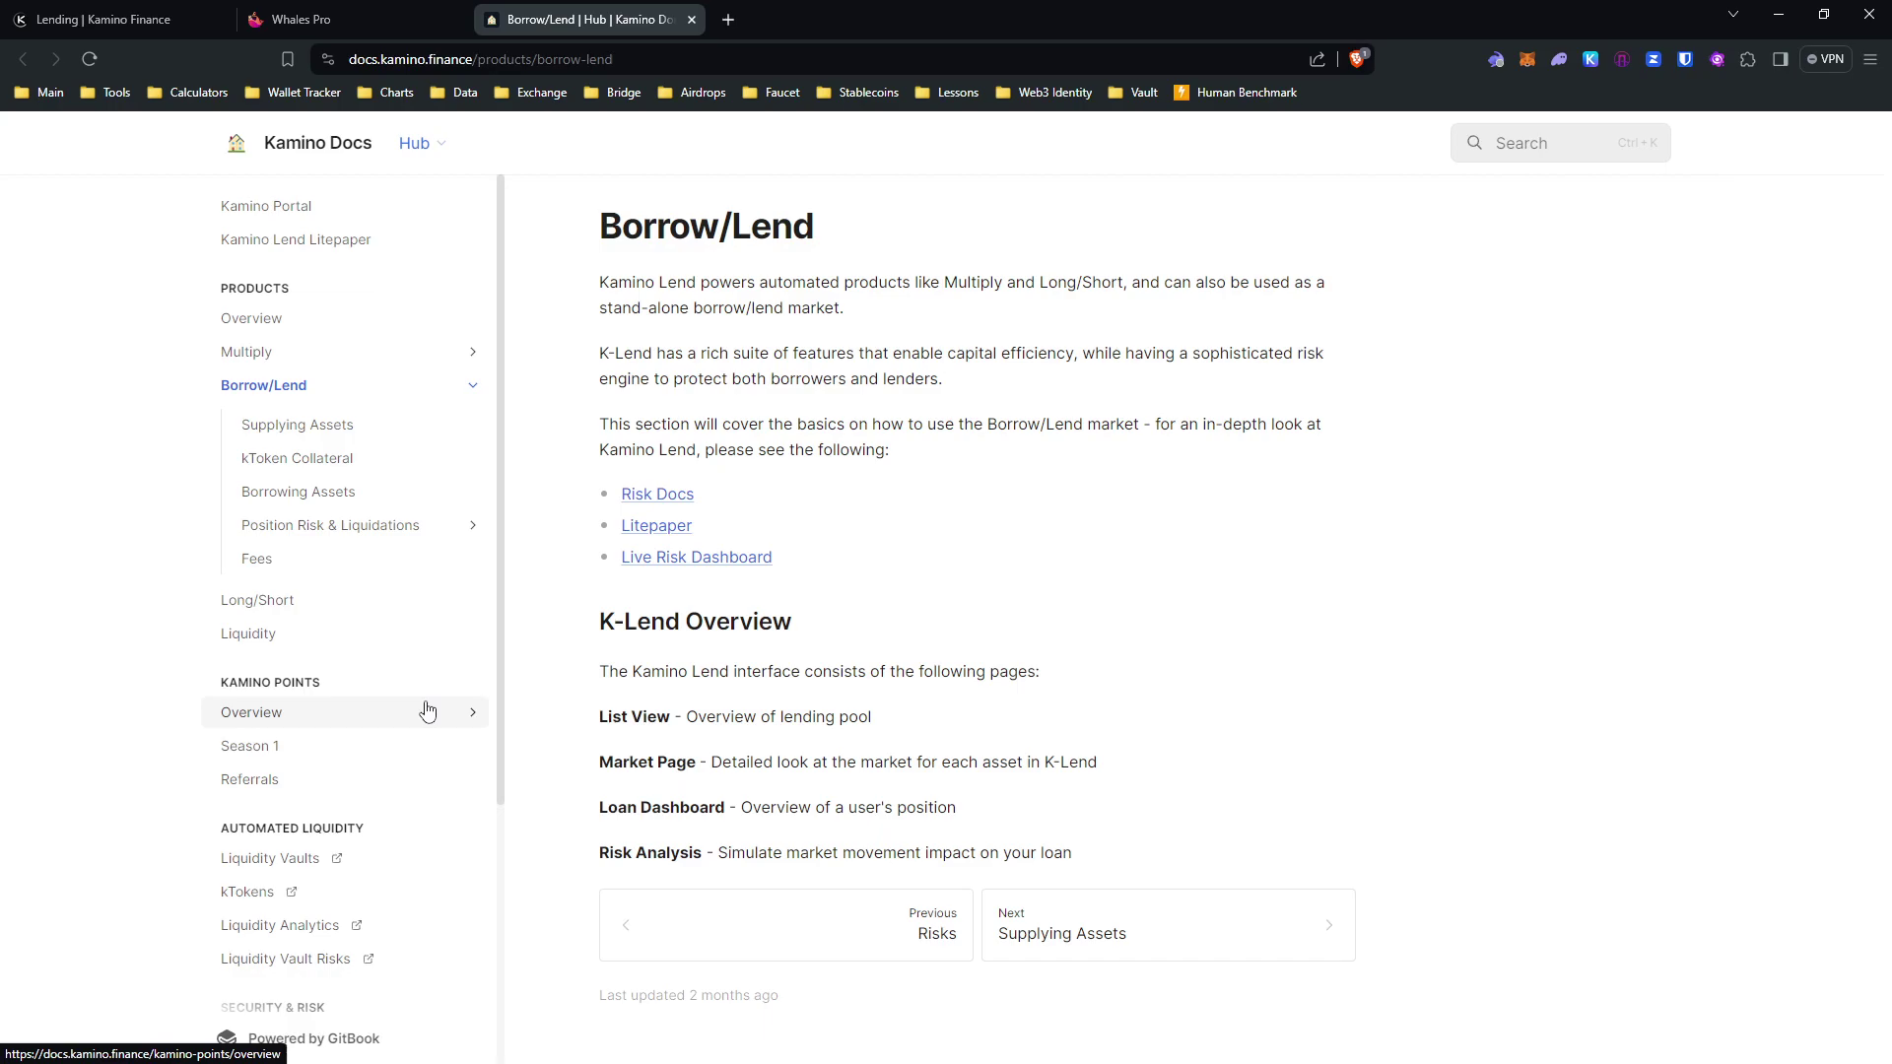
pyautogui.click(128, 19)
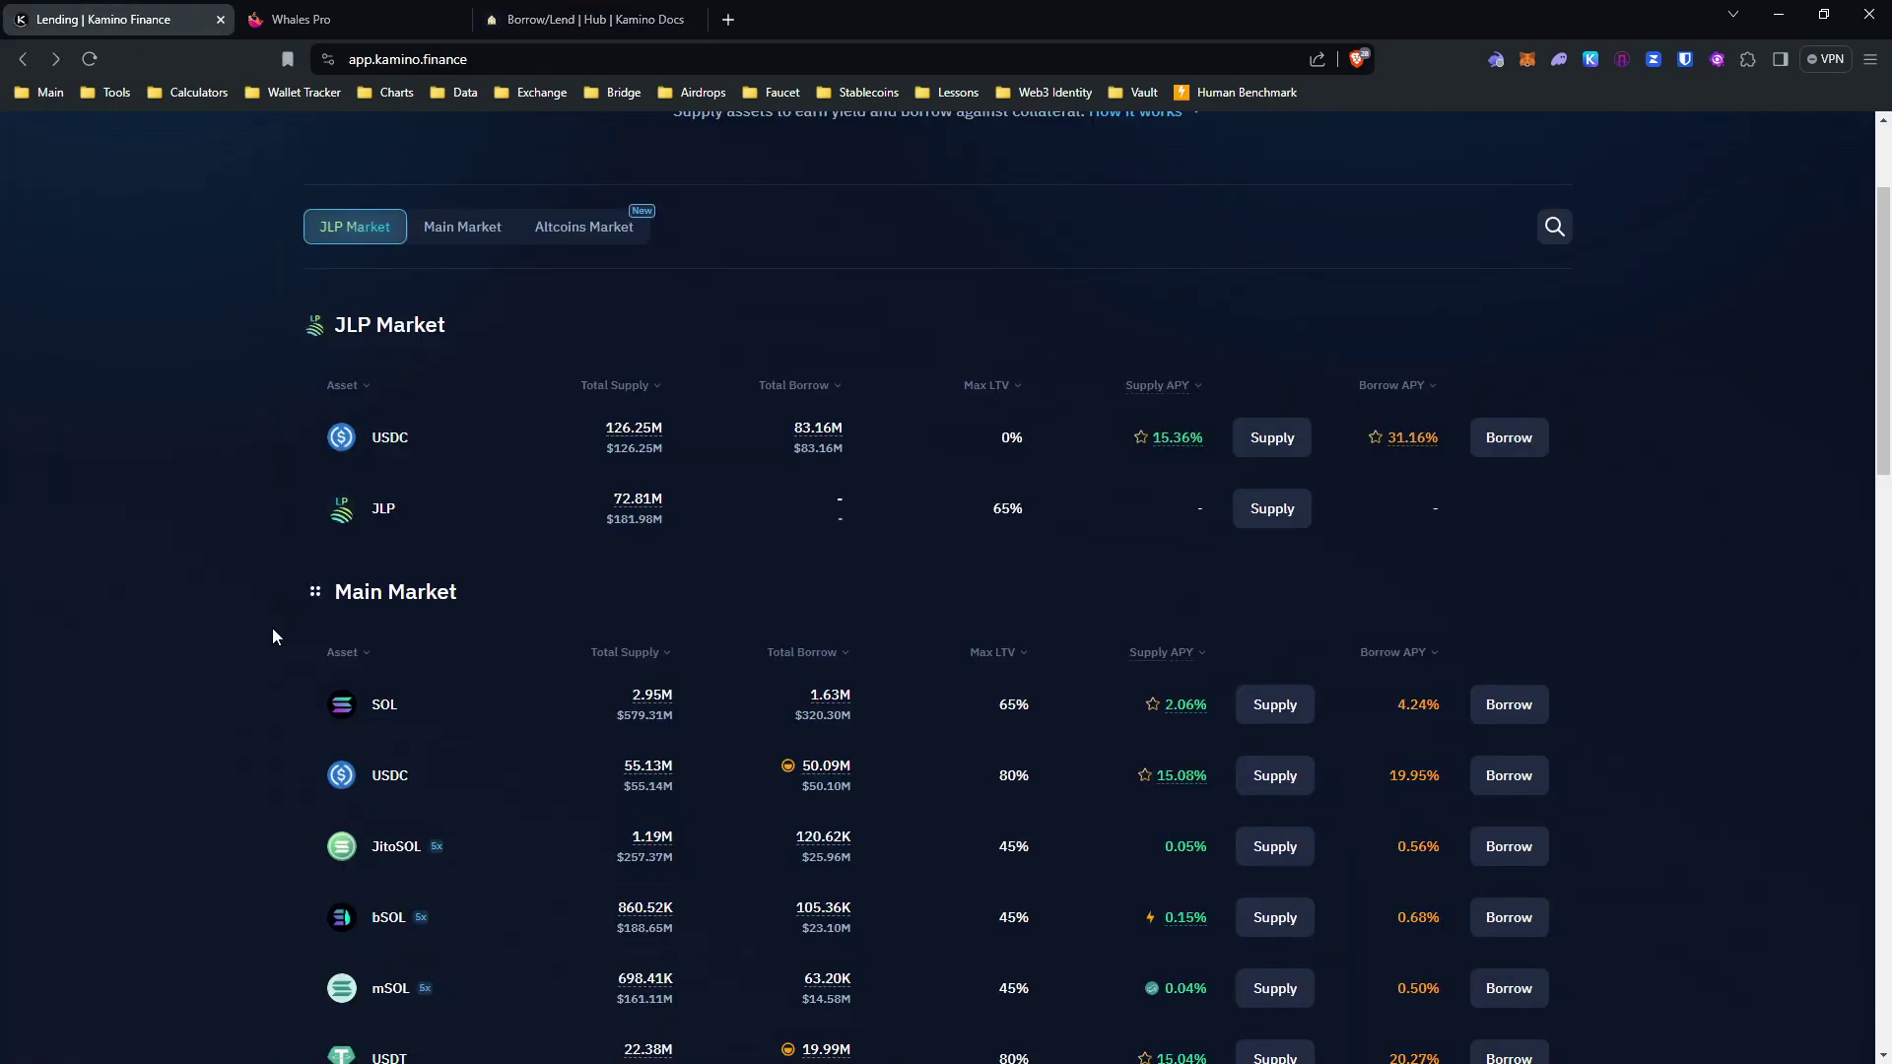
pyautogui.scroll(2, 273, 628)
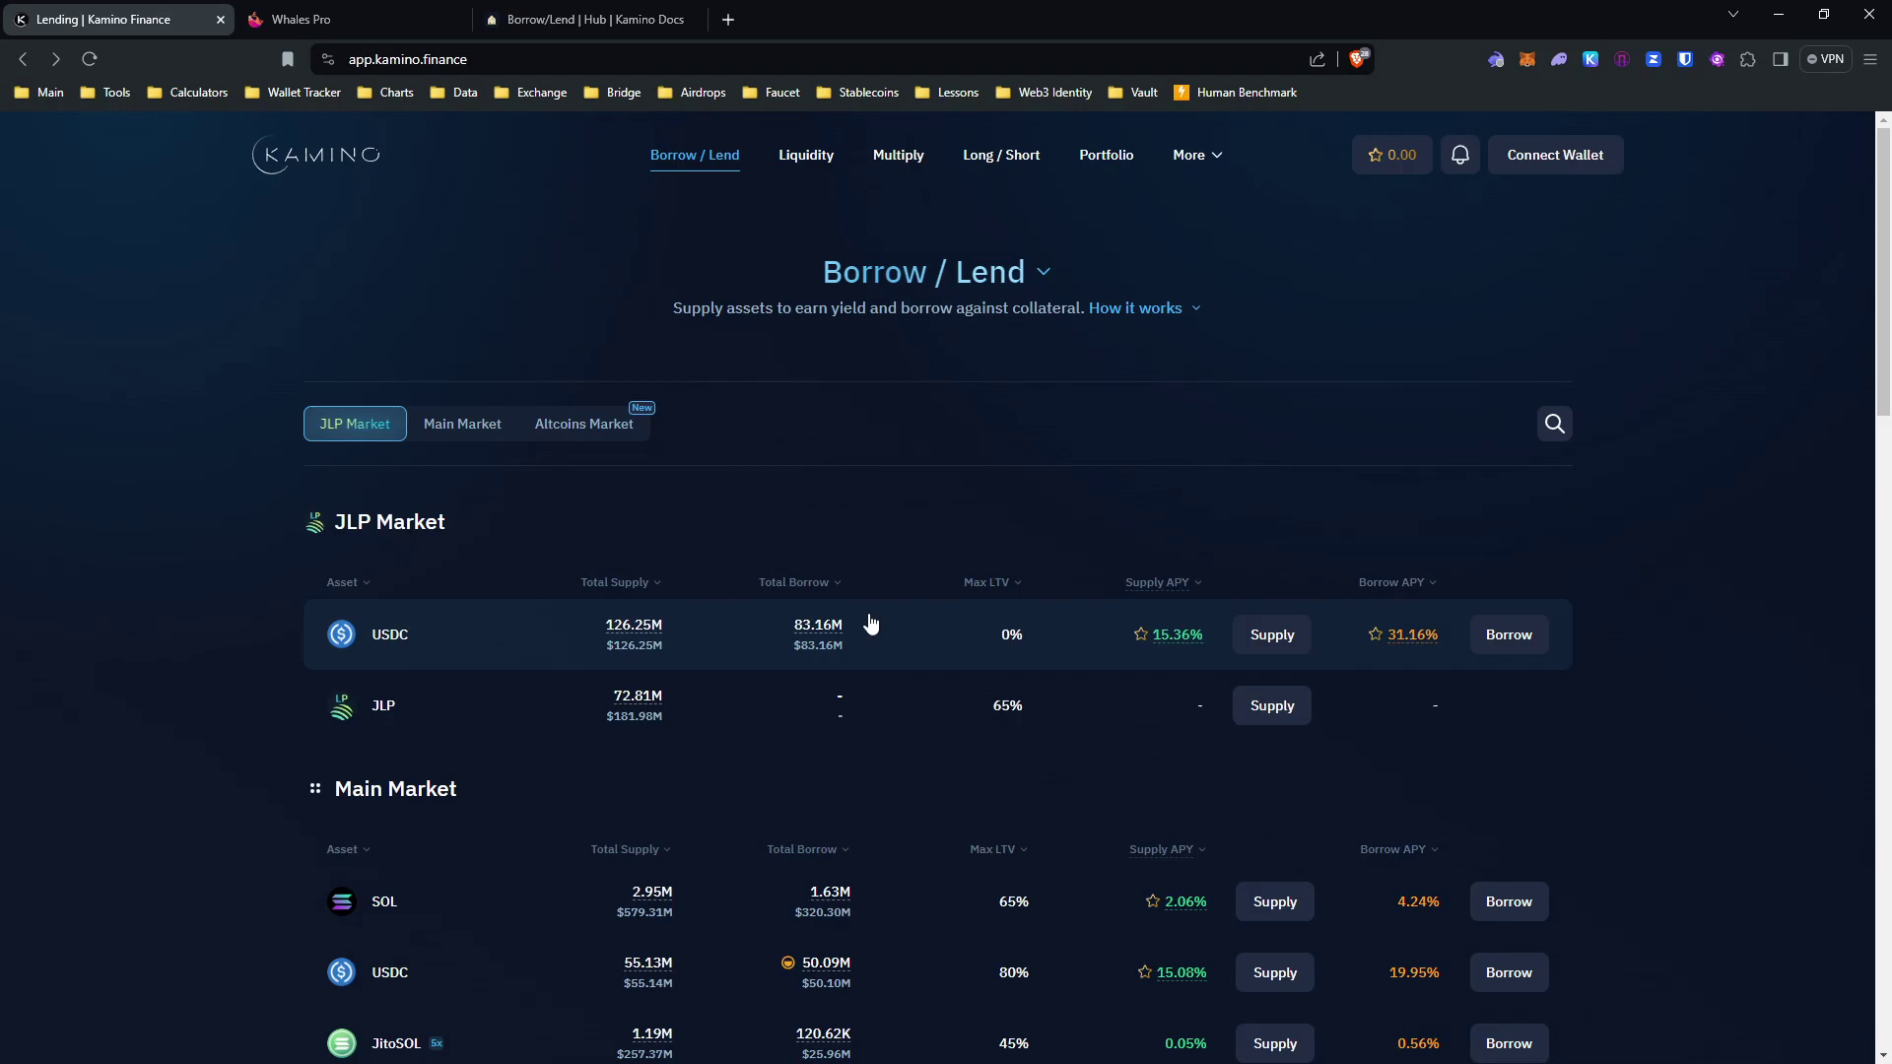
# - Look through all lending markets from the JLP Market to the Altcoins Market and back, and switch to the Paint bank loan diagram
pyautogui.middleClick(222, 374)
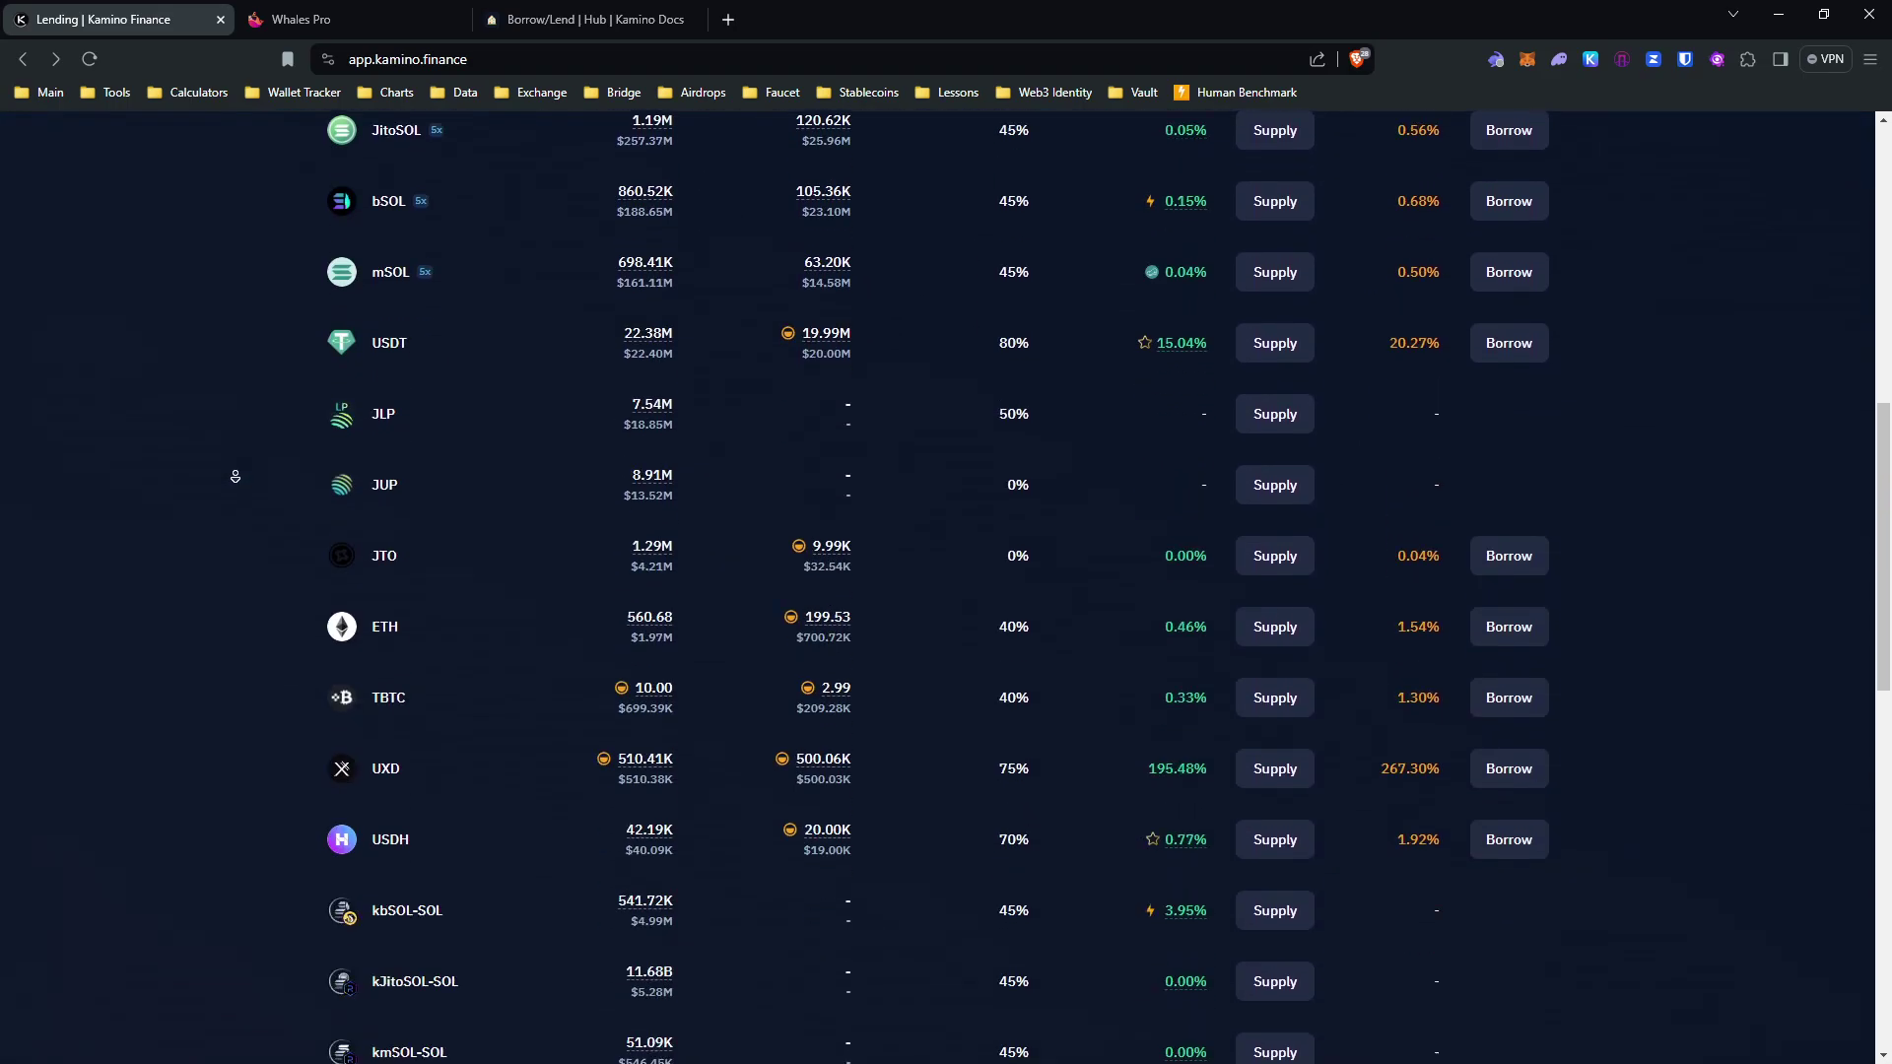
pyautogui.middleClick(257, 428)
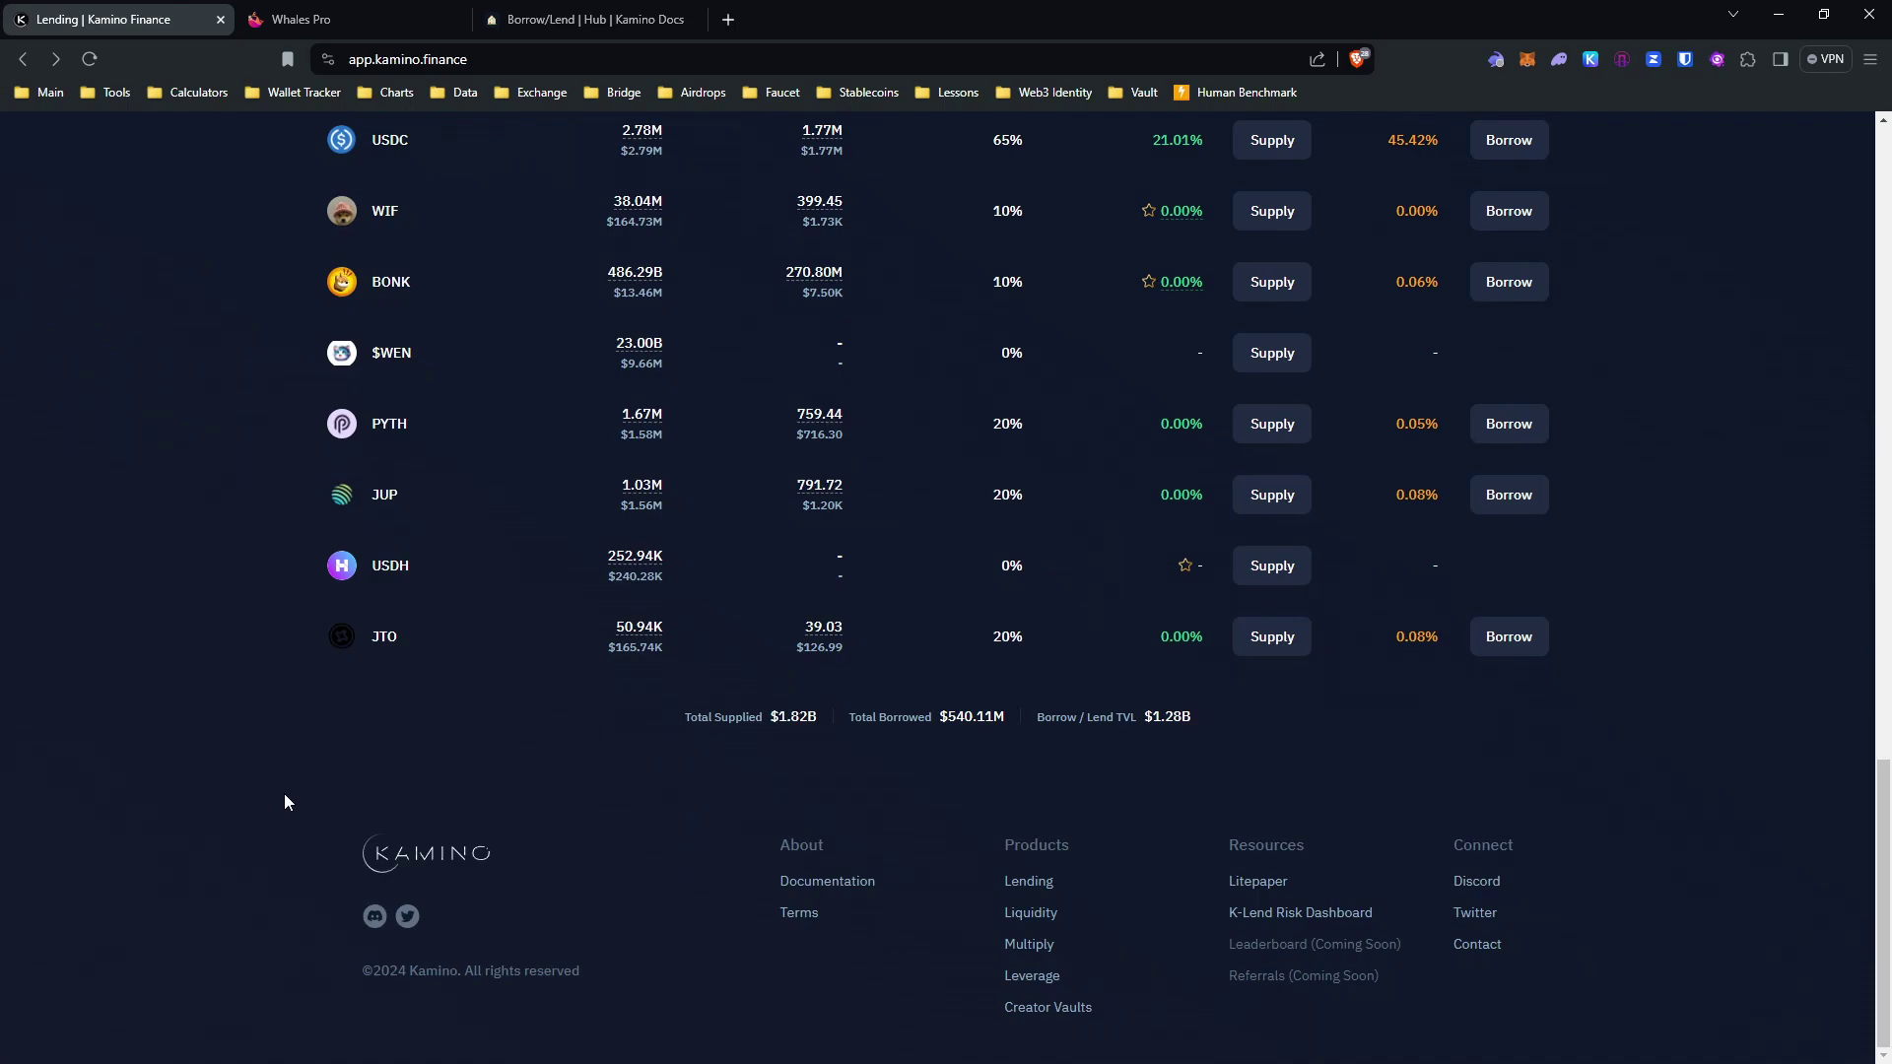
pyautogui.scroll(7, 248, 652)
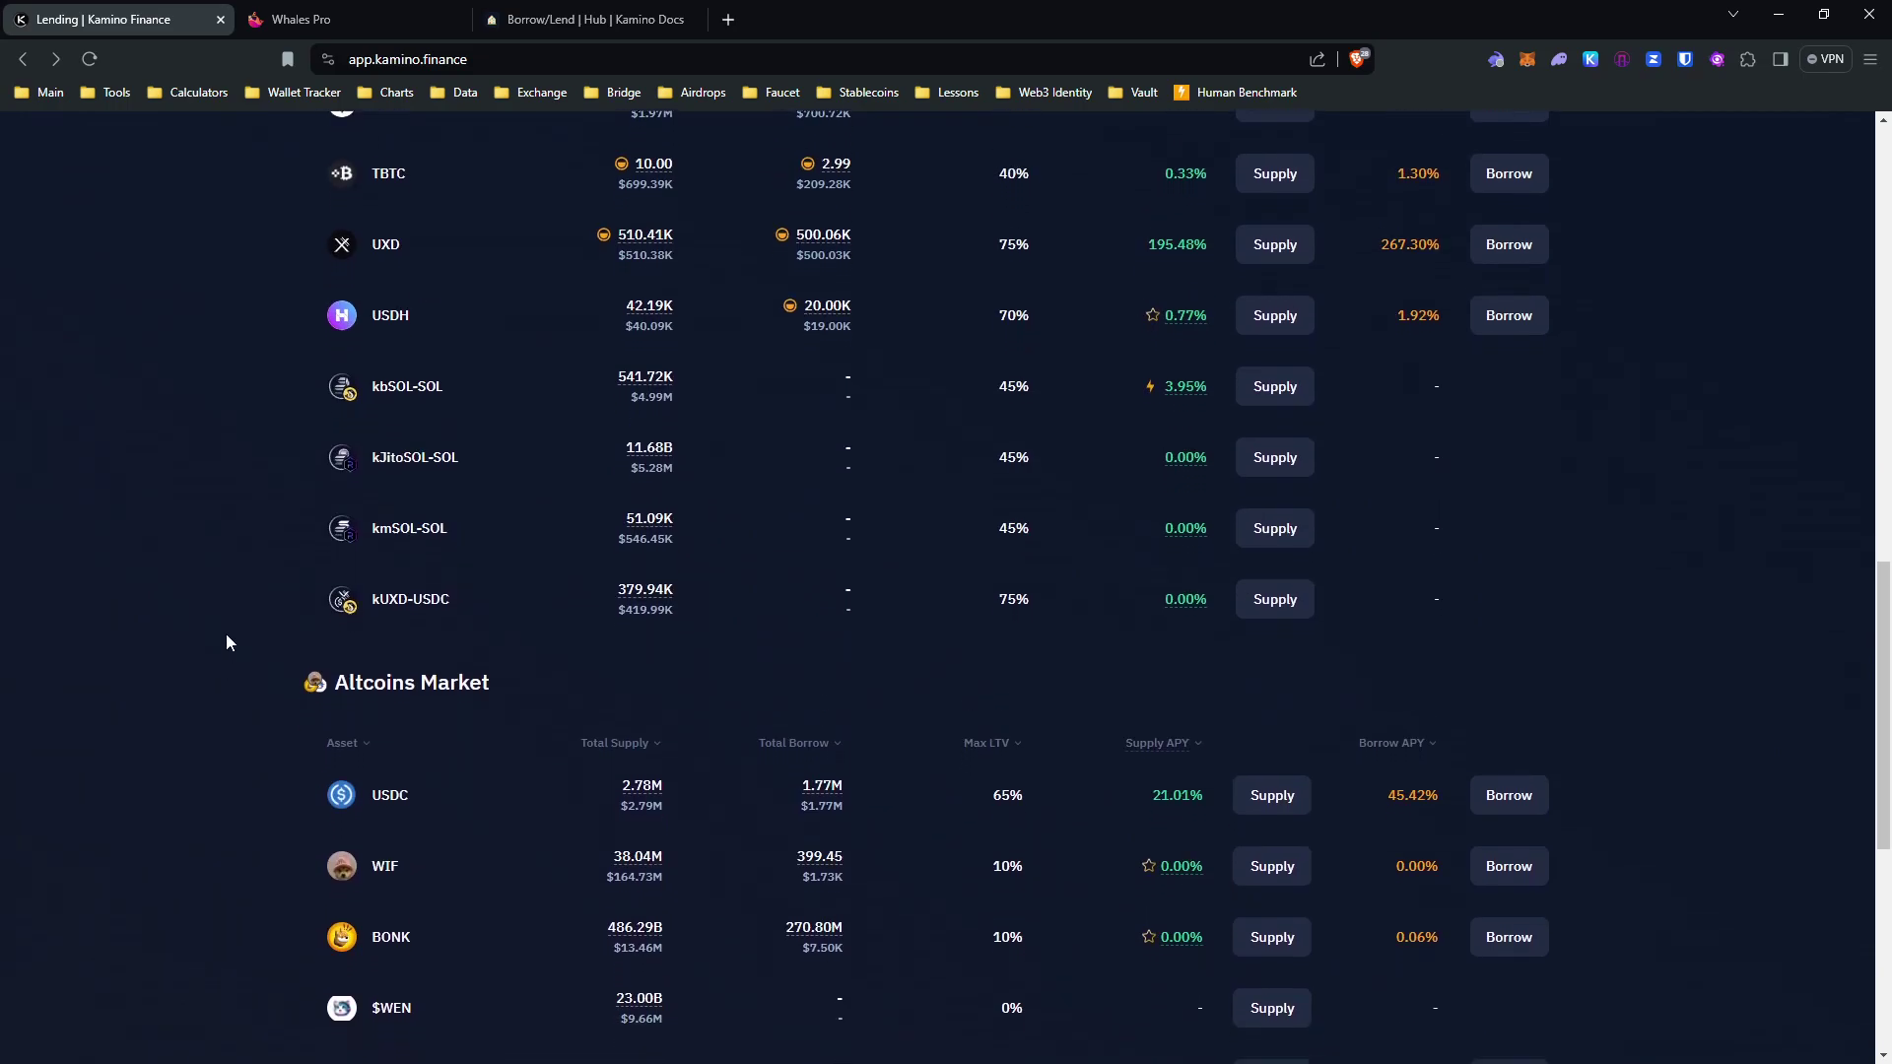
pyautogui.scroll(4, 259, 586)
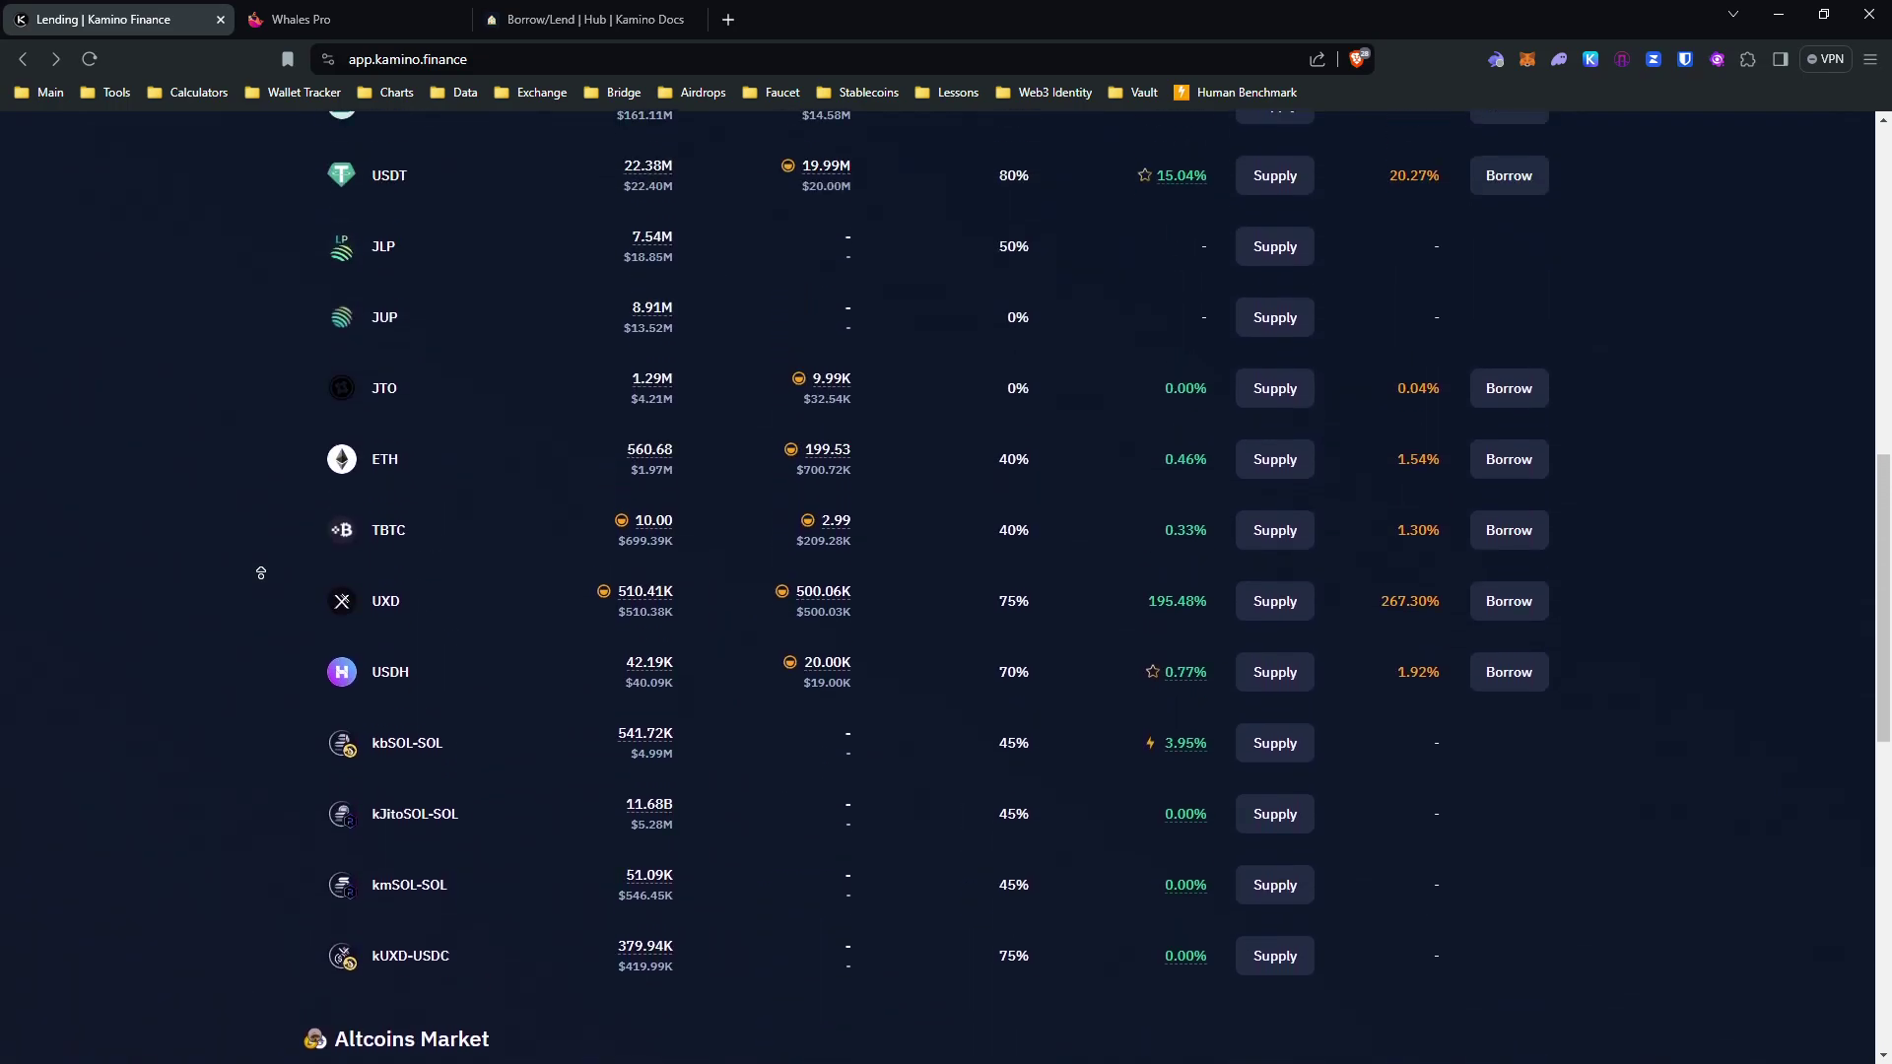
pyautogui.scroll(13, 261, 577)
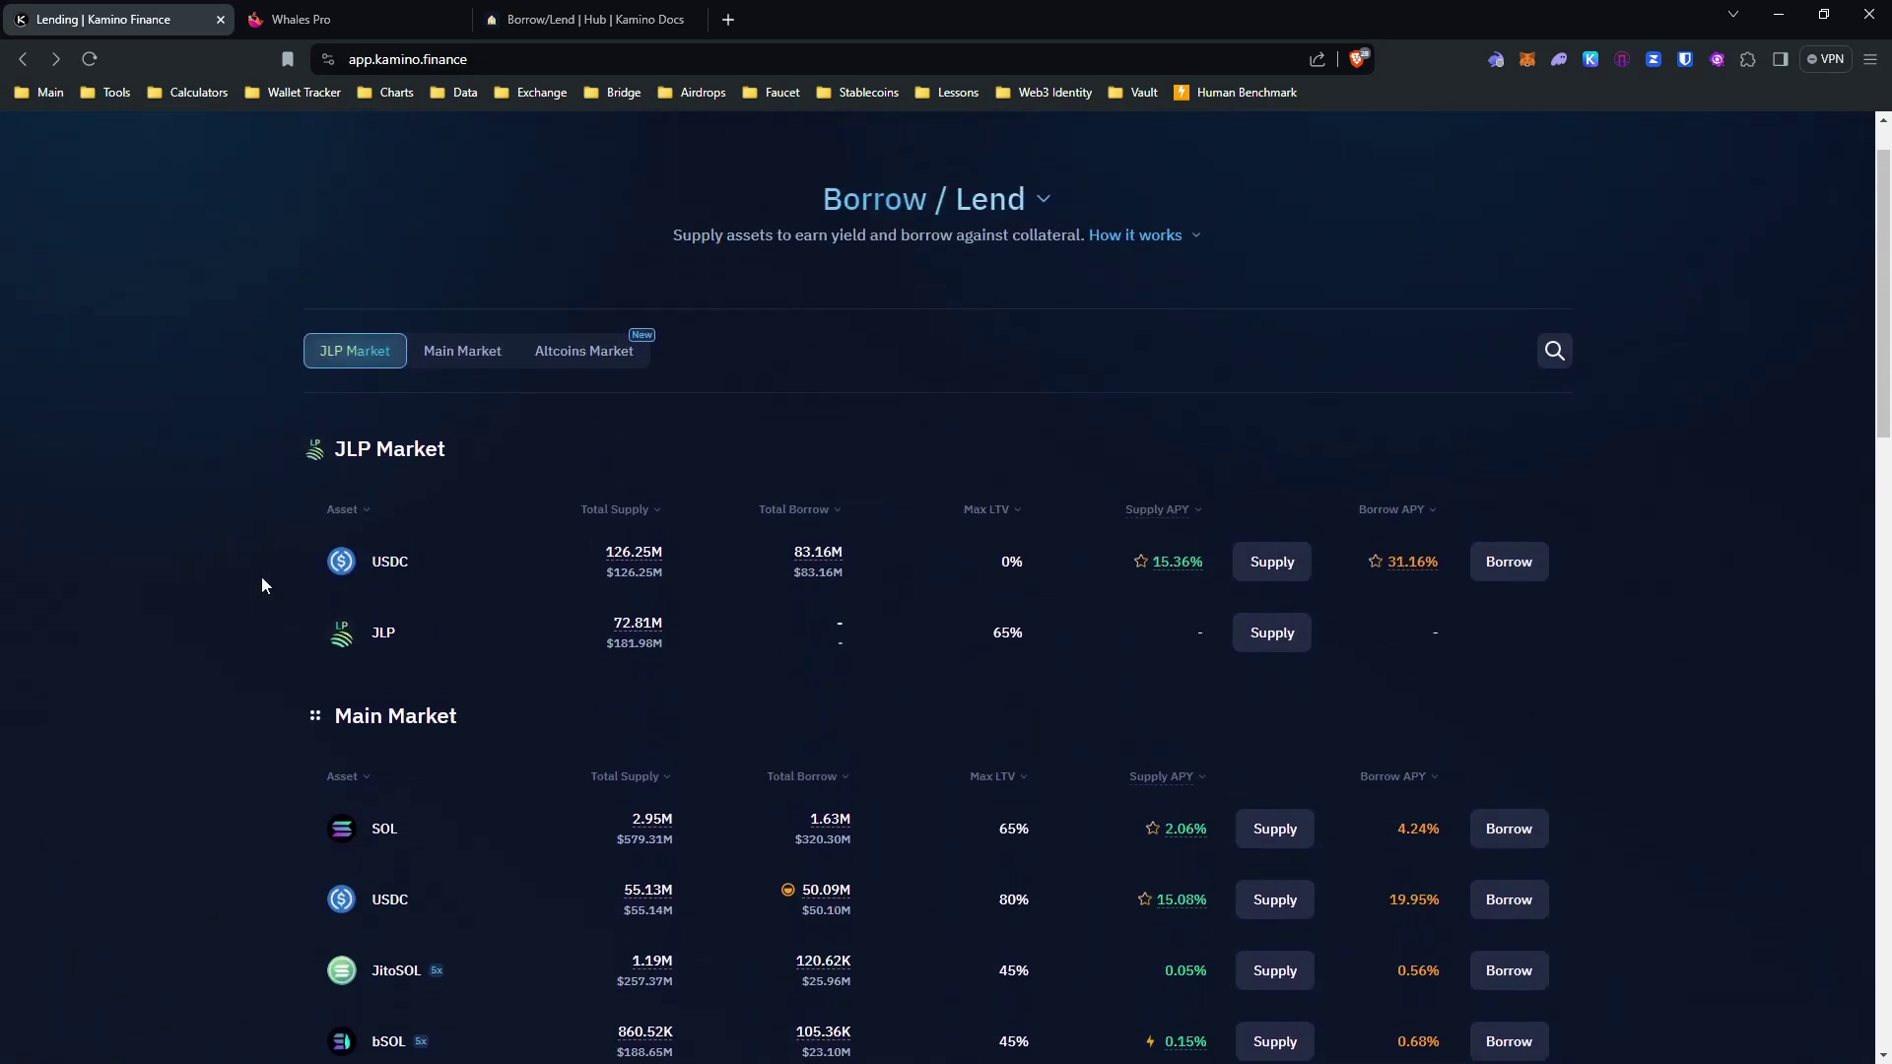
pyautogui.scroll(1, 262, 585)
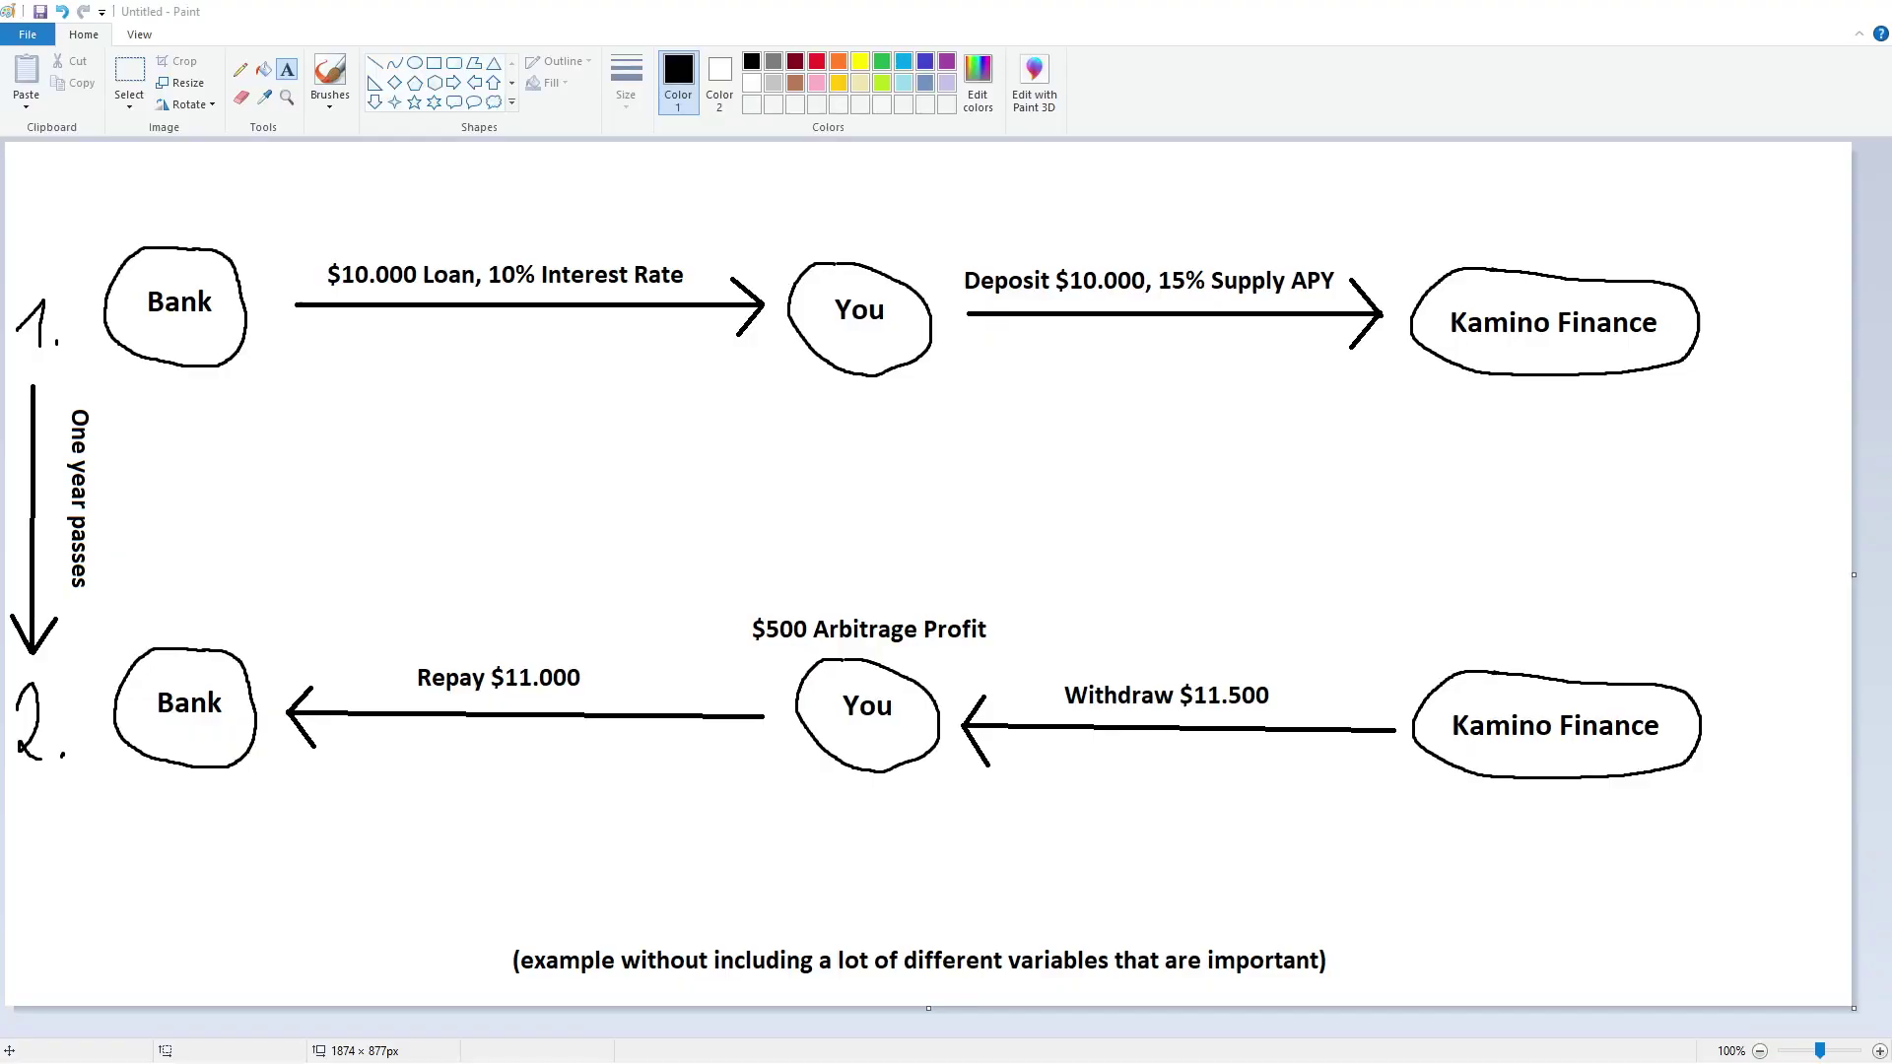
pyautogui.hotkey('alt', 'Tab')
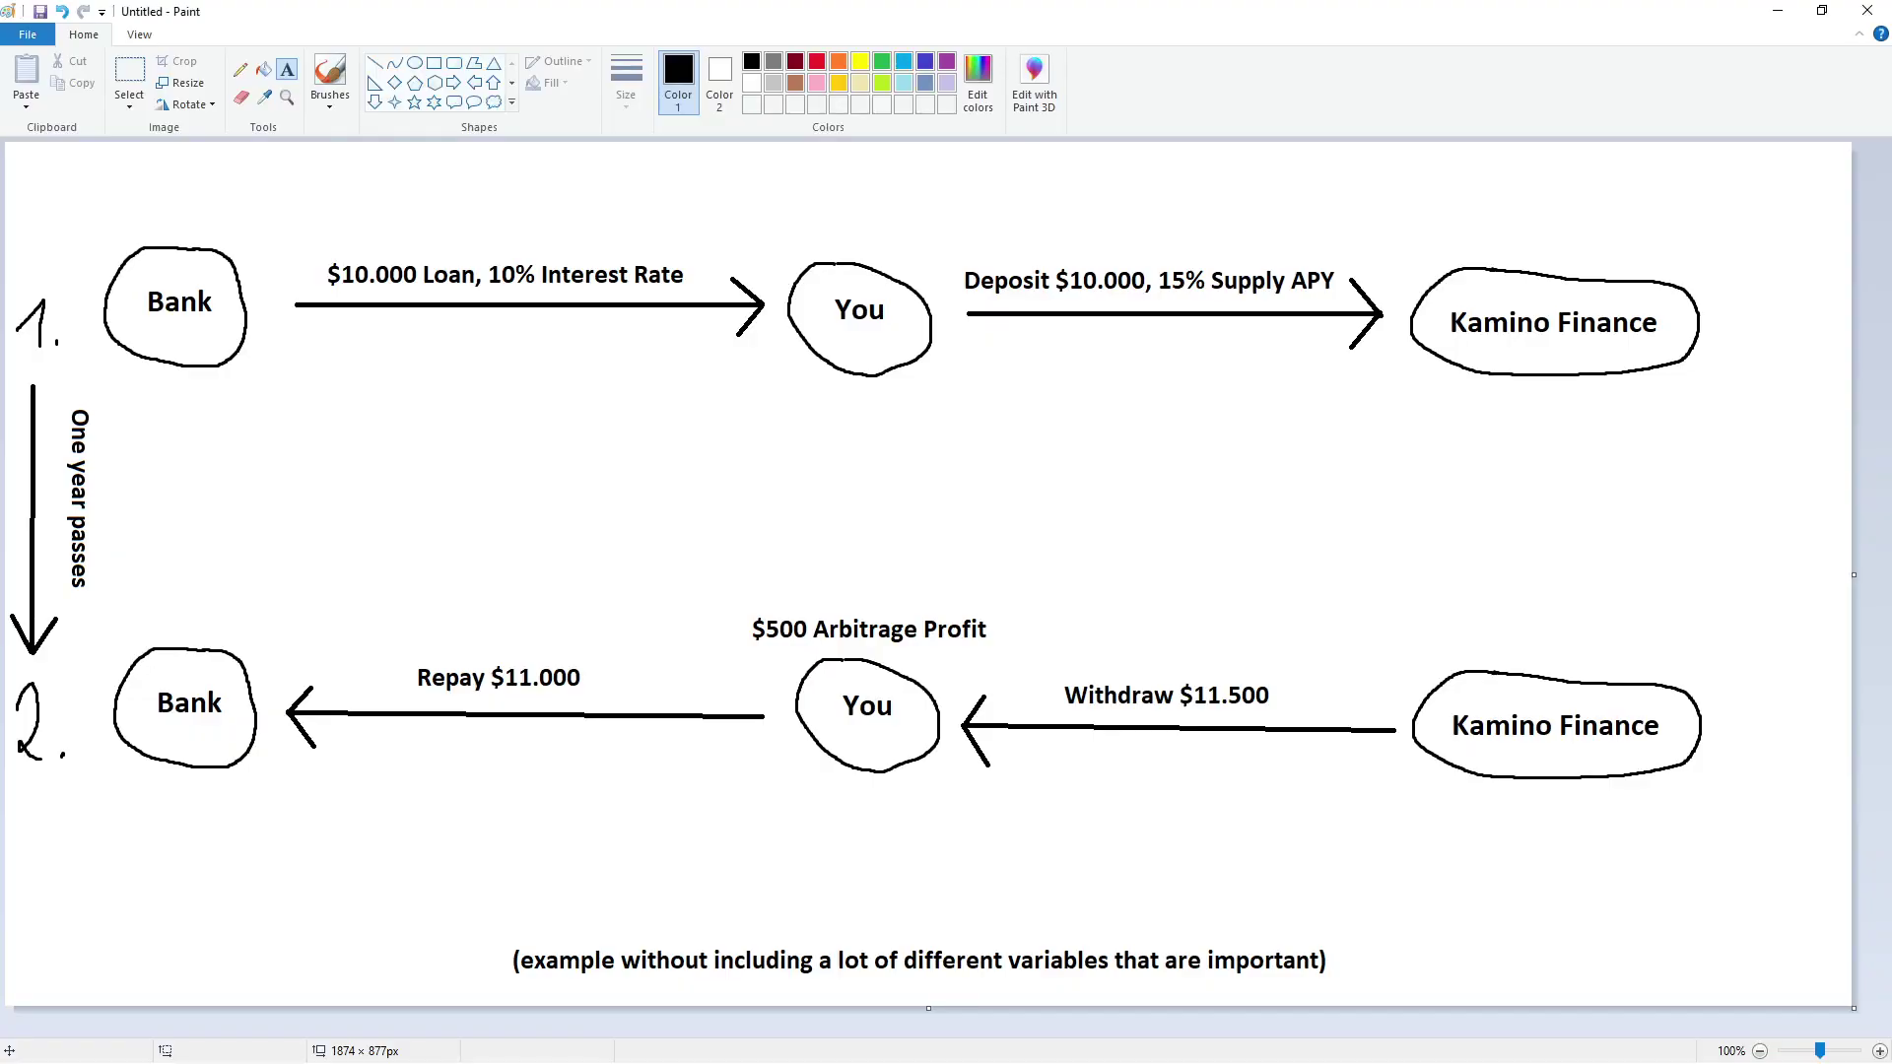